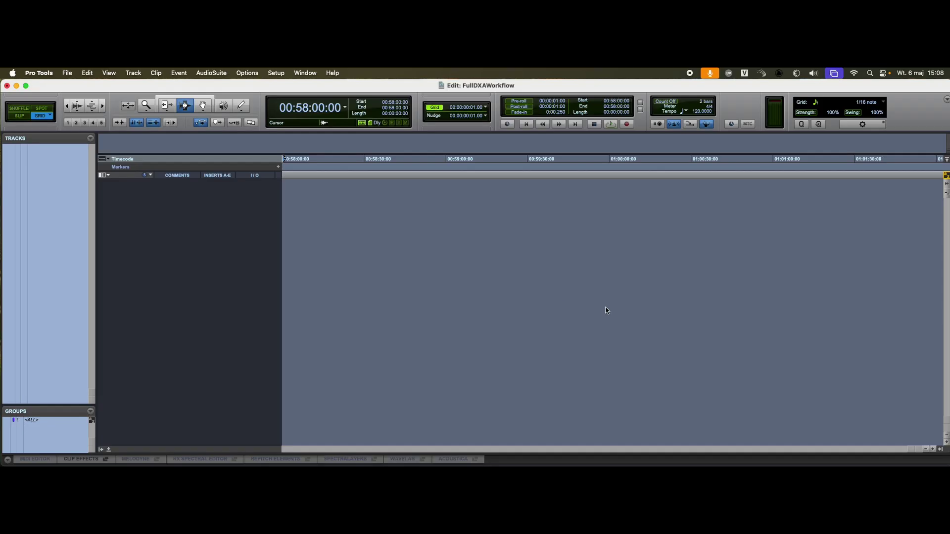
Step: Import session data from EP_10_NFLXCUT1_2025.aaf, bringing in all eight mono tracks A1 to A8 as new tracks
click(70, 74)
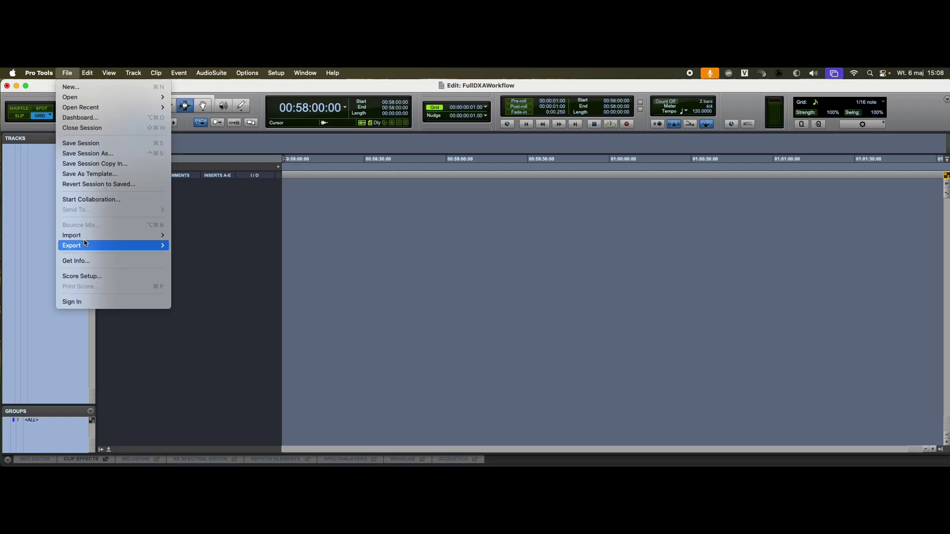
mouse_move(84, 238)
click(193, 236)
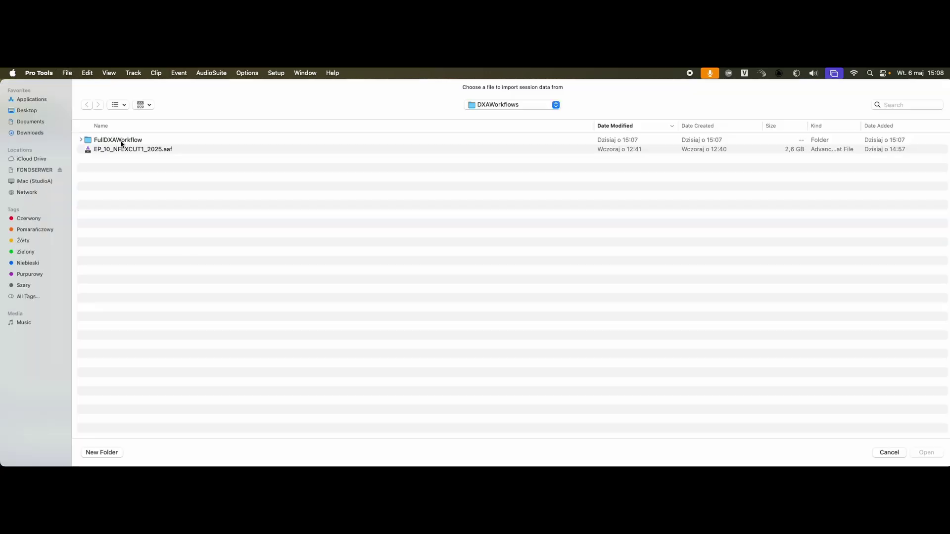
double_click(149, 150)
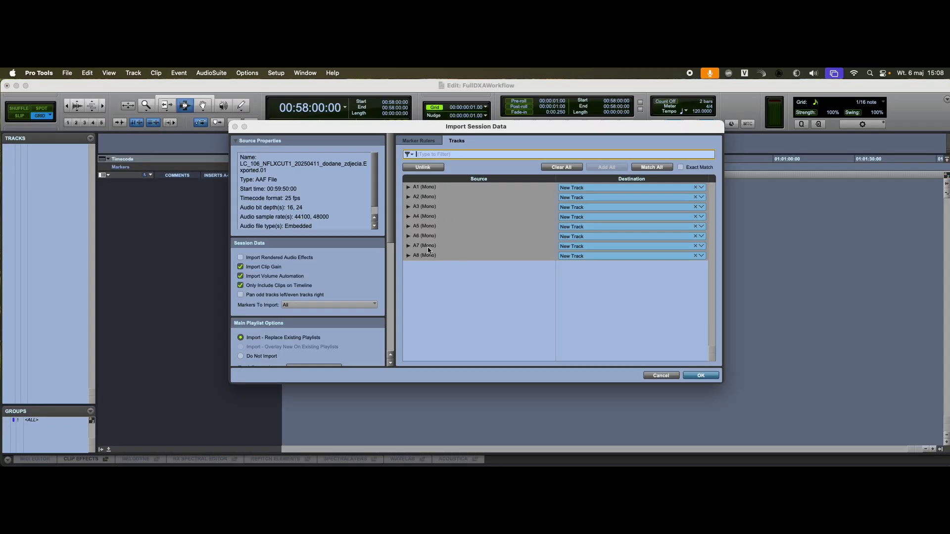
click(700, 376)
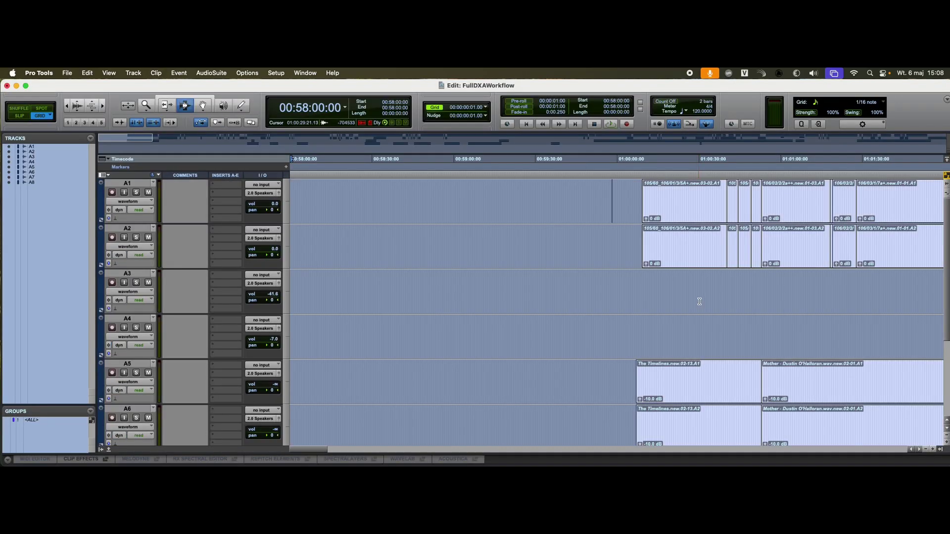
Step: Examine the imported clips on tracks A1 to A4 closely around 01:07 to see how the dialogue is laid out
click(699, 302)
key(r)
key(r)
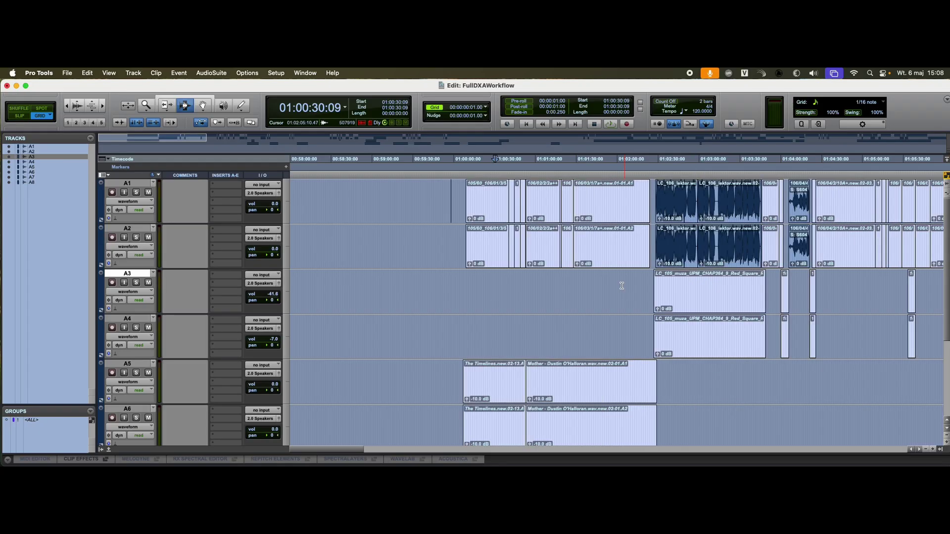
scroll(608, 291, right, 5)
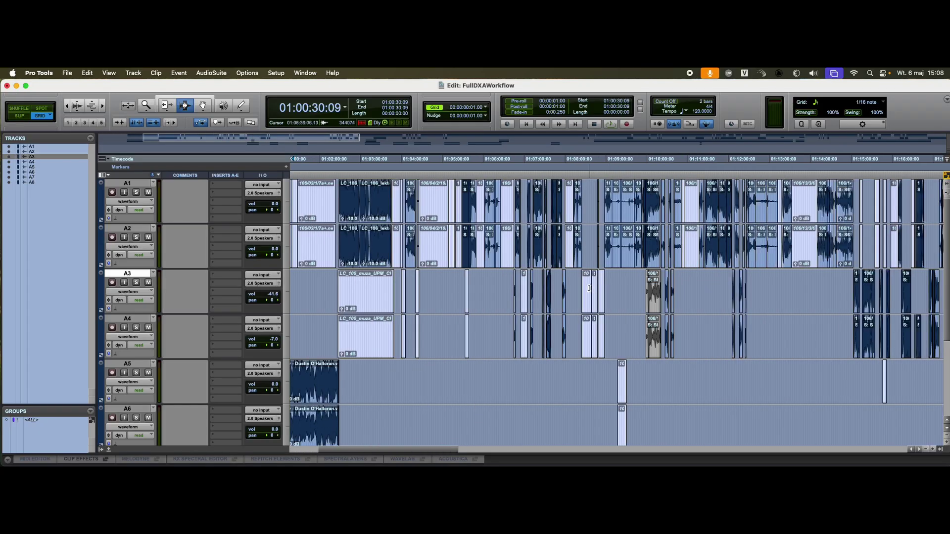
click(545, 242)
key(super+bracketright)
key(super+bracketright)
key(super+bracketright)
key(super+bracketright)
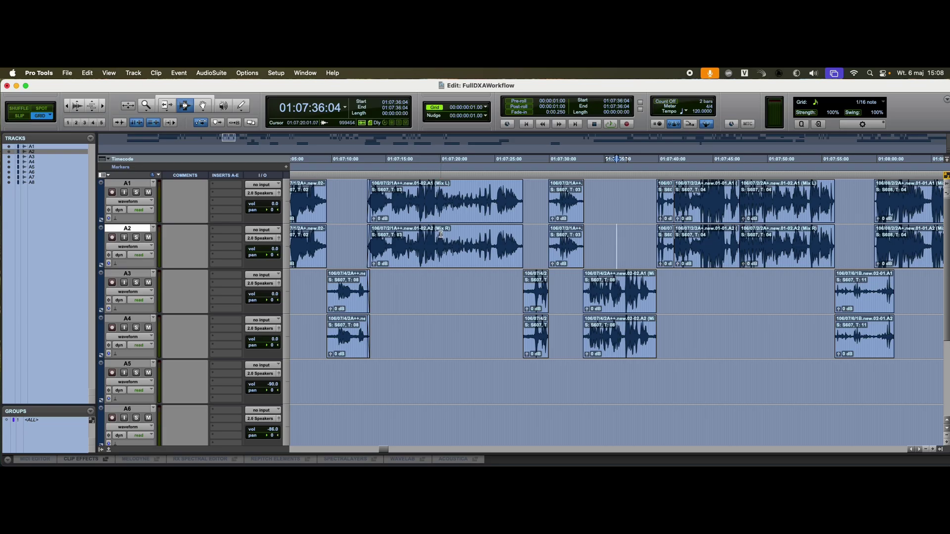
click(362, 280)
key(super+bracketright)
key(super+bracketright)
key(super+bracketright)
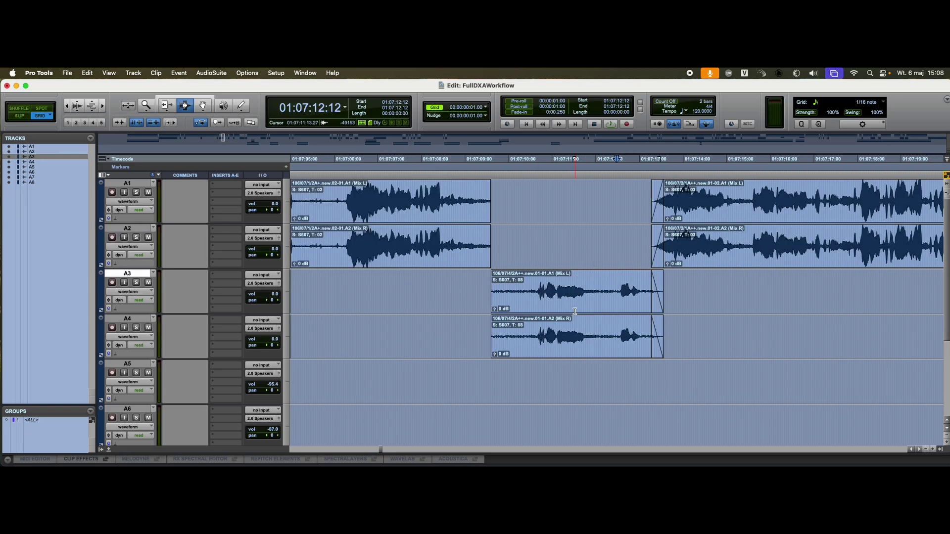
Step: Look through the whole timeline down to track A8 to locate the music clips among the imported tracks
key(super+bracketleft)
key(super+bracketleft)
key(super+bracketleft)
key(super+bracketleft)
key(super+bracketleft)
key(super+bracketleft)
scroll(691, 321, right, 10)
scroll(691, 321, right, 15)
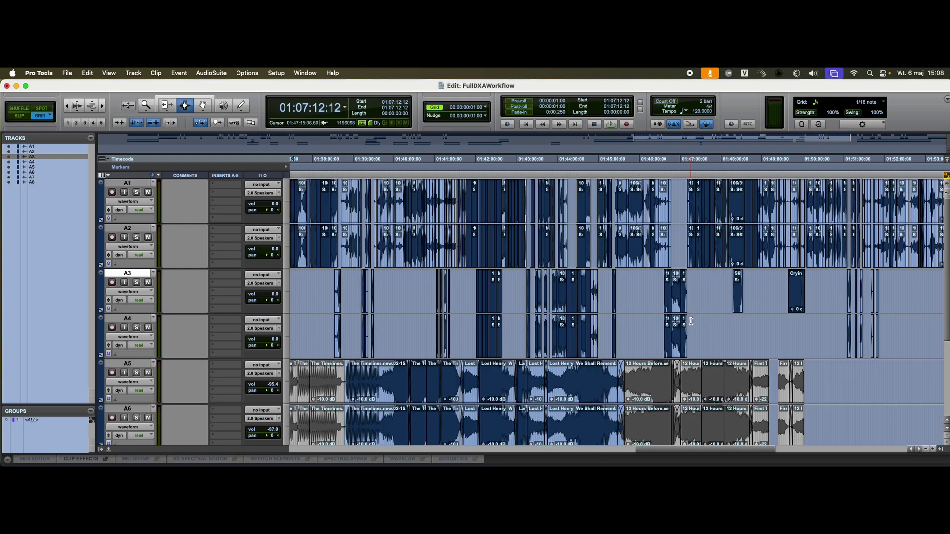
scroll(569, 315, left, 10)
scroll(353, 282, down, 5)
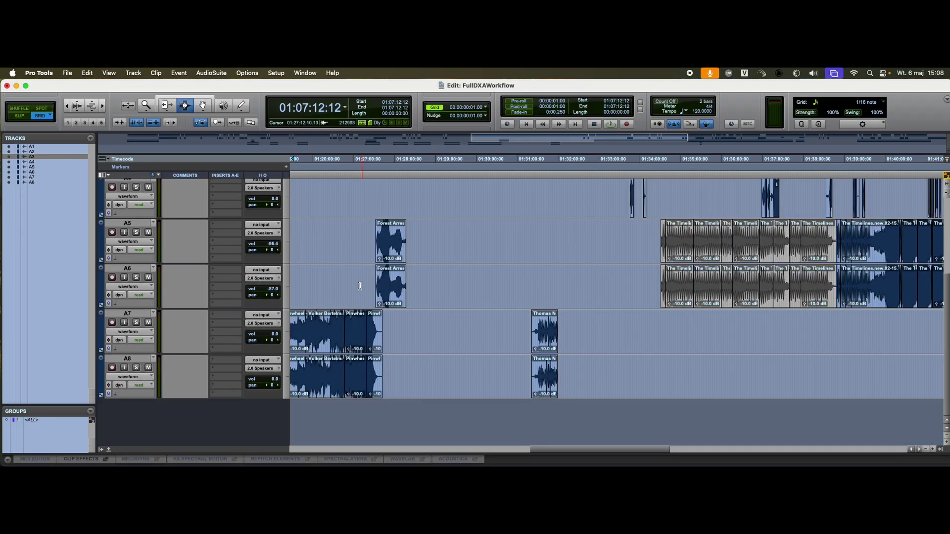
scroll(329, 314, left, 6)
scroll(370, 320, left, 6)
click(461, 293)
scroll(482, 302, up, 3)
scroll(411, 307, left, 3)
scroll(411, 307, left, 5)
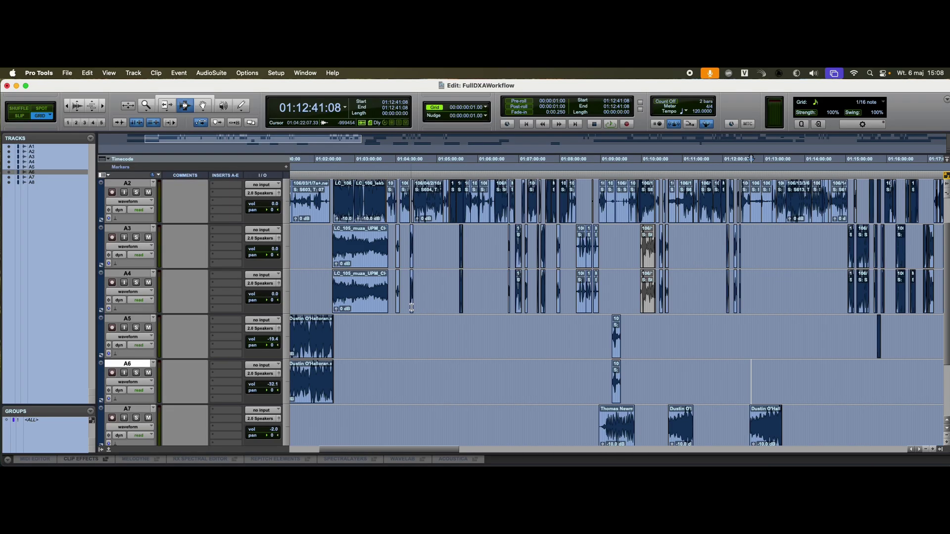
key(r)
key(r)
scroll(457, 323, down, 3)
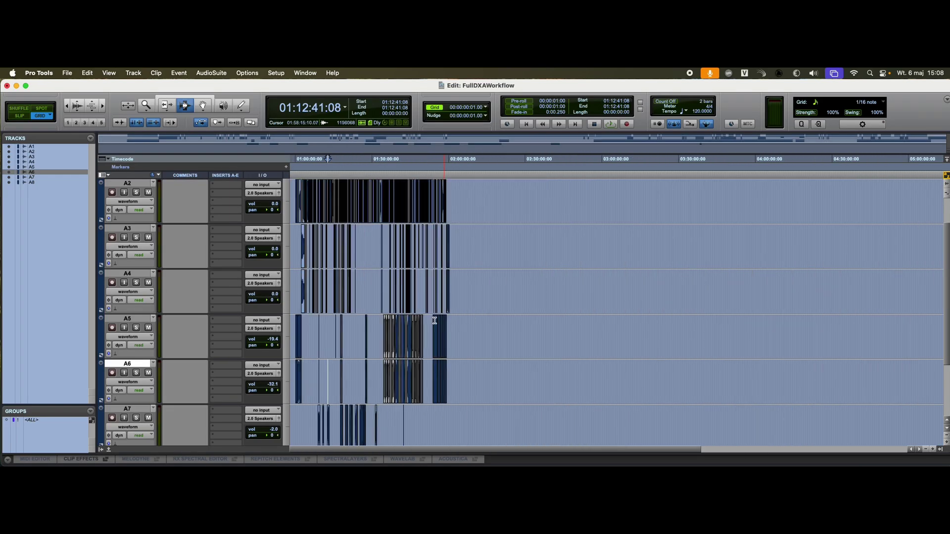
scroll(384, 319, down, 2)
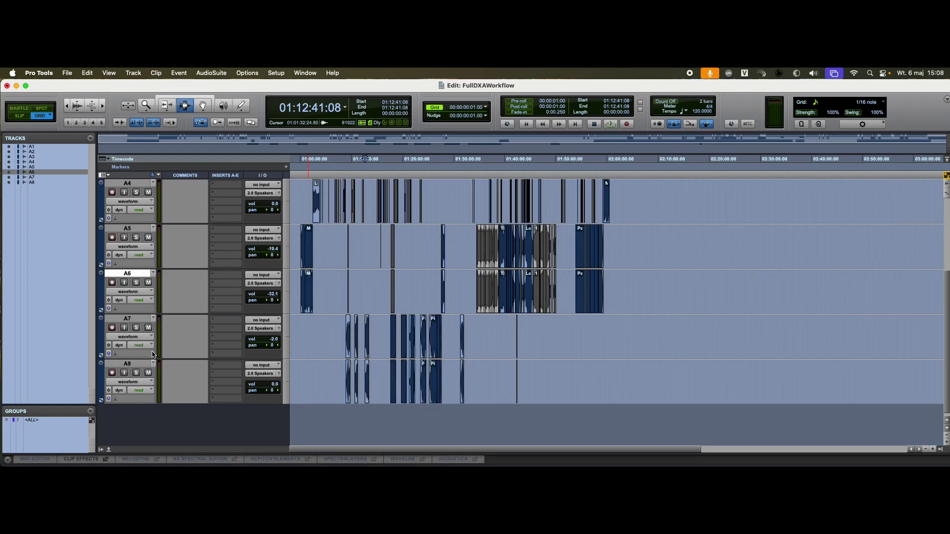
Step: Create three stereo audio tracks named MX and two mono audio tracks named SFX below track A8
click(135, 364)
key(super+shift+n)
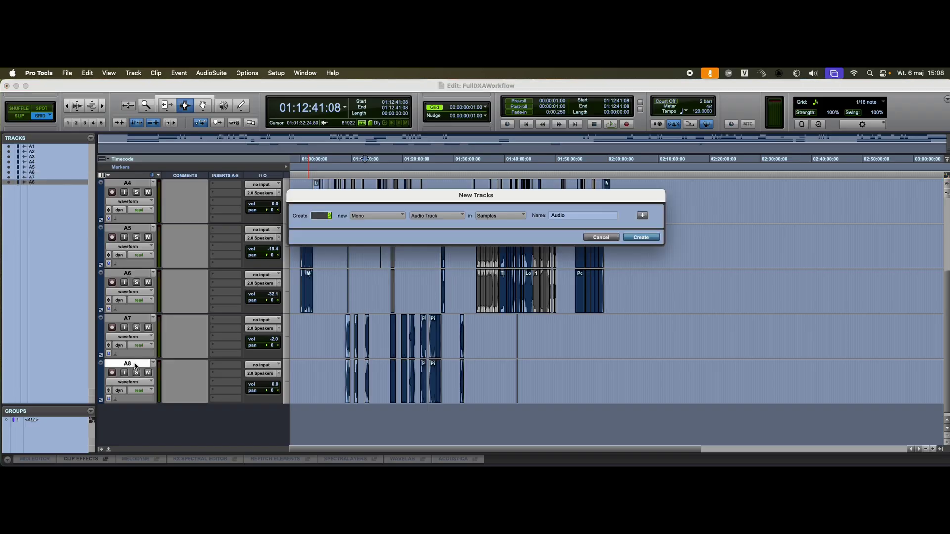
click(379, 215)
click(379, 222)
click(642, 215)
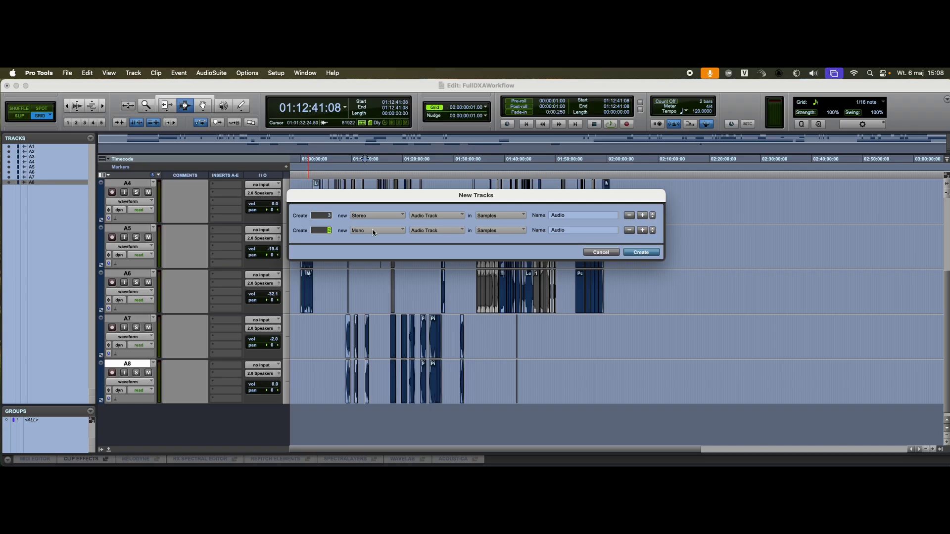
click(579, 215)
text(M)
click(590, 231)
text(SFX)
Step: Turn off Automation Follows Edit and move all music clips from tracks A7 and A8 to MX 1
scroll(391, 302, down, 5)
click(403, 290)
key(t)
key(t)
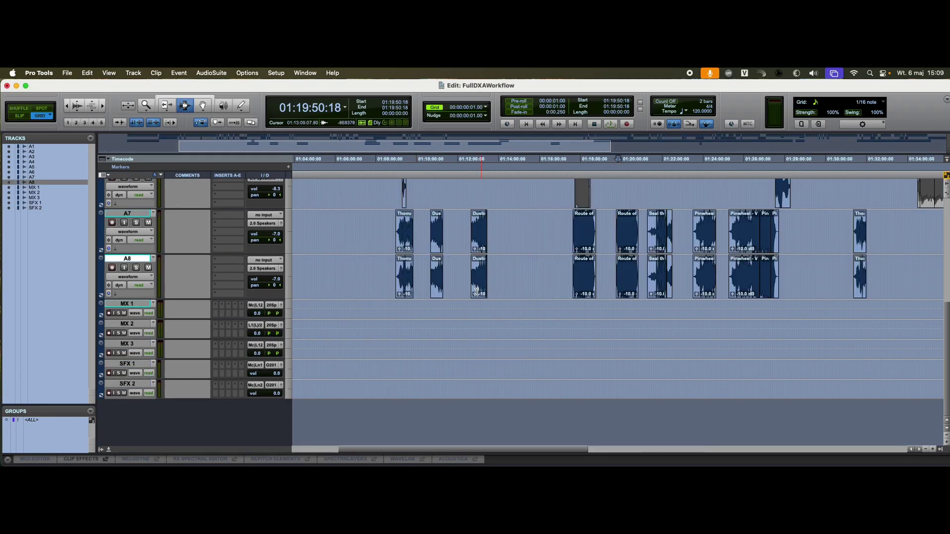
key(super+bracketleft)
key(super+bracketleft)
key(F9)
key(F8)
drag(552, 286, 331, 239)
click(198, 122)
drag(350, 232, 354, 311)
Step: Move all clips from tracks A5 and A6 down to the stereo track MX 2
scroll(563, 298, up, 5)
drag(653, 303, 299, 243)
drag(311, 247, 317, 420)
scroll(383, 335, up, 3)
Step: Move the "First" music clip pair near 01:18:26 from tracks A3 and A4 to MX 3
click(399, 293)
key(t)
key(t)
key(t)
key(r)
key(F8)
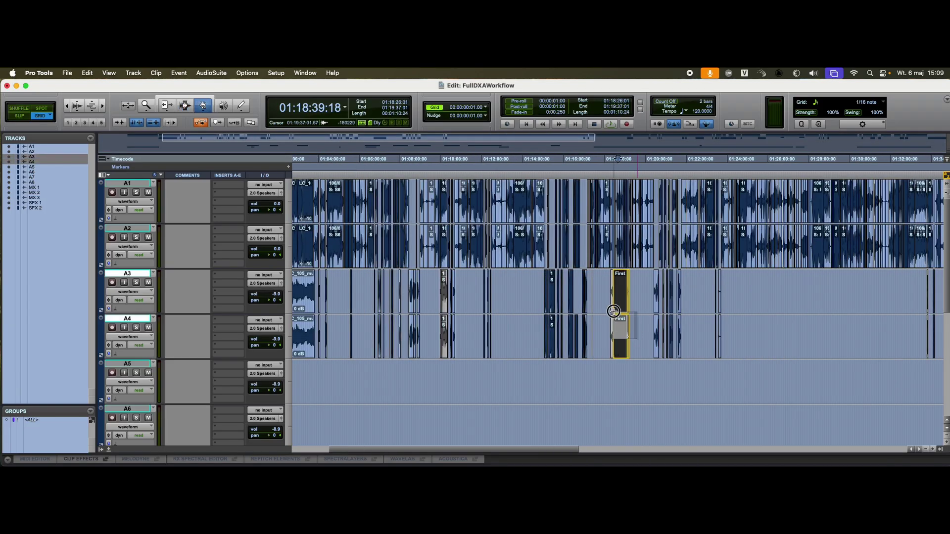
click(618, 305)
scroll(616, 234, down, 3)
drag(619, 218, 625, 353)
scroll(627, 370, up, 5)
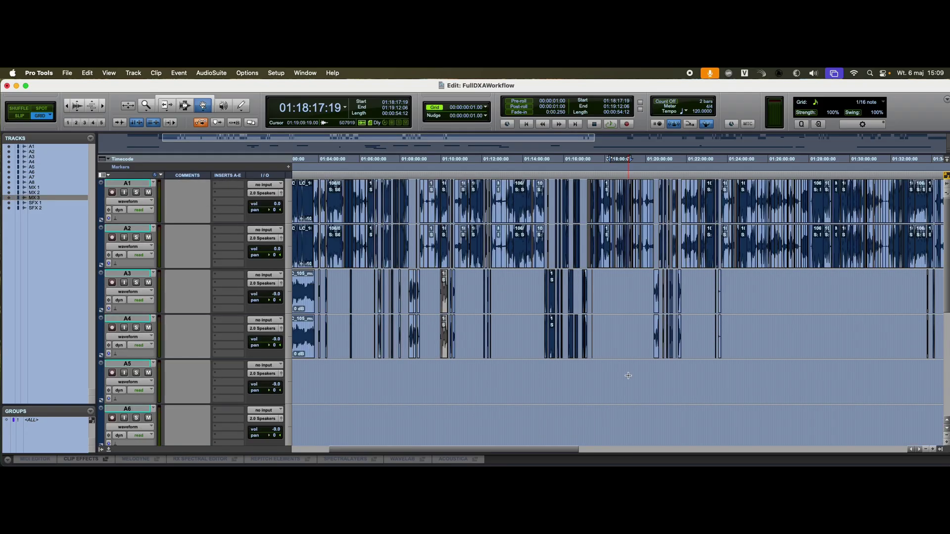
Step: Move the LC_105_muza_UPM music clip pair at 01:02:26 from tracks A3 and A4 to MX 1
key(r)
click(343, 298)
key(t)
key(t)
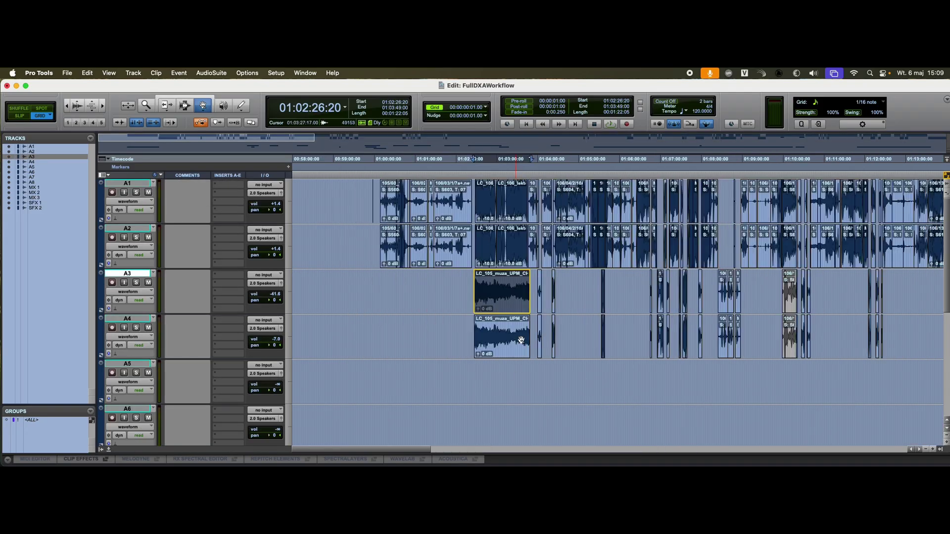
drag(424, 295, 487, 330)
scroll(502, 340, down, 4)
scroll(507, 224, up, 3)
drag(509, 258, 515, 322)
scroll(539, 316, up, 6)
Step: Scan the remaining clips on tracks A1 to A4 along the timeline for any music or sound effects
key(super+bracketleft)
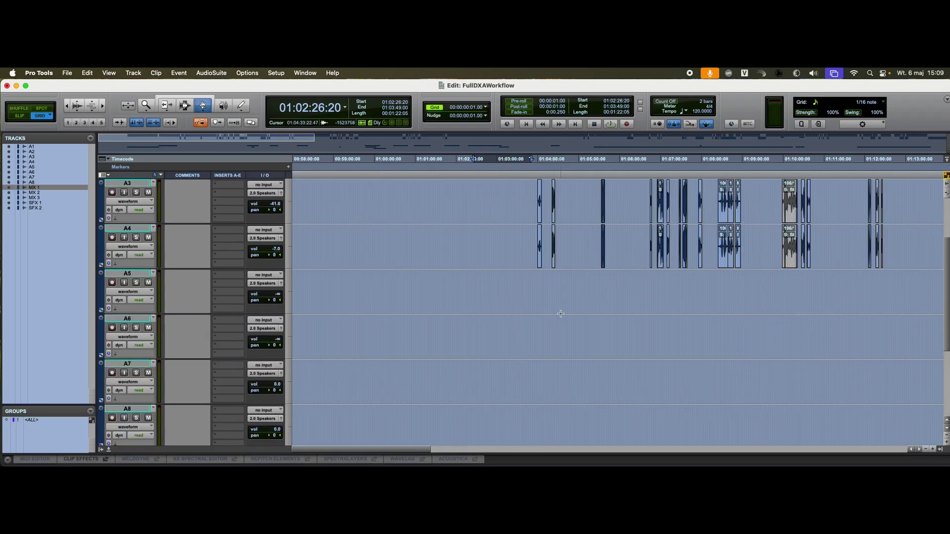
drag(461, 301, 450, 299)
key(t)
key(t)
key(t)
key(t)
scroll(564, 318, right, 4)
scroll(566, 317, right, 20)
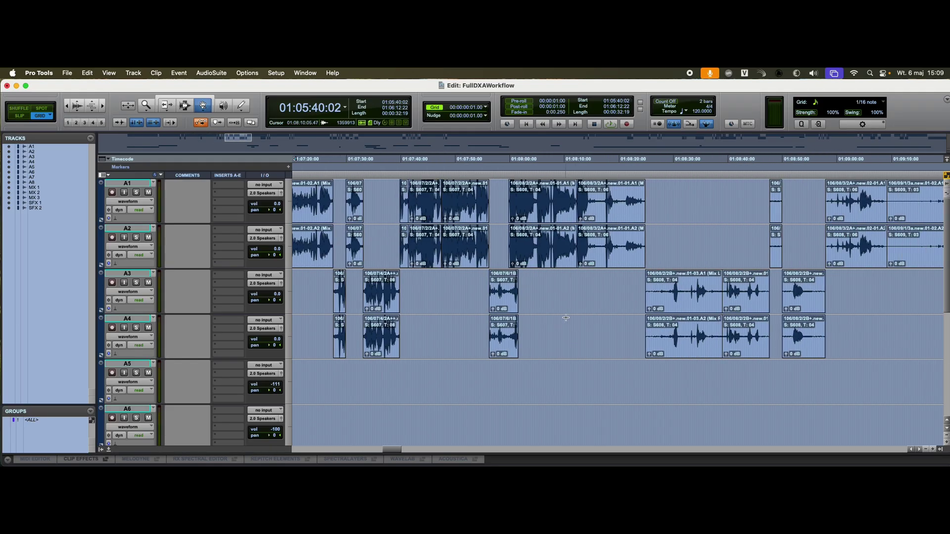
scroll(565, 318, right, 20)
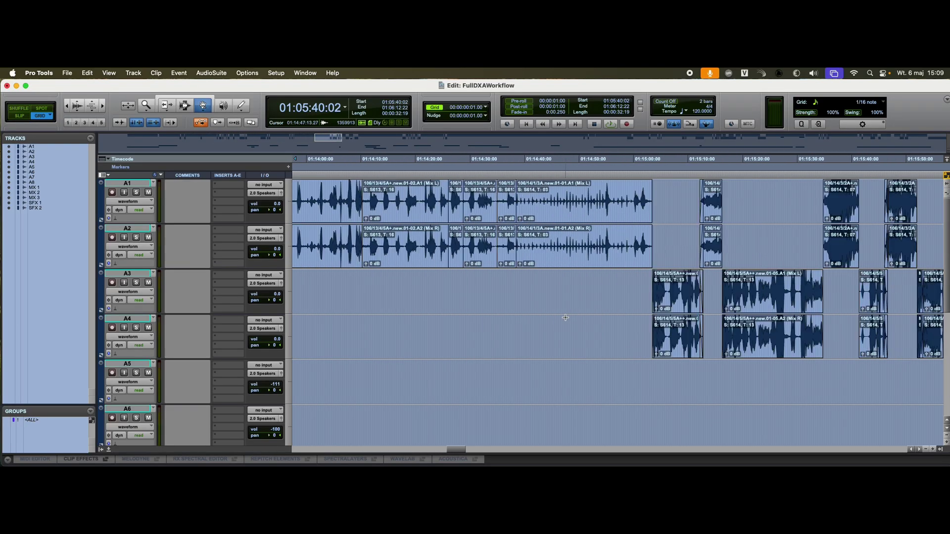
scroll(565, 320, right, 20)
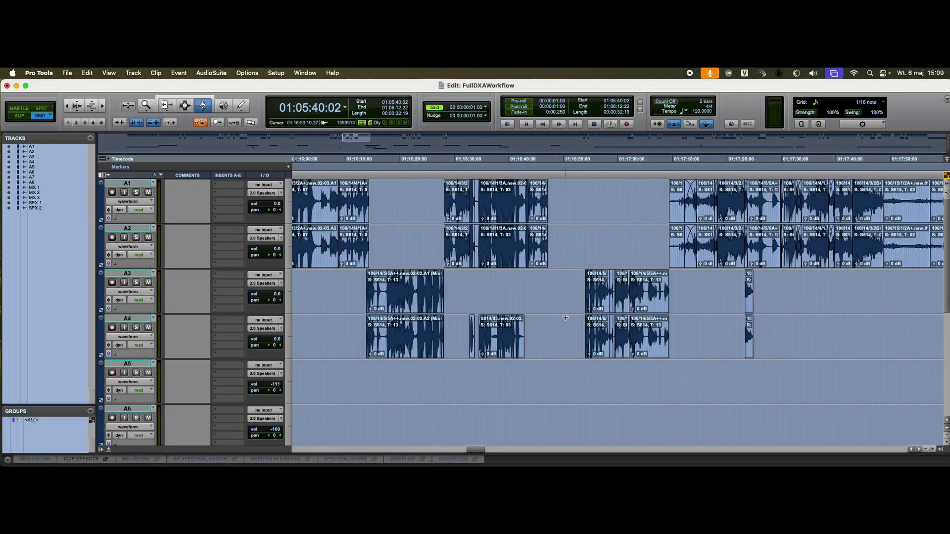
scroll(566, 317, right, 20)
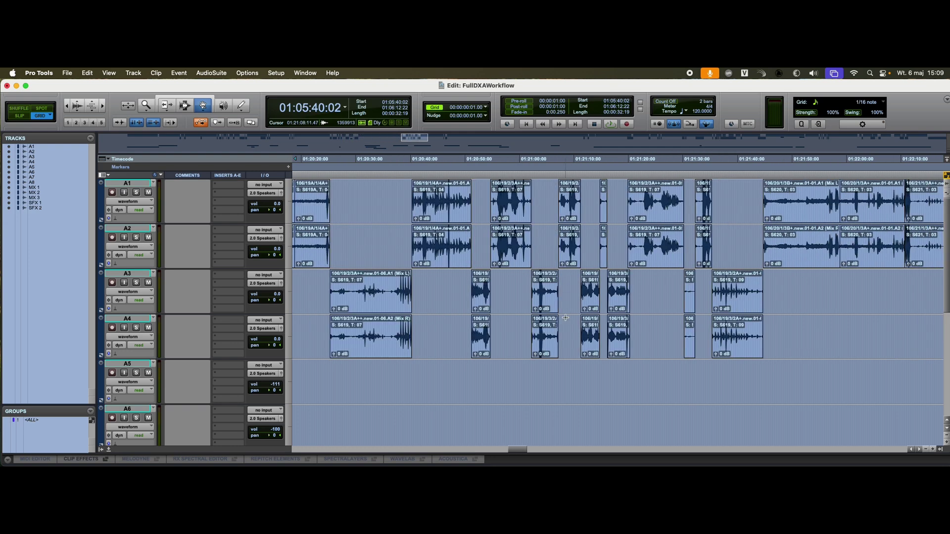
scroll(566, 319, right, 20)
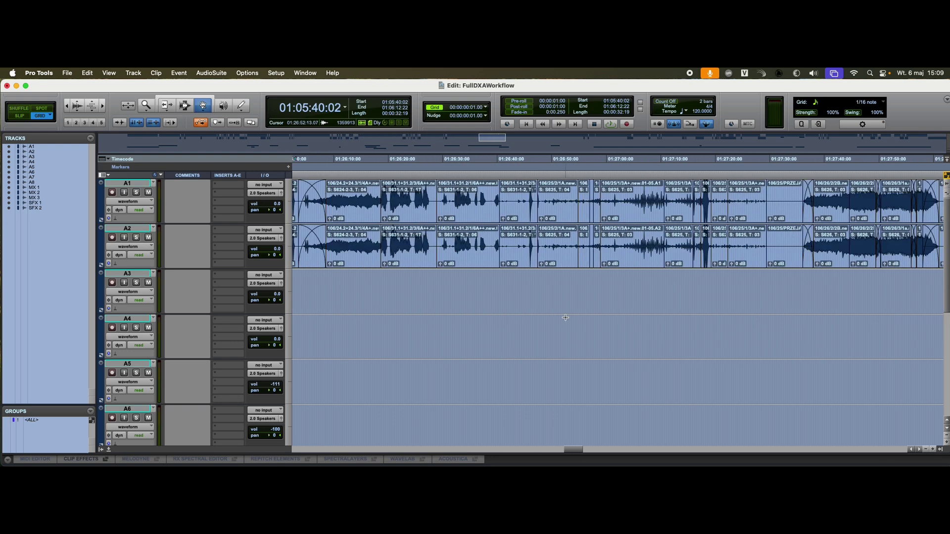
scroll(566, 317, right, 15)
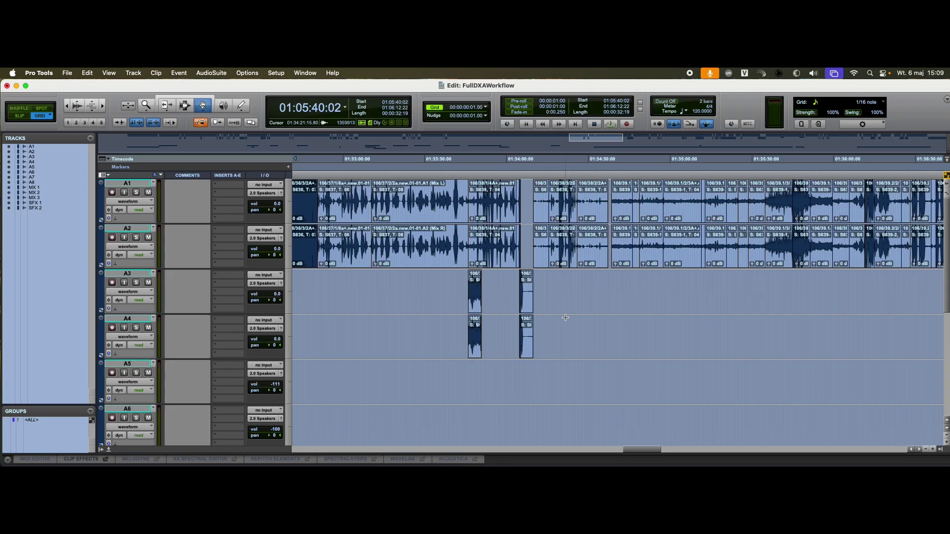
scroll(566, 318, right, 20)
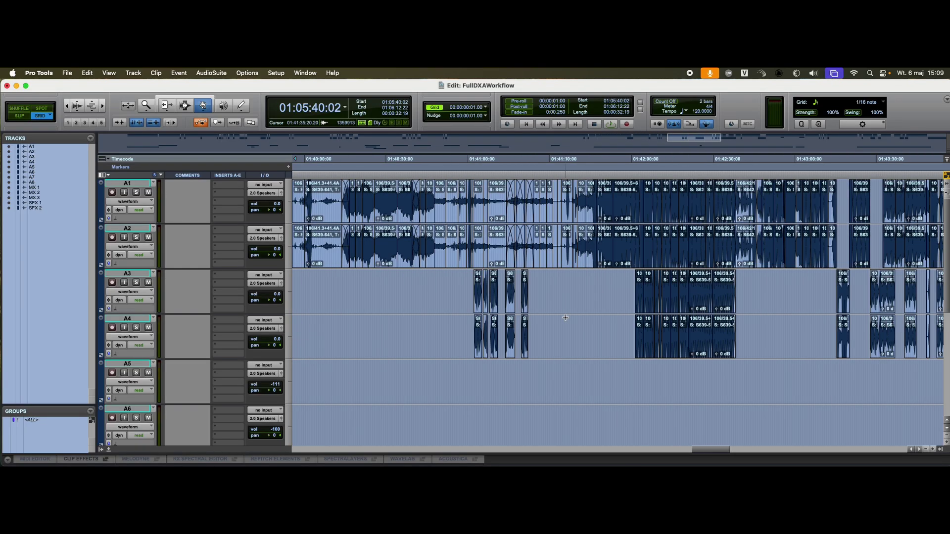
scroll(565, 317, right, 20)
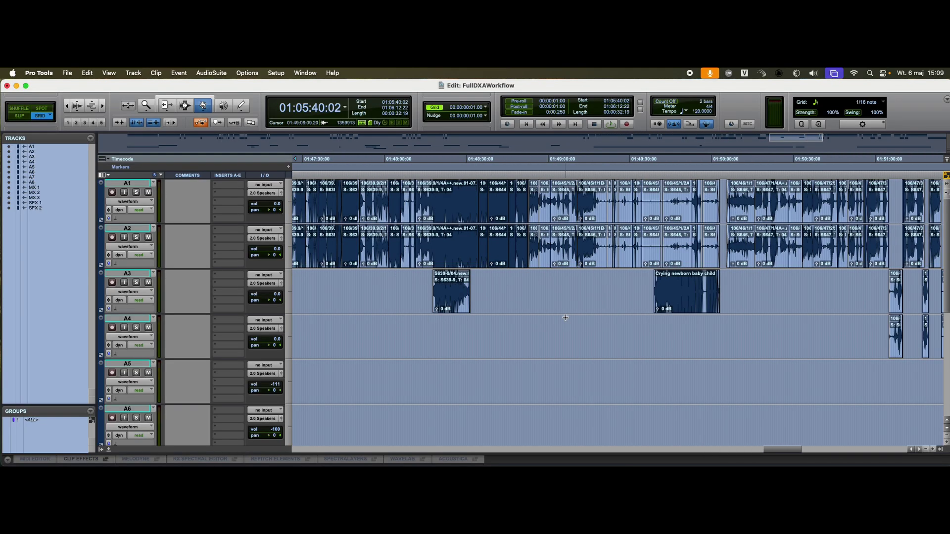
Step: Move the "Crying newborn baby child" clip from track A3 to SFX 1
click(665, 295)
scroll(668, 282, down, 10)
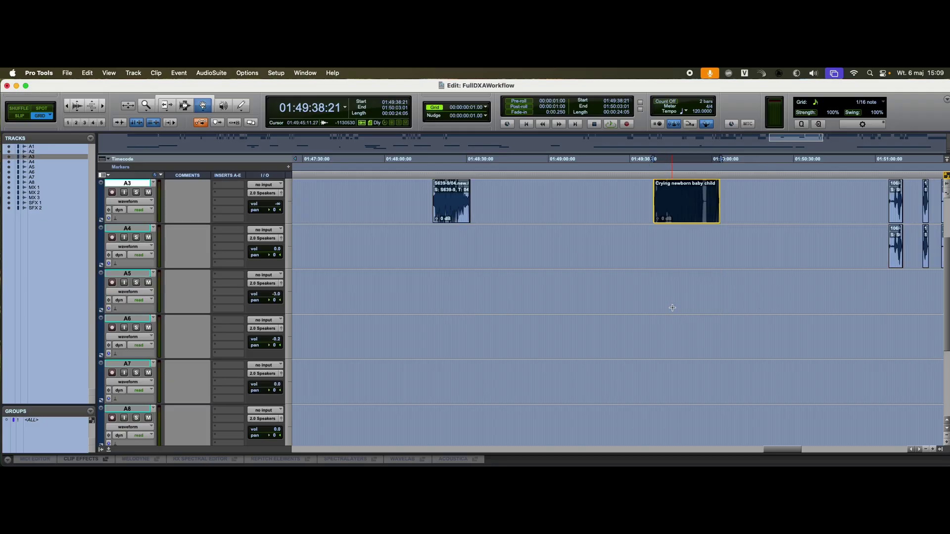
scroll(670, 270, up, 8)
drag(672, 263, 685, 371)
scroll(689, 403, up, 10)
key(r)
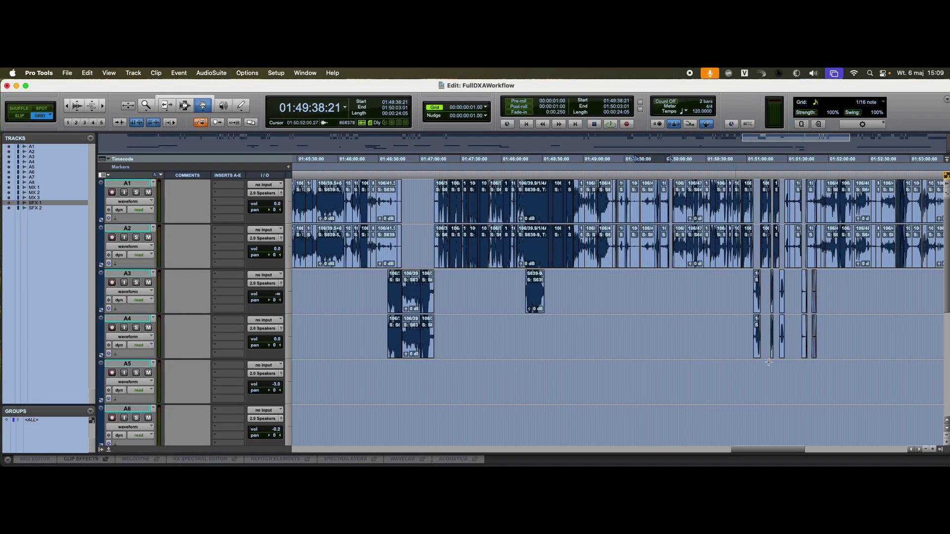
Step: Move the closing song clips starting near 01:59:09 from tracks A3 and A4 to MX 1
click(883, 329)
key(r)
click(885, 327)
key(t)
key(t)
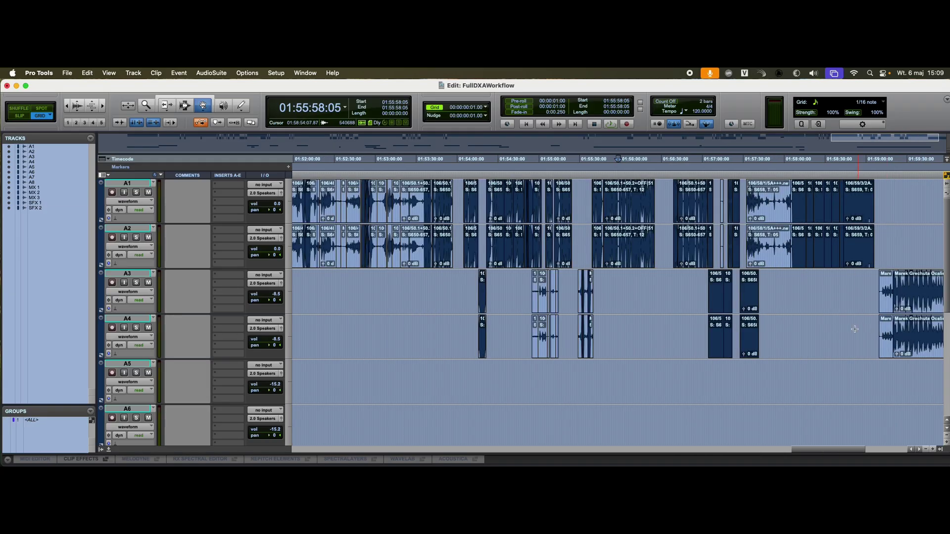
scroll(792, 339, right, 10)
drag(789, 346, 489, 288)
scroll(559, 330, down, 3)
scroll(592, 277, down, 5)
drag(593, 257, 580, 319)
Step: Colour the tracks MX 1, MX 2 and MX 3 orange
key(r)
key(r)
key(r)
key(r)
scroll(351, 349, down, 5)
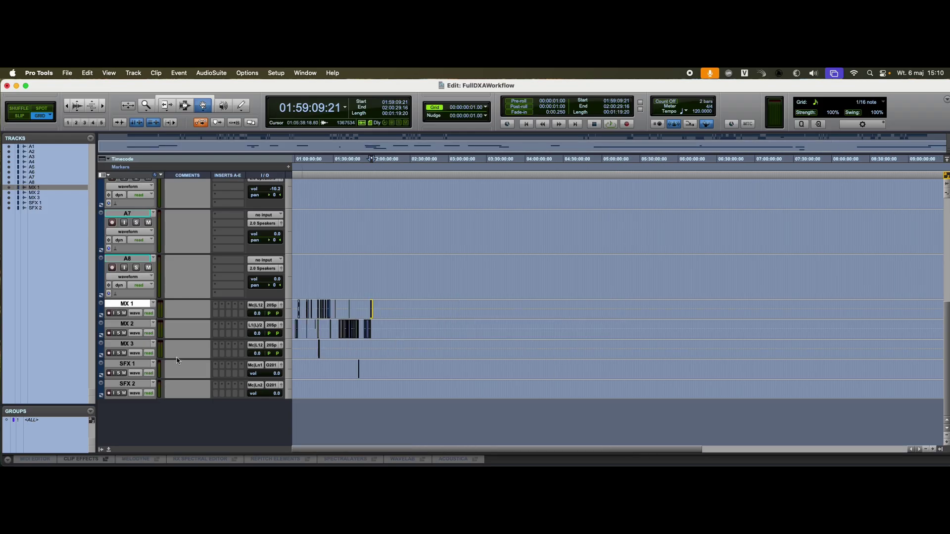
shift+click(132, 345)
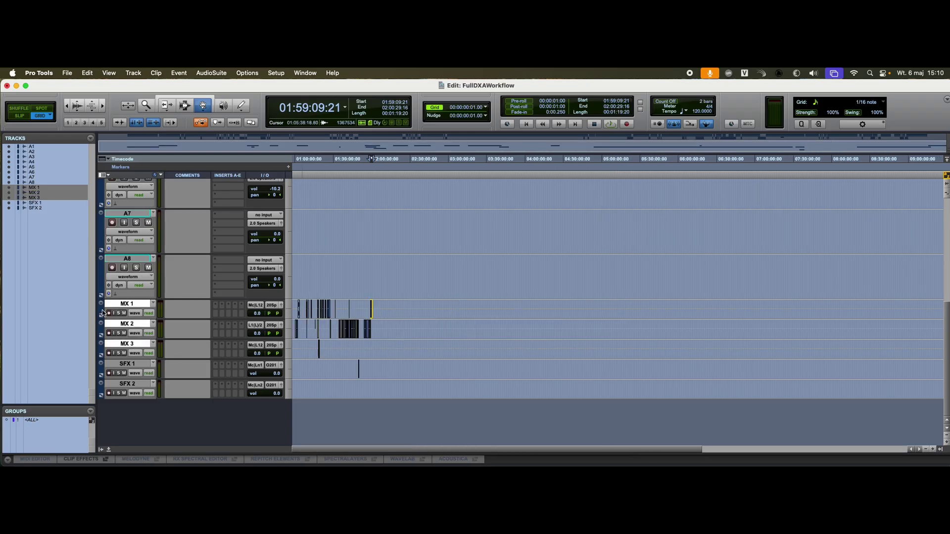
double_click(101, 312)
click(268, 330)
drag(261, 306, 774, 256)
Step: Colour the tracks SFX 1 and SFX 2 dark green
click(133, 366)
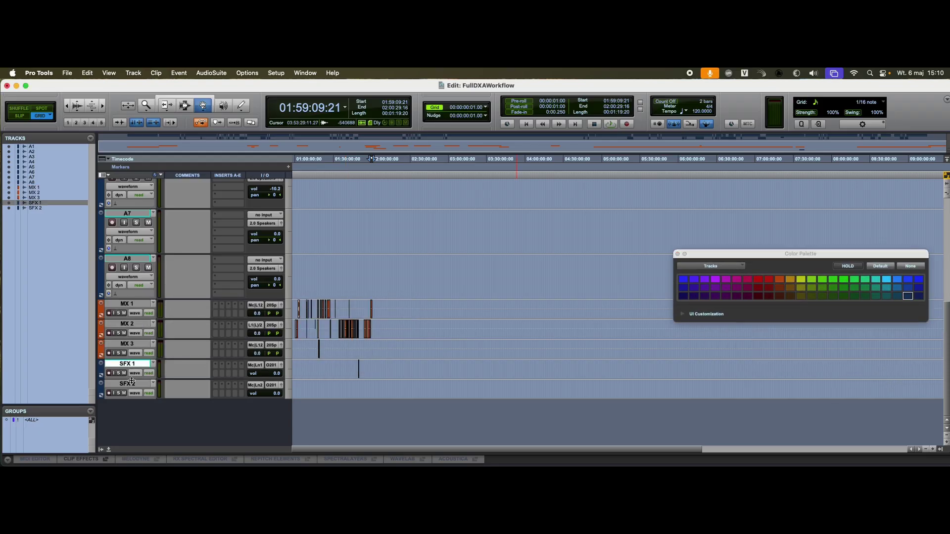
shift+click(132, 387)
click(832, 297)
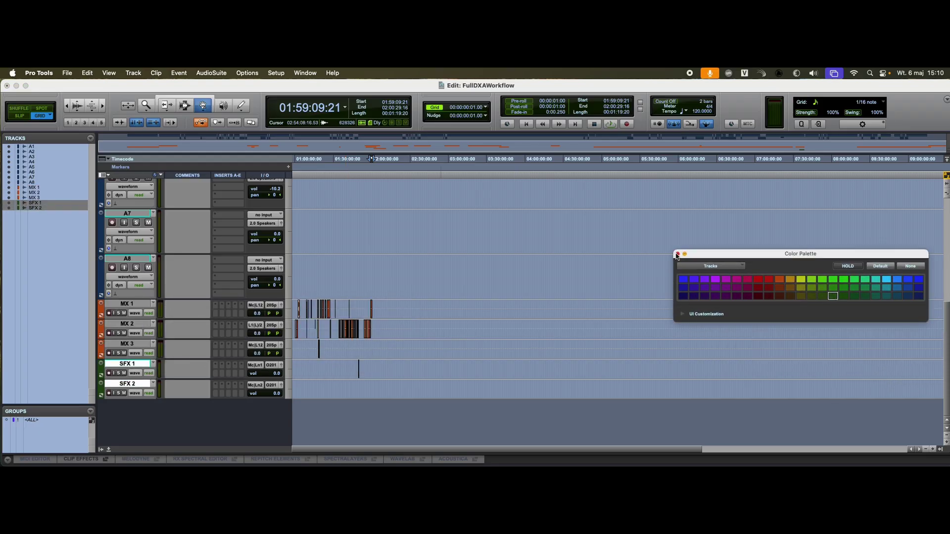
Step: Close the colour palette and delete the empty tracks A5, A6, A7 and A8
click(677, 254)
scroll(165, 346, up, 4)
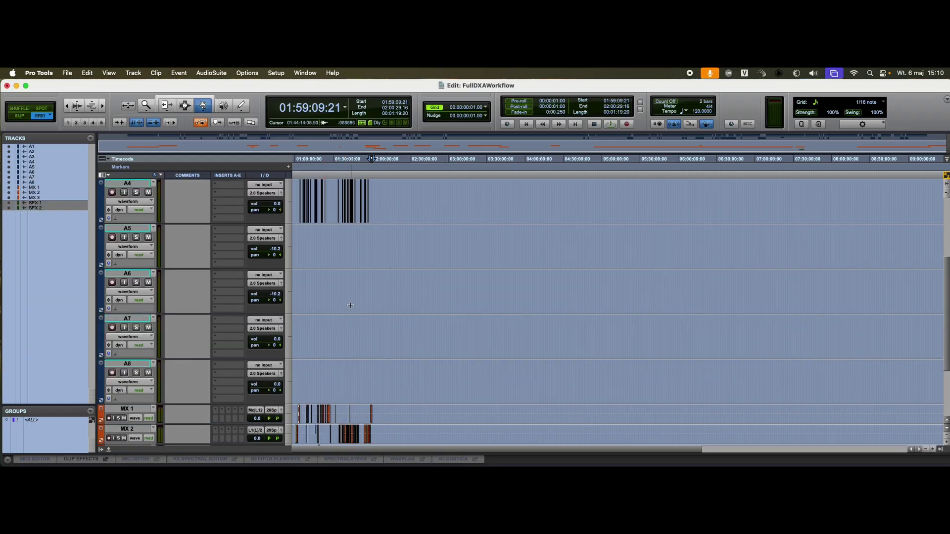
key(F7)
click(316, 259)
key(super+bracketright)
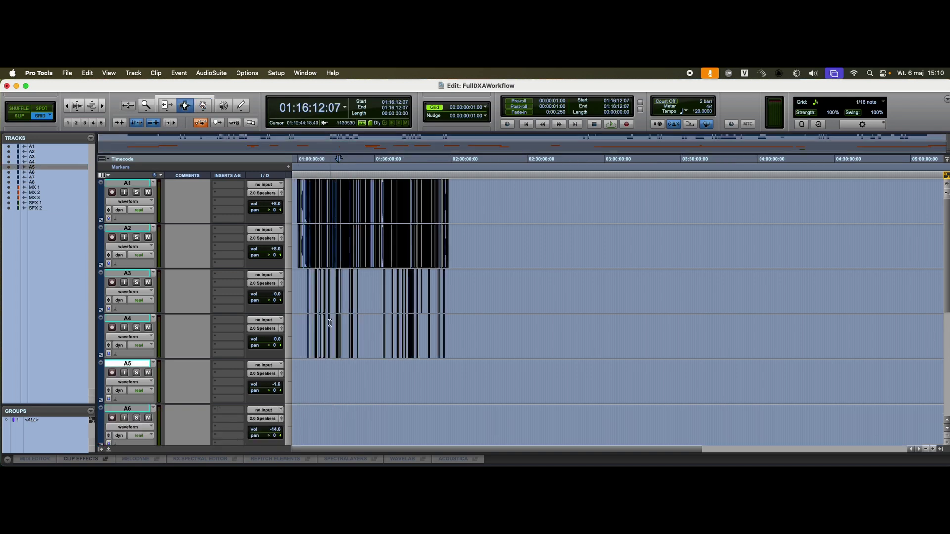
click(135, 366)
shift+click(139, 229)
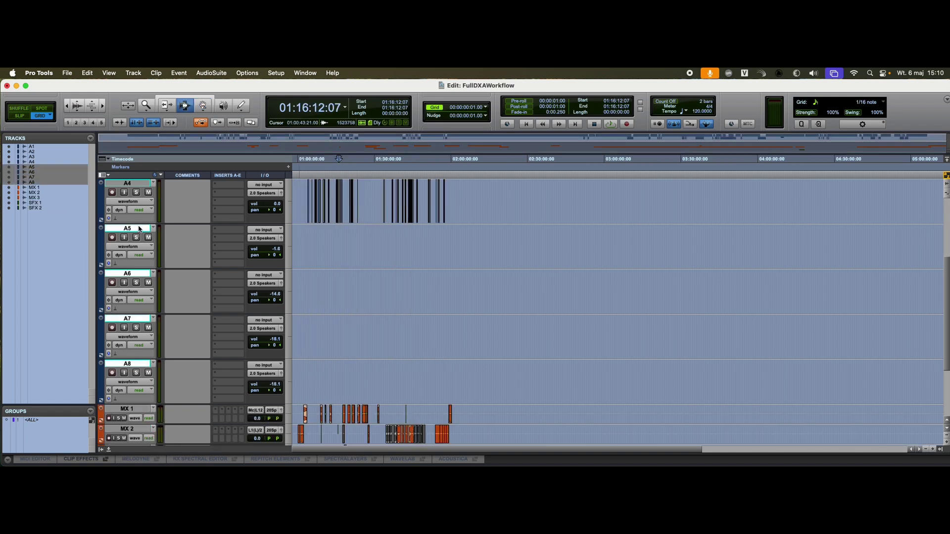
right_click(140, 229)
click(175, 432)
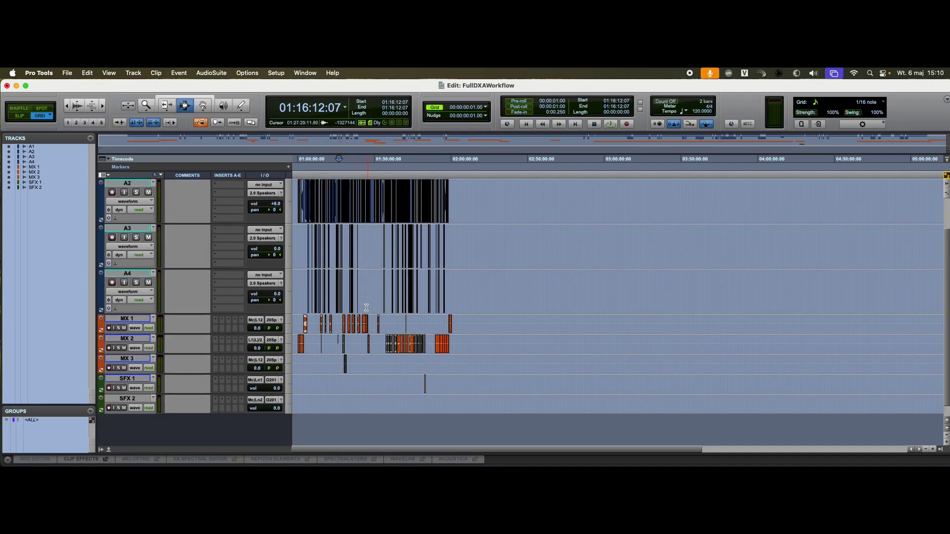
Step: Examine how the dialogue clips on tracks A3 and A4 are distributed against those on A1 and A2
click(350, 292)
key(super+bracketright)
click(352, 237)
key(super+bracketright)
key(super+bracketright)
key(super+bracketright)
key(super+bracketright)
key(super+bracketright)
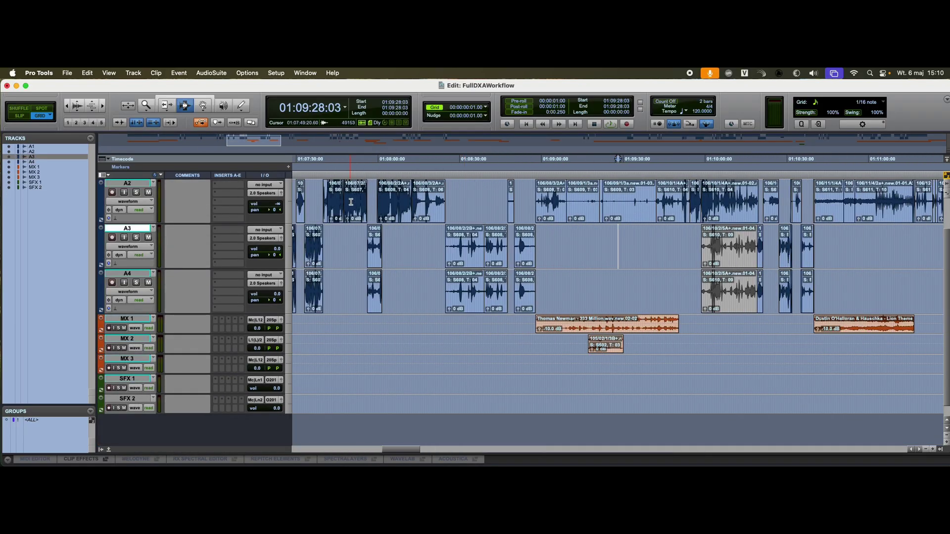
key(t)
key(t)
key(r)
scroll(689, 212, right, 2)
scroll(689, 213, right, 5)
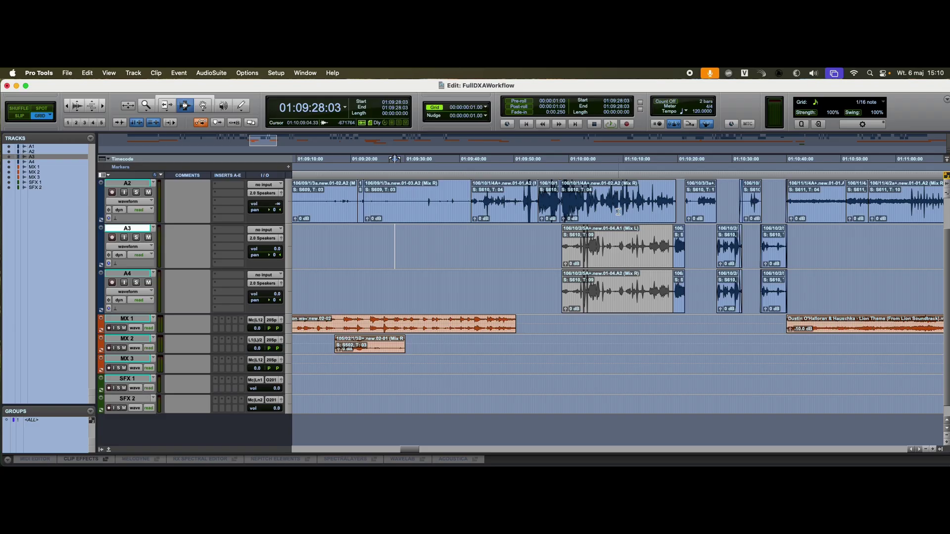
scroll(618, 212, down, 1)
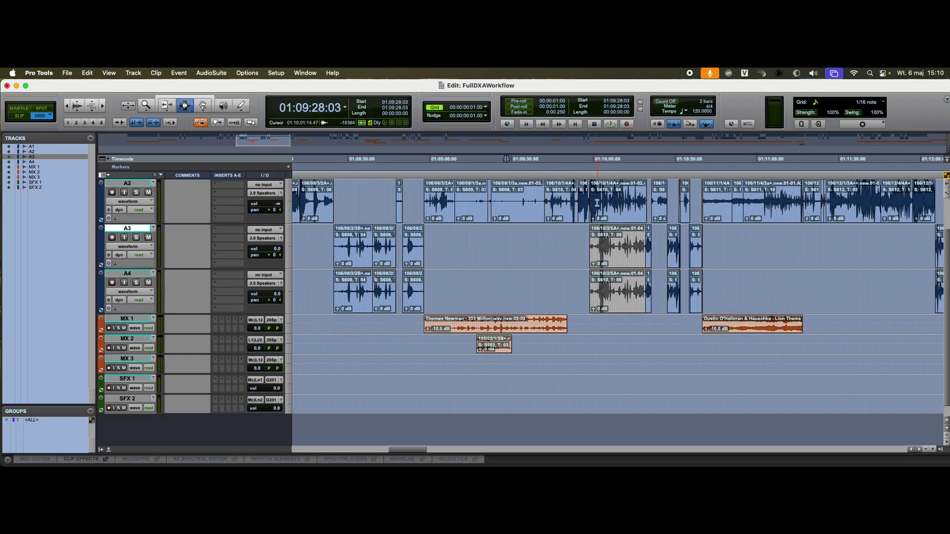
scroll(596, 203, down, 1)
click(368, 247)
scroll(368, 247, up, 2)
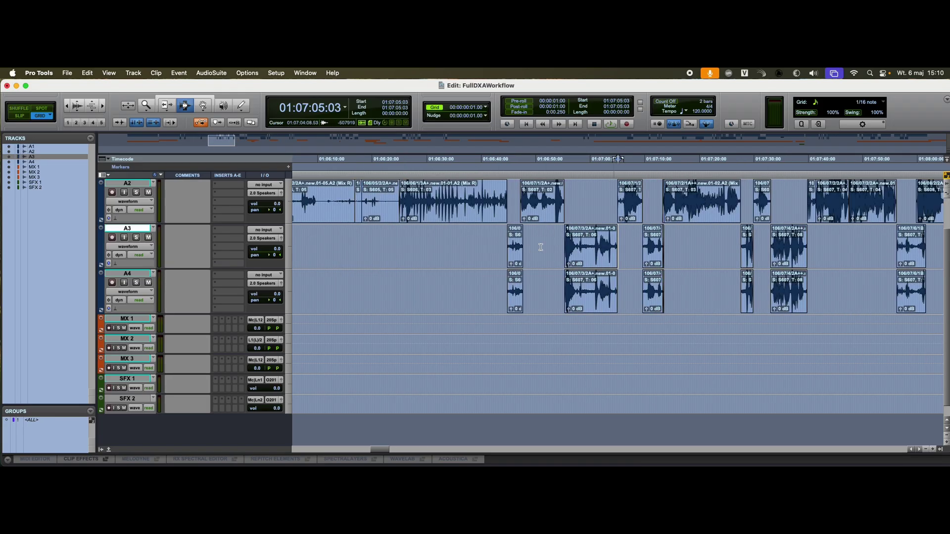
scroll(508, 200, up, 1)
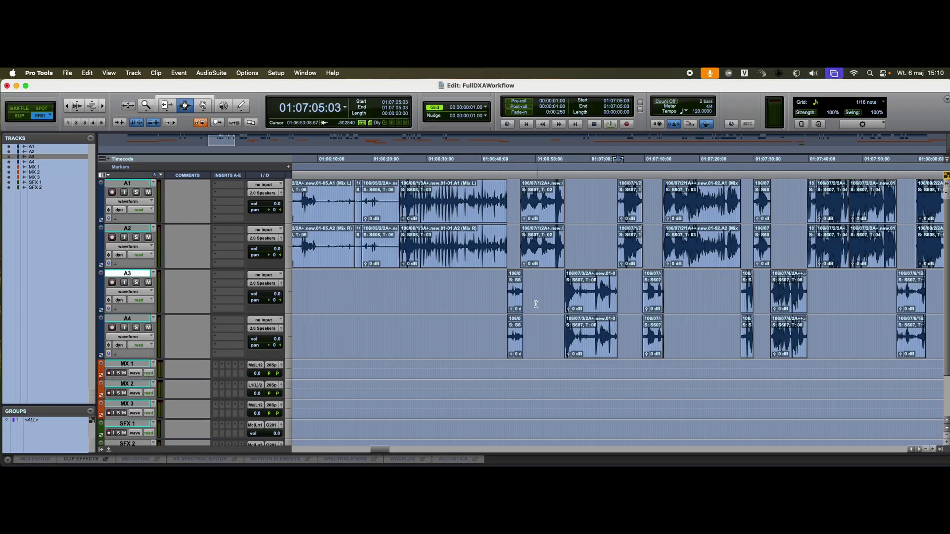
scroll(534, 299, down, 8)
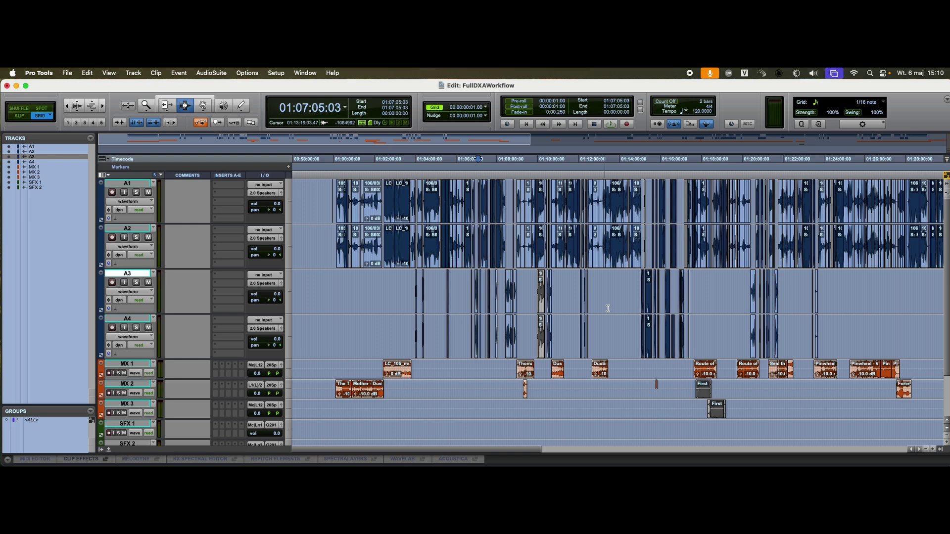
Step: Move all remaining dialogue clips from tracks A3 and A4 up to A1 and A2 at the same timecode
drag(644, 350, 295, 291)
key(t)
key(t)
key(t)
key(t)
key(t)
drag(625, 295, 630, 219)
key(r)
key(r)
scroll(627, 286, down, 3)
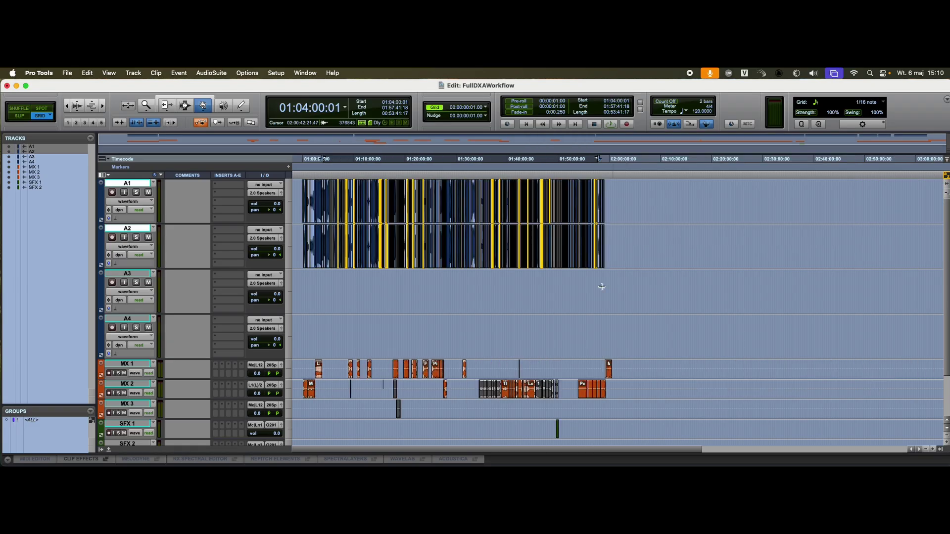
Step: Delete the emptied tracks A3 and A4
click(124, 320)
shift+click(130, 273)
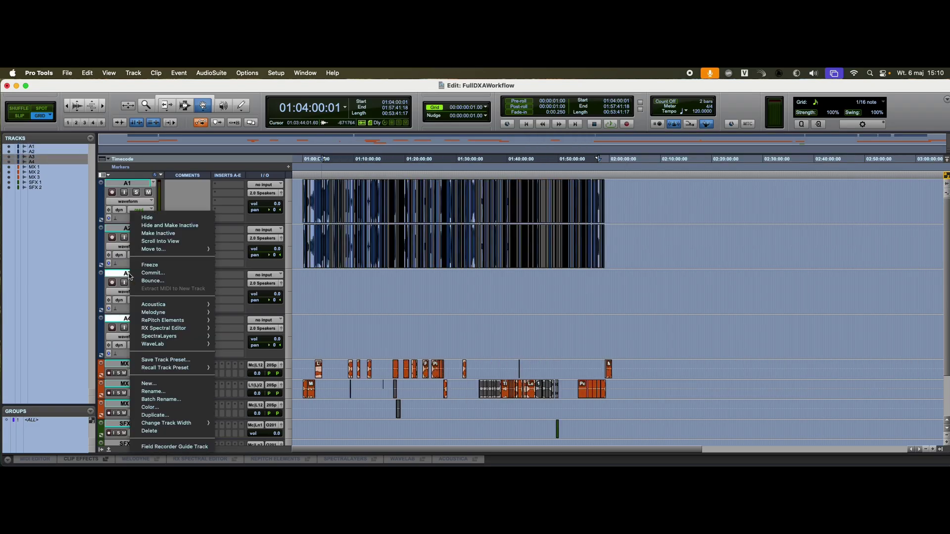
right_click(131, 275)
click(164, 434)
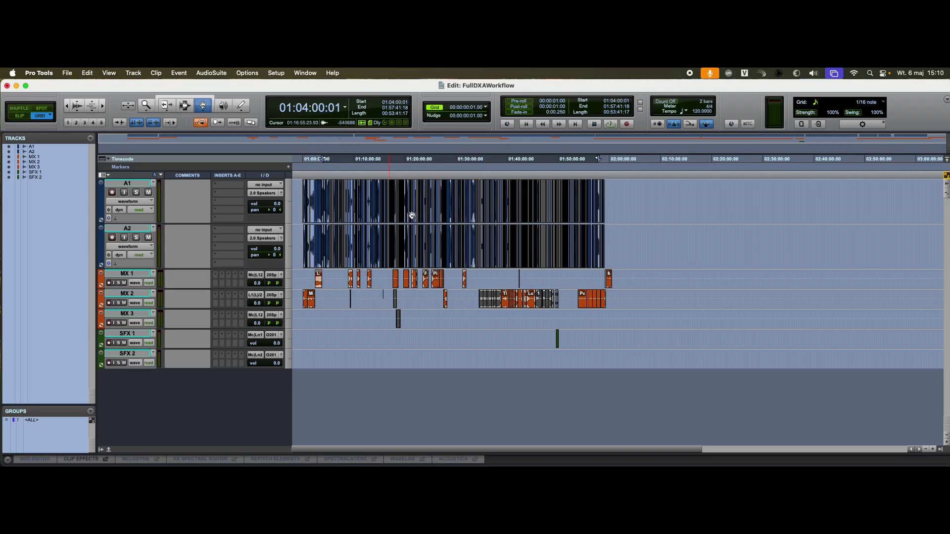
Step: Inspect the merged clips on A1 and A2, and hide track A2
key(F7)
click(376, 212)
key(super+bracketright)
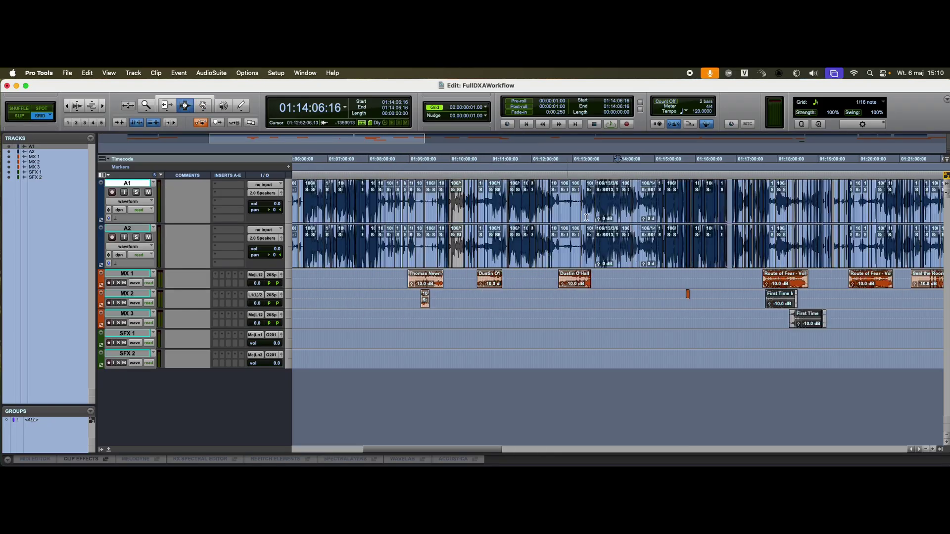
key(super+bracketleft)
click(126, 228)
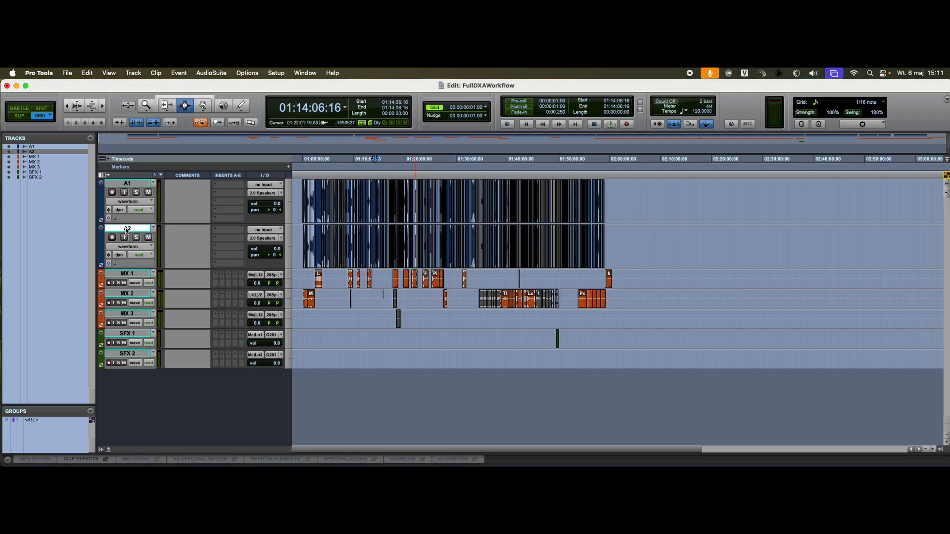
right_click(127, 228)
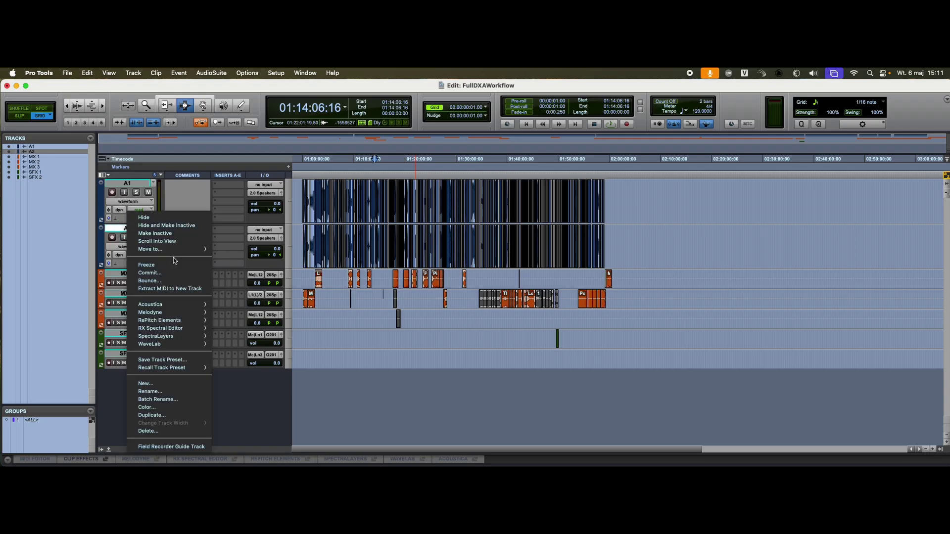
click(154, 431)
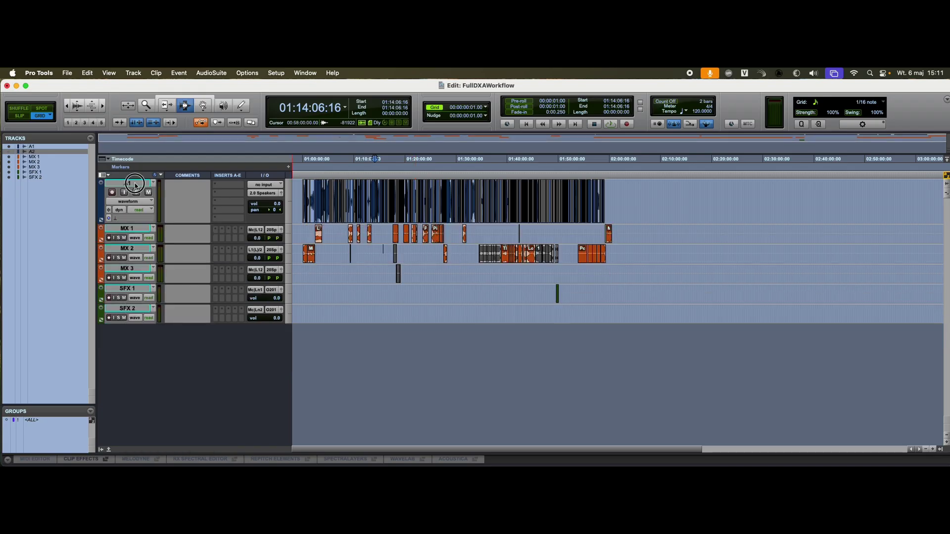
Step: Colour the track A1 red
click(135, 184)
double_click(101, 195)
click(242, 208)
click(162, 182)
Step: Move the tracks MX 1 through SFX 2 into a new basic folder named Folder 1 and hide the folder with its tracks
click(132, 230)
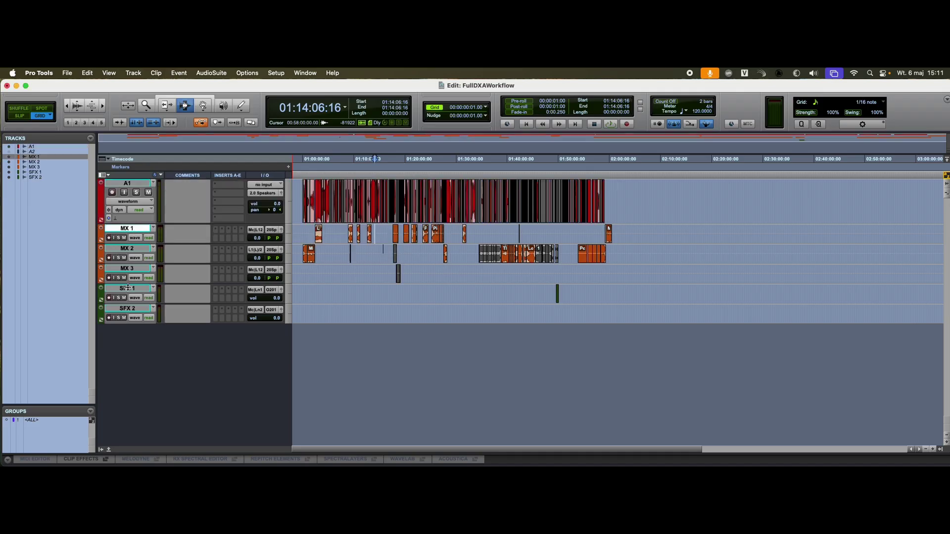
shift+click(132, 313)
right_click(133, 312)
click(233, 250)
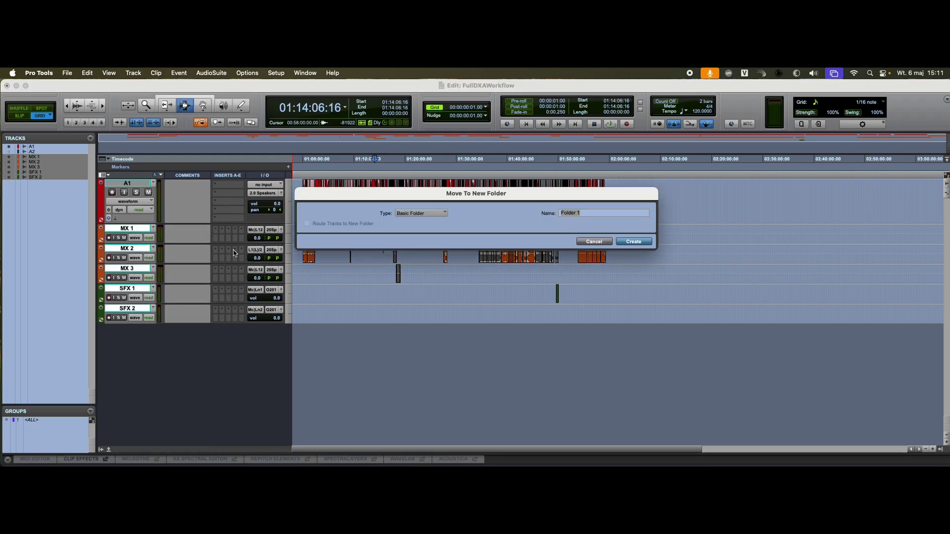
key(Return)
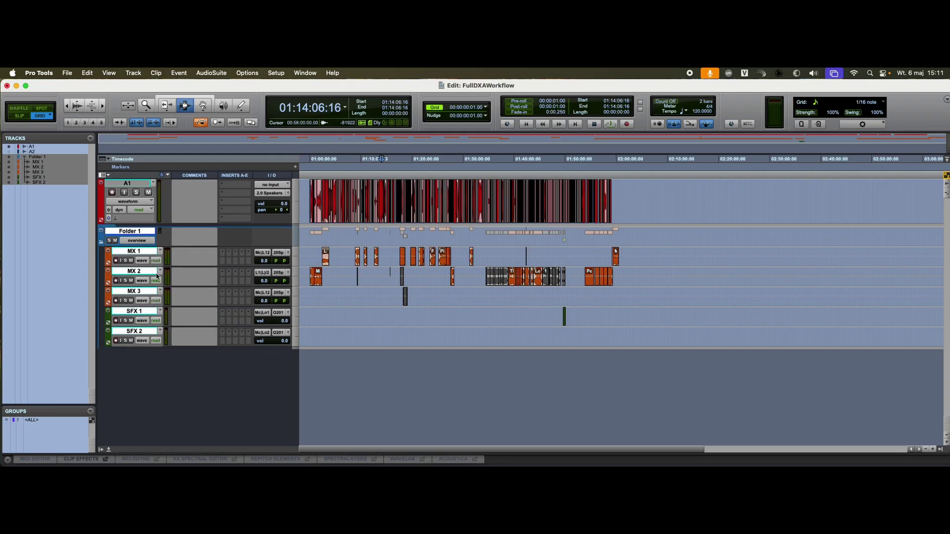
right_click(130, 231)
click(147, 242)
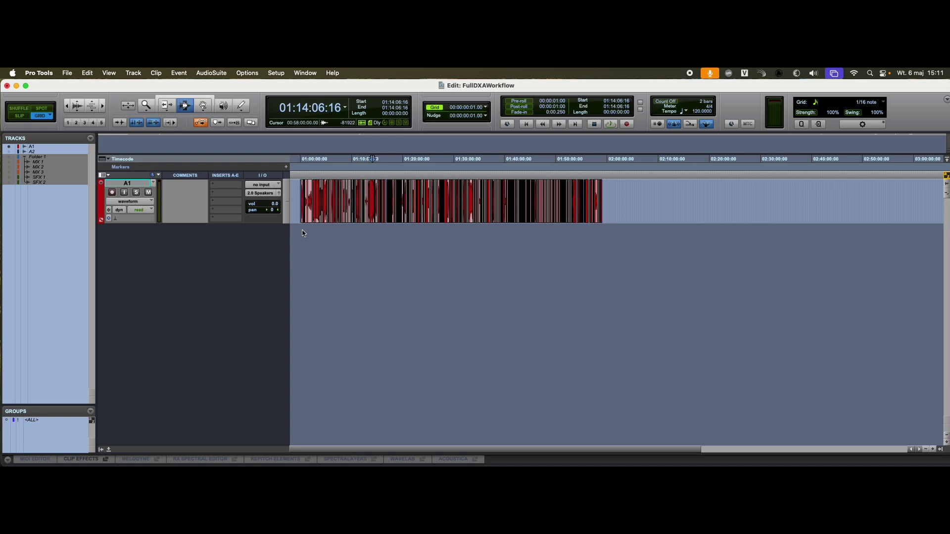
Step: Set the height of track A1 to large and make it the field recorder guide track
click(138, 186)
click(138, 219)
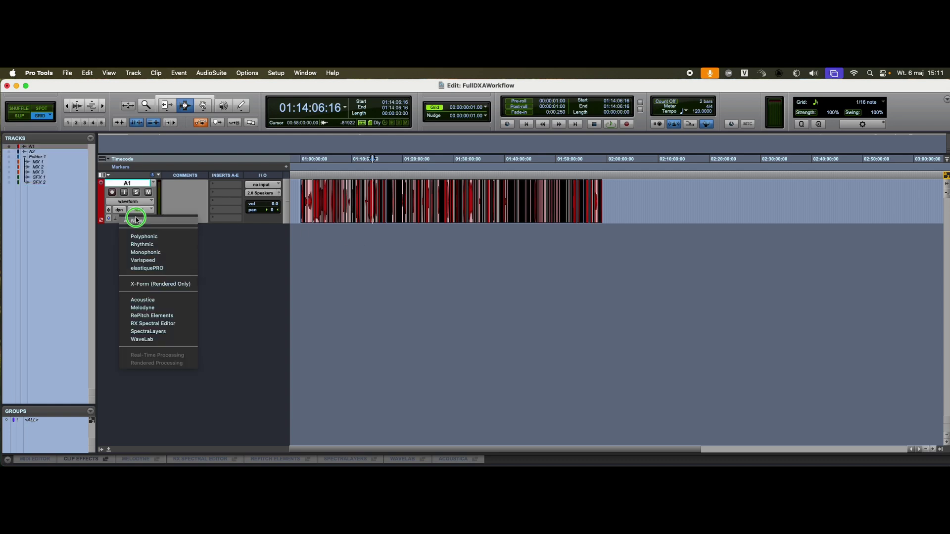
click(235, 284)
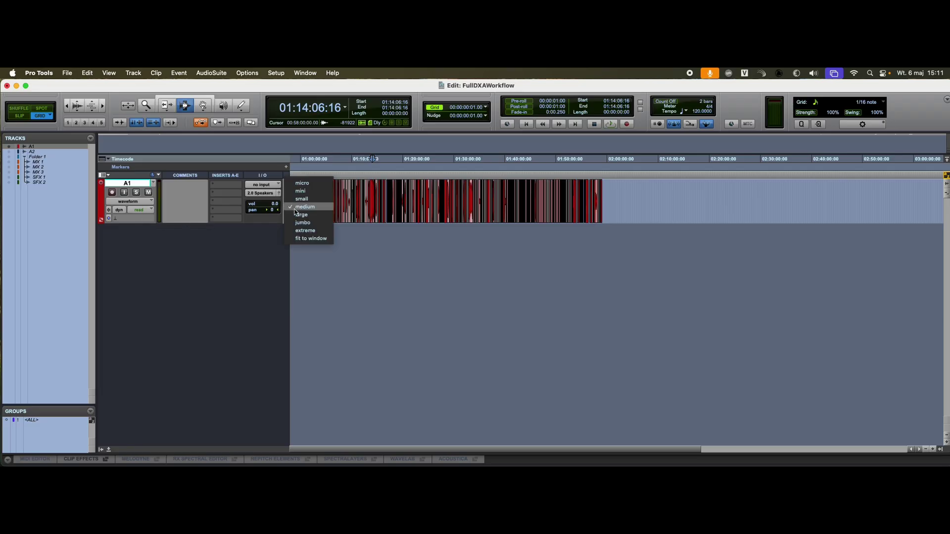
click(301, 215)
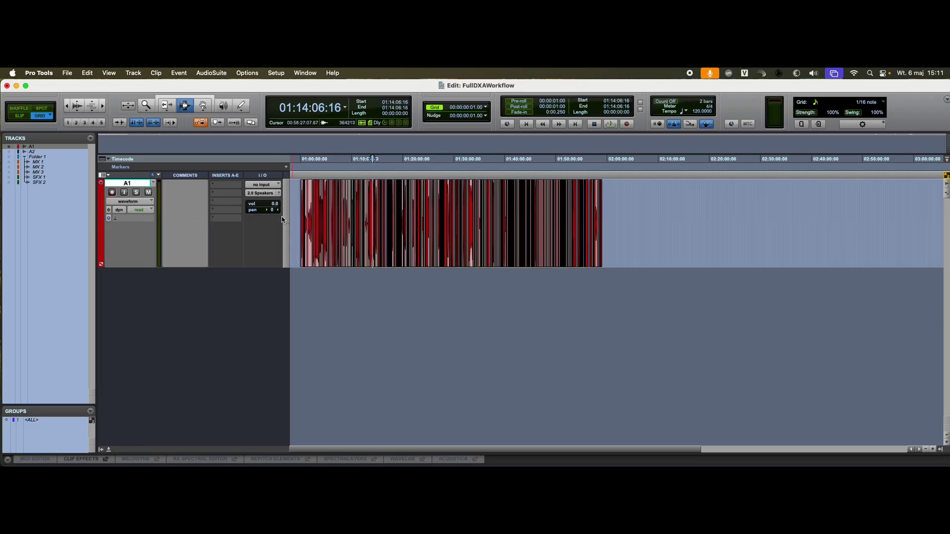
right_click(133, 186)
click(187, 417)
Step: Set the Olowiane Dzieci folder as the area to search for A1's field recordings and check the progress in the Task Manager
right_click(131, 185)
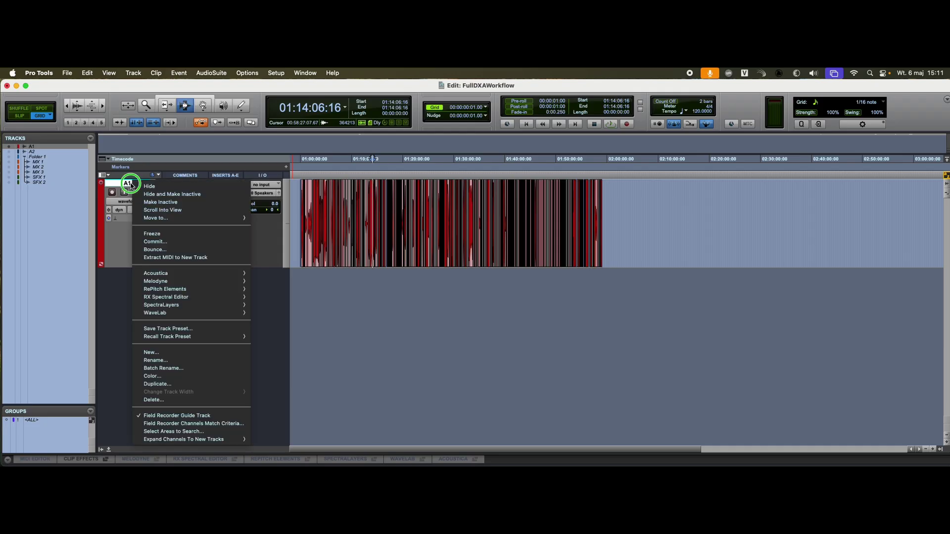
click(200, 432)
click(395, 268)
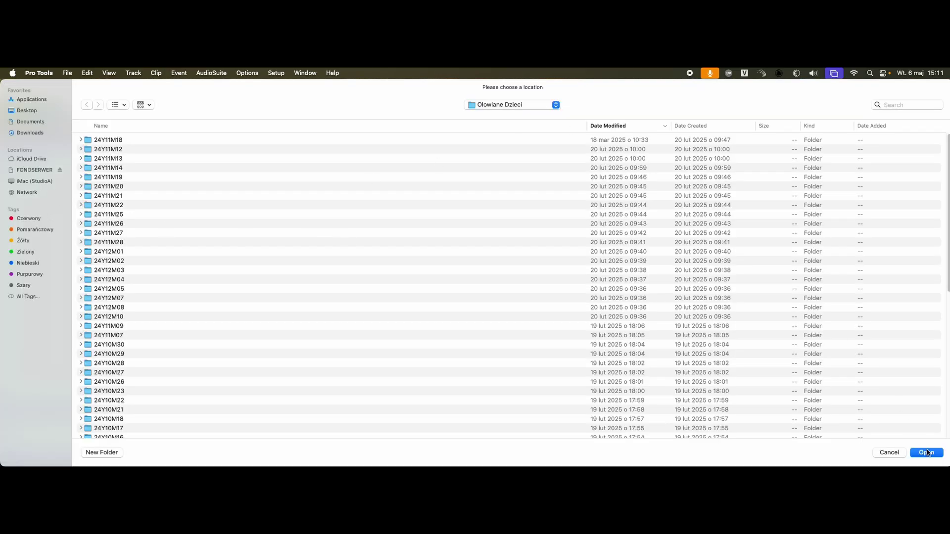
click(929, 453)
click(549, 286)
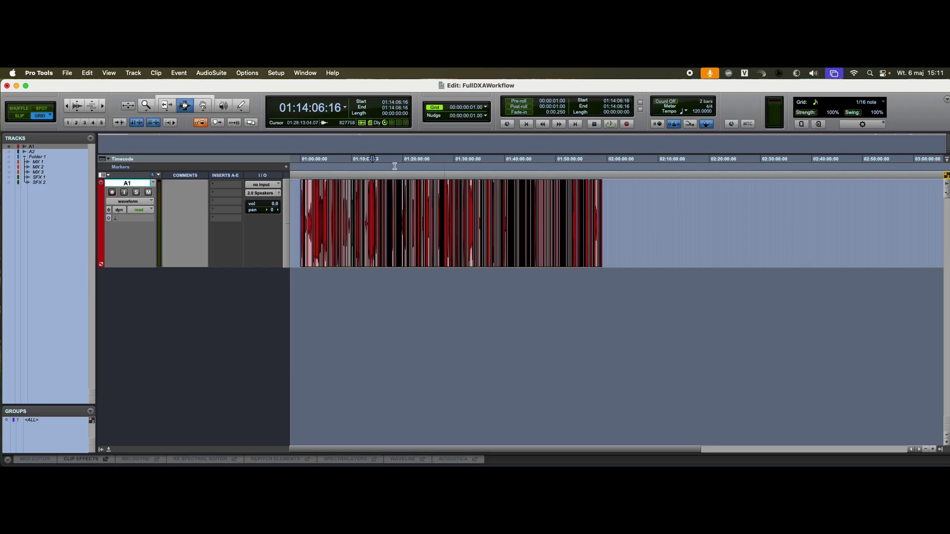
click(385, 123)
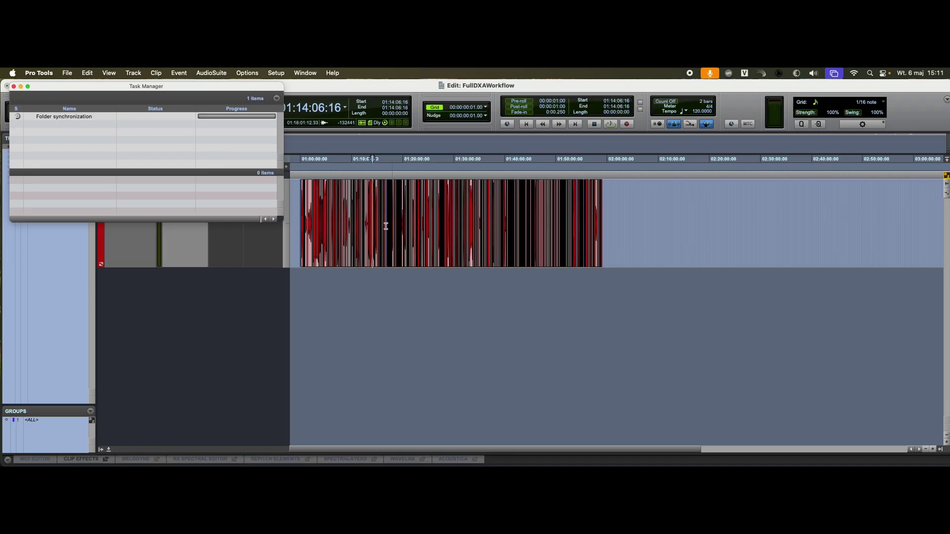
click(13, 86)
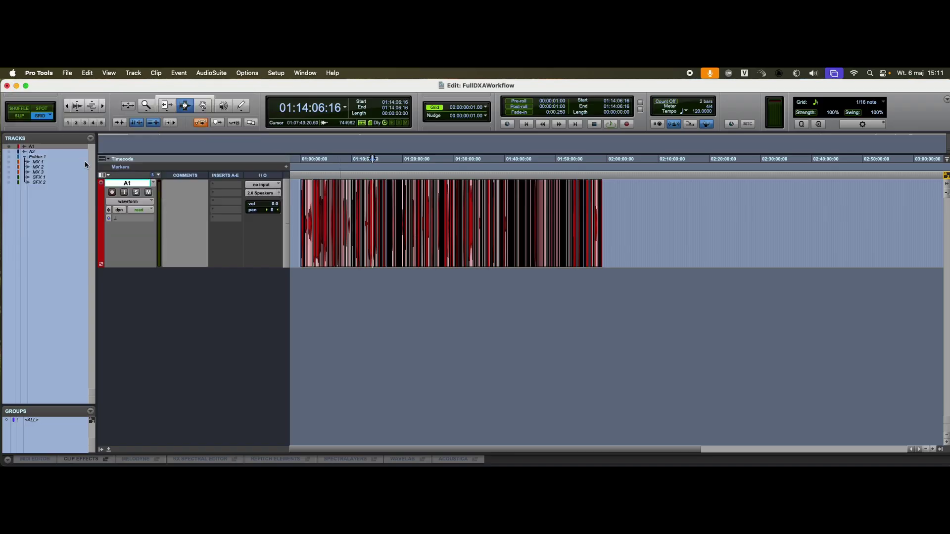
Step: Review the field recorder channels match criteria for track A1 and check the Task Manager for running tasks
right_click(133, 184)
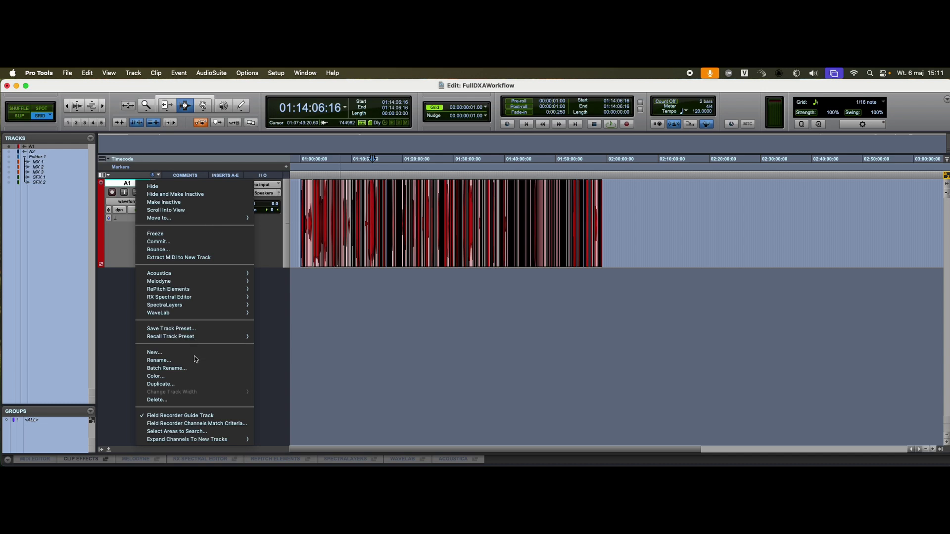
click(211, 423)
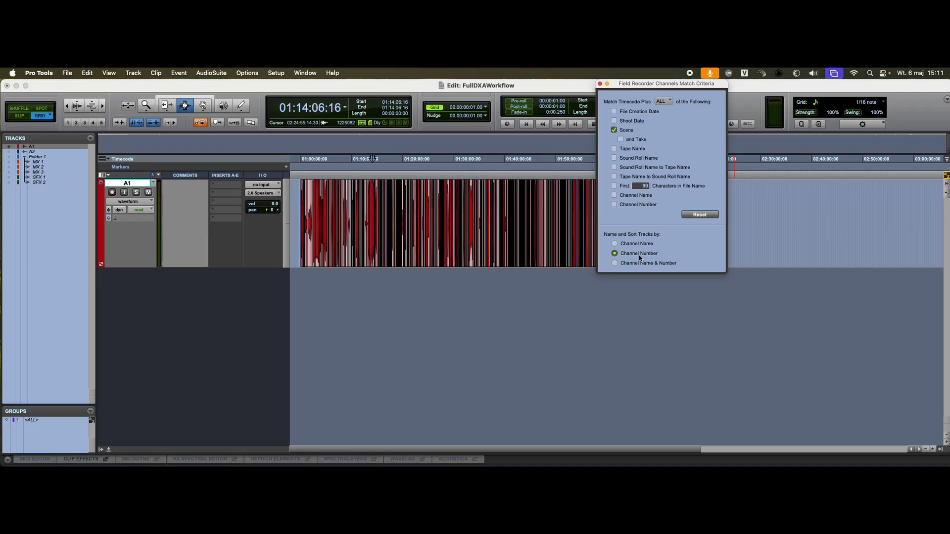
click(600, 84)
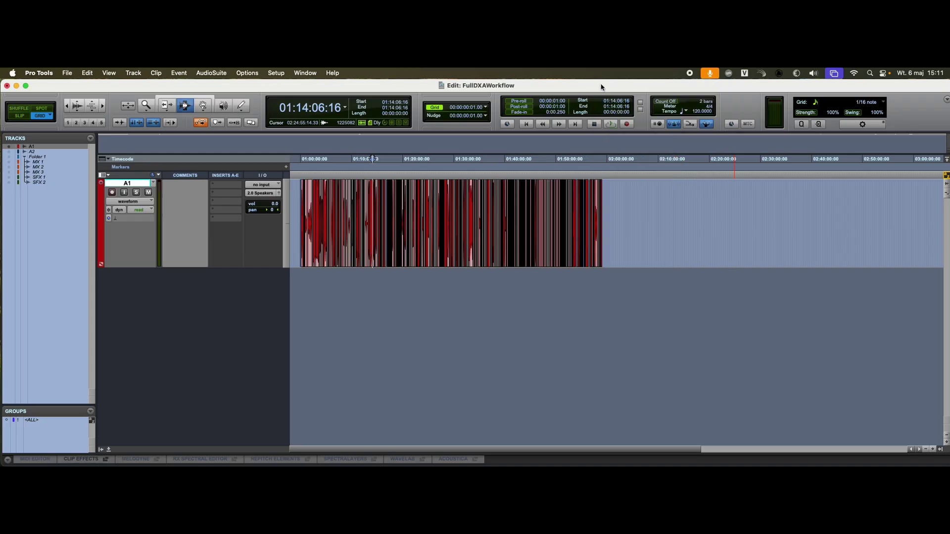
click(388, 123)
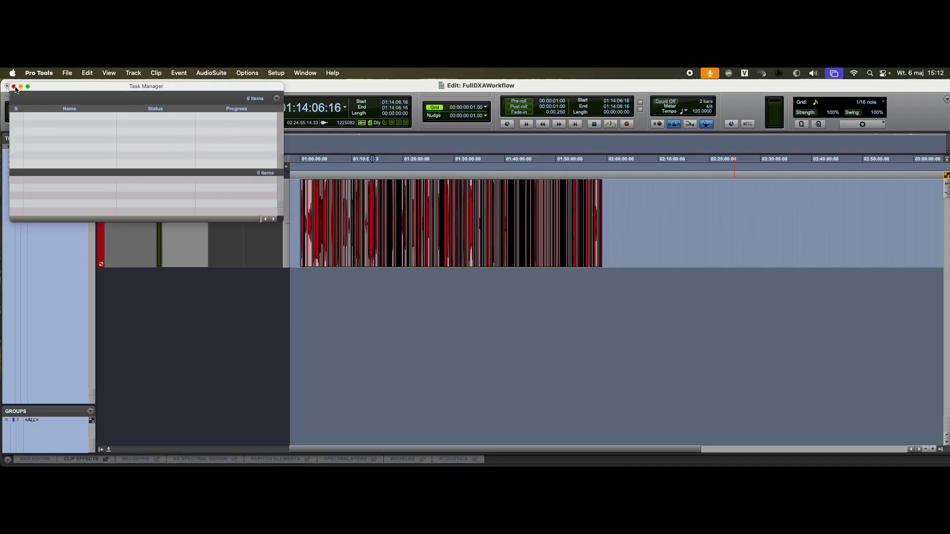
click(14, 87)
Step: Expand guide track A1's field recorder channels to new tracks by match criteria, adjusting the bounds of invalid fades
right_click(131, 185)
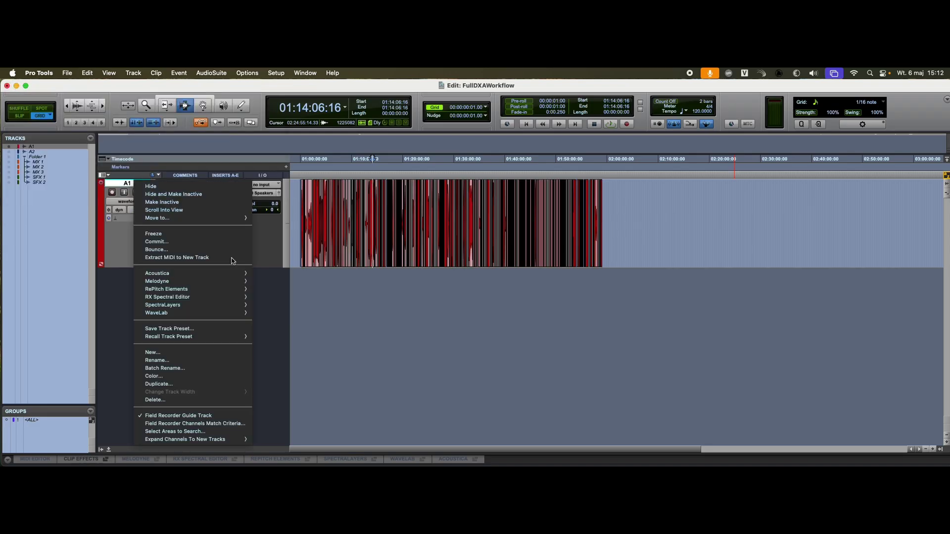
mouse_move(195, 441)
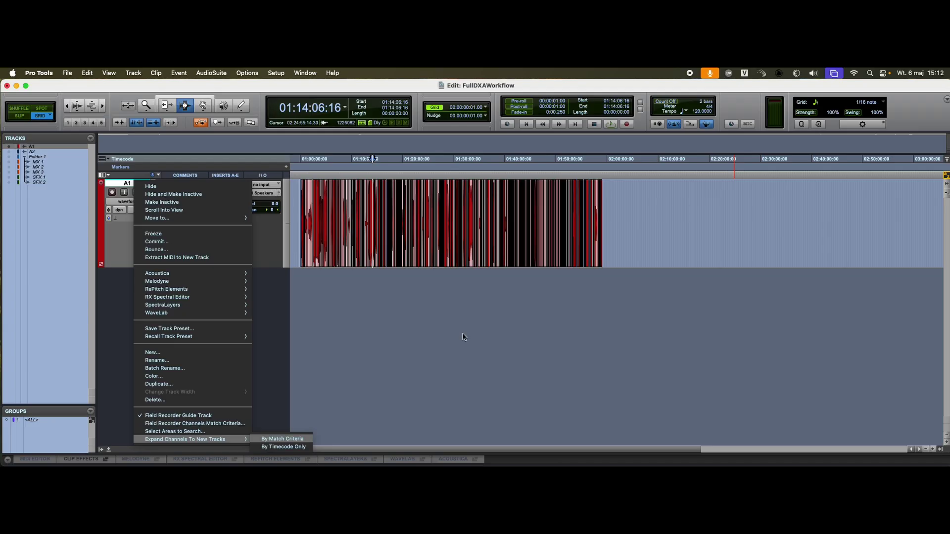
key(Return)
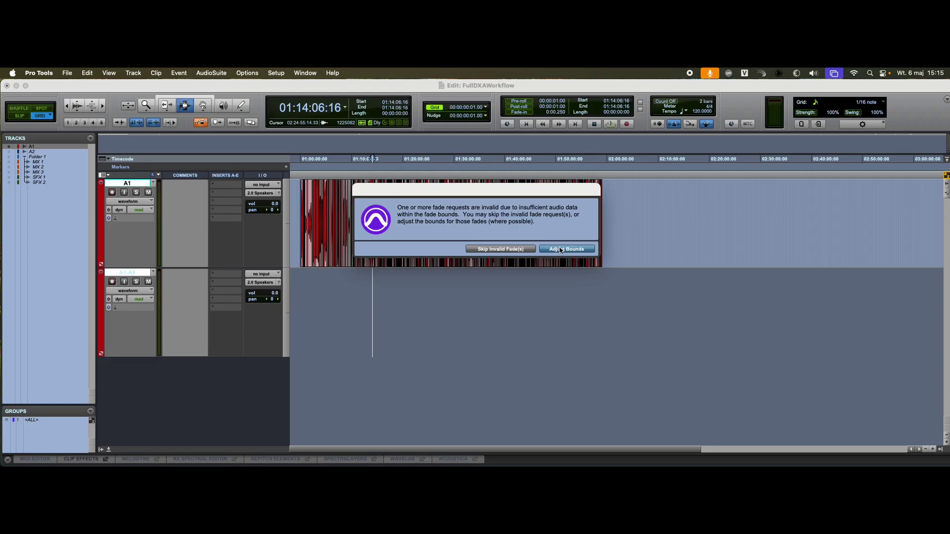
click(564, 250)
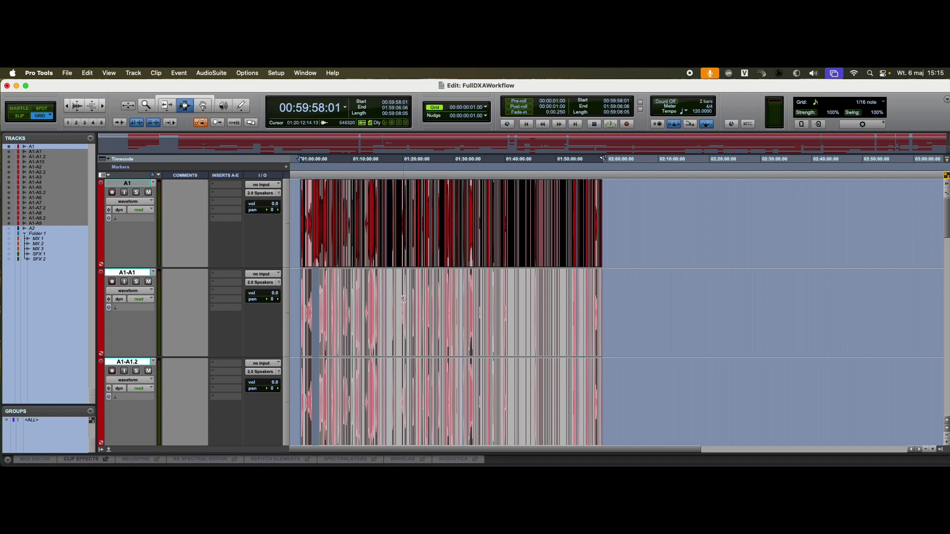
Step: Examine the expanded clips around 01:16:34 and compare them with guide track A1
click(385, 300)
key(t)
key(t)
key(t)
key(super+bracketright)
key(super+bracketright)
key(super+bracketright)
key(super+bracketright)
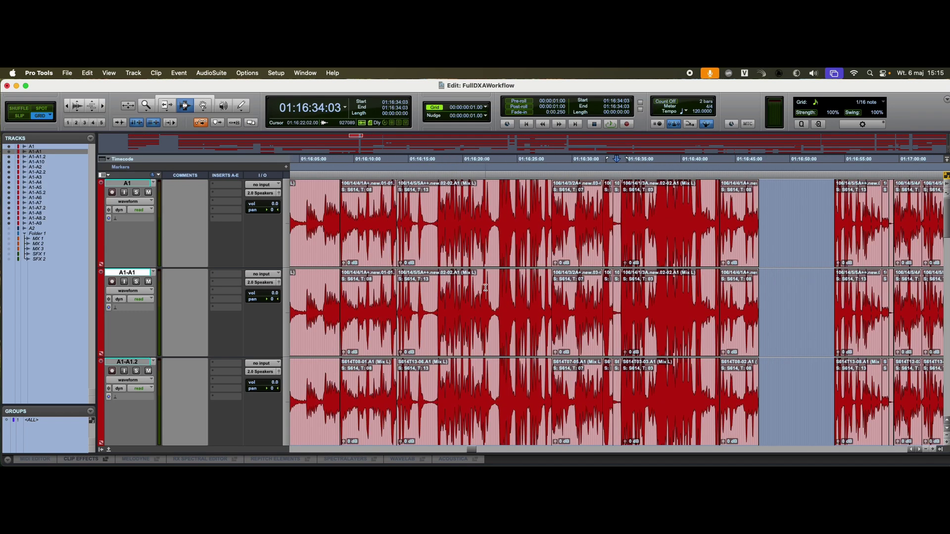
Step: Reduce the height of all tracks to small so the expanded channels fit together in the timeline
scroll(487, 268, down, 5)
key(super+bracketleft)
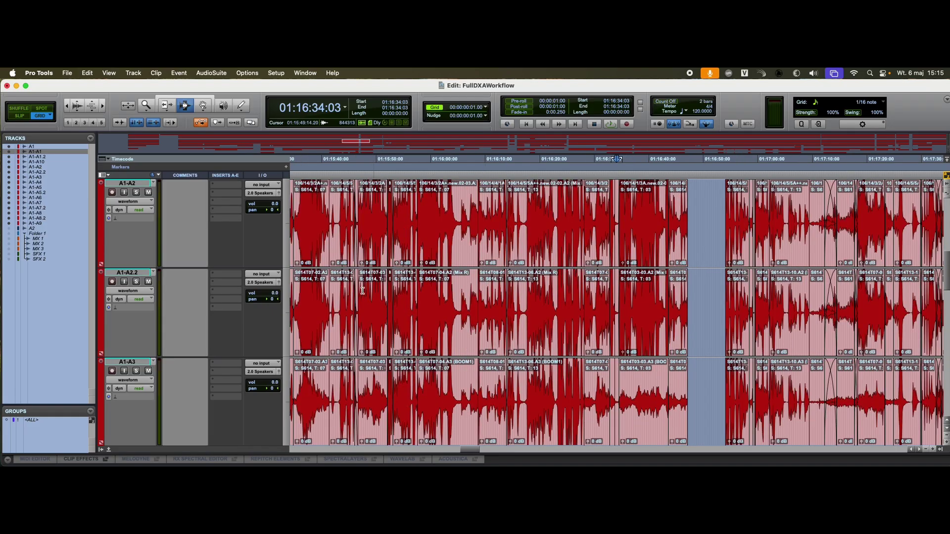
click(290, 292)
alt+click(302, 277)
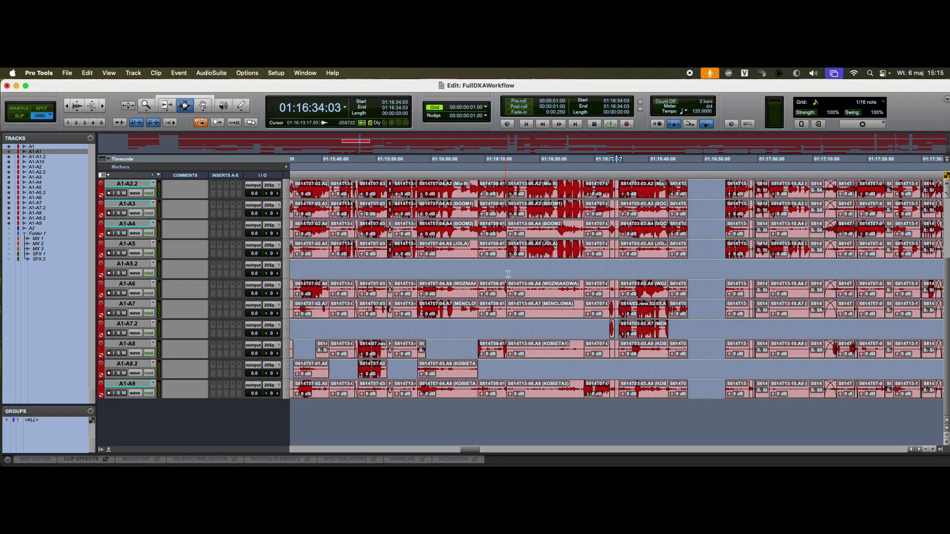
Step: Compare the boom and individual microphone clips on tracks A1-A3 to A1-A5 around 01:16:20
click(456, 327)
click(544, 251)
click(558, 213)
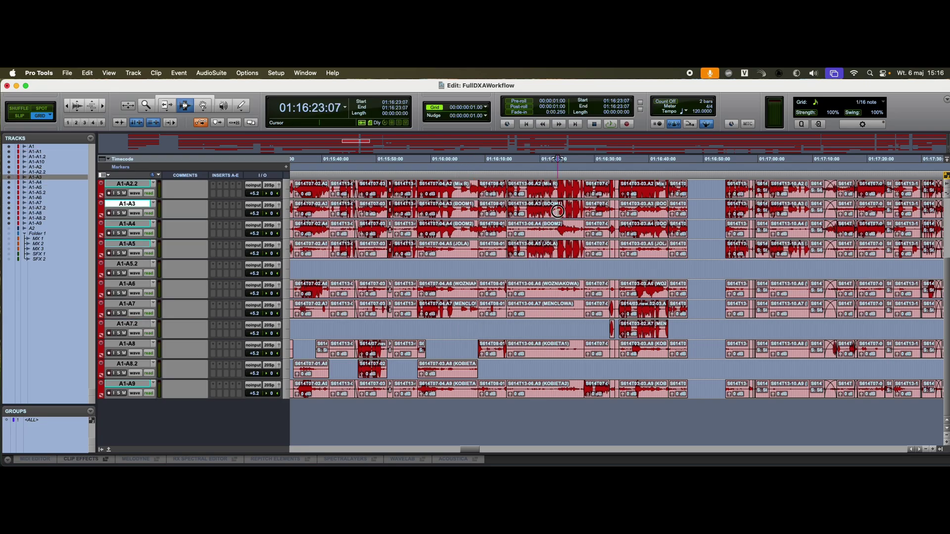
click(561, 230)
key(t)
click(557, 249)
key(super+bracketleft)
key(super+bracketleft)
key(super+bracketleft)
key(super+bracketleft)
key(super+bracketleft)
key(super+bracketleft)
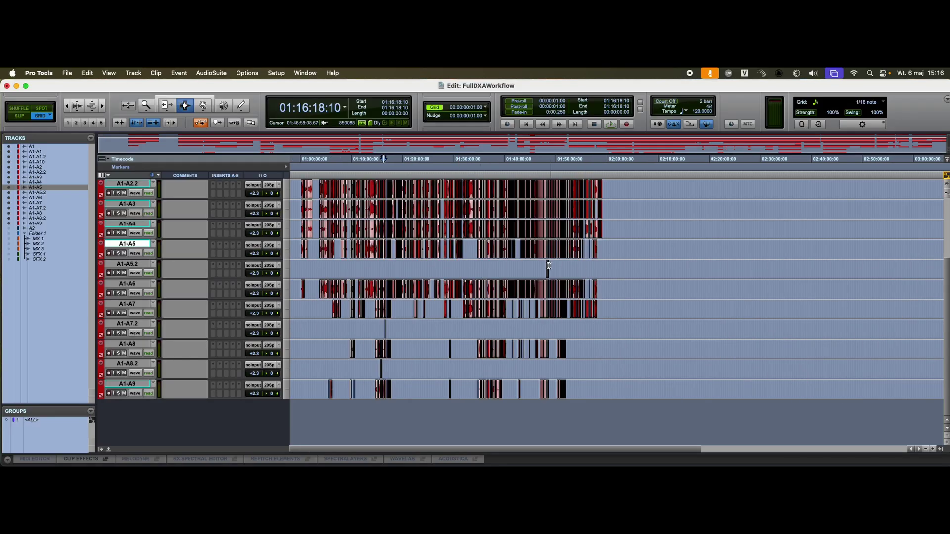
Step: Select the alternate clips on track A1-A5.2 around 01:48:25 and delete them
click(554, 267)
key(super+bracketright)
key(super+bracketright)
key(super+bracketright)
key(super+bracketright)
key(super+bracketright)
key(super+bracketright)
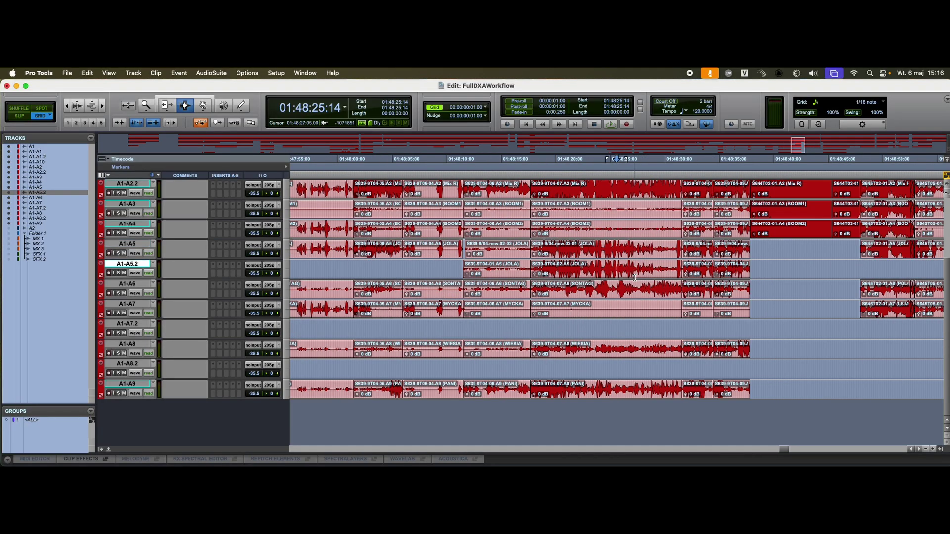
key(super+bracketleft)
key(super+bracketleft)
drag(668, 267, 513, 262)
Step: Select the stray clip on track A1-A7.2 near 01:16:28 and delete it
key(super+bracketleft)
click(512, 262)
key(super+bracketleft)
key(super+bracketleft)
key(super+bracketleft)
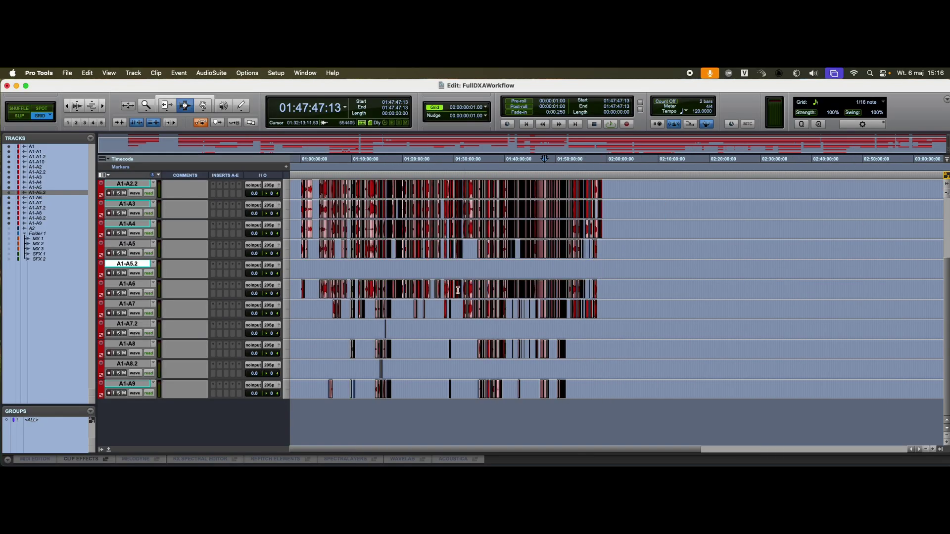
click(389, 326)
key(super+bracketright)
key(super+bracketright)
key(super+bracketright)
key(super+bracketright)
key(super+bracketright)
key(super+bracketright)
key(super+bracketright)
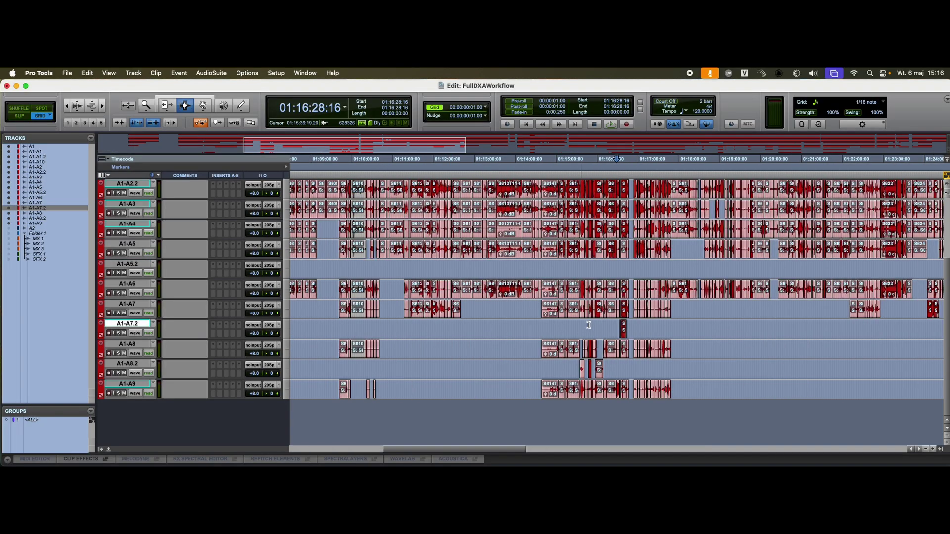
drag(818, 330, 637, 331)
Step: Move the KOBIETA1 clips S614T07-01.A8 and S614T07-03.A8 from track A1-A8.2 up to A1-A8 at the same timeline positions
key(super+bracketleft)
key(super+bracketleft)
click(686, 371)
key(super+bracketright)
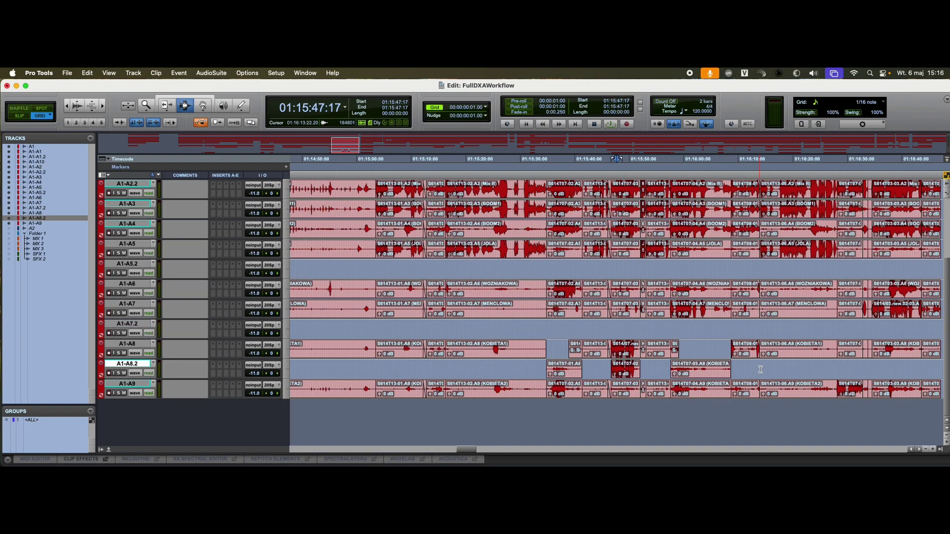
drag(769, 371, 502, 381)
click(607, 370)
key(super+bracketright)
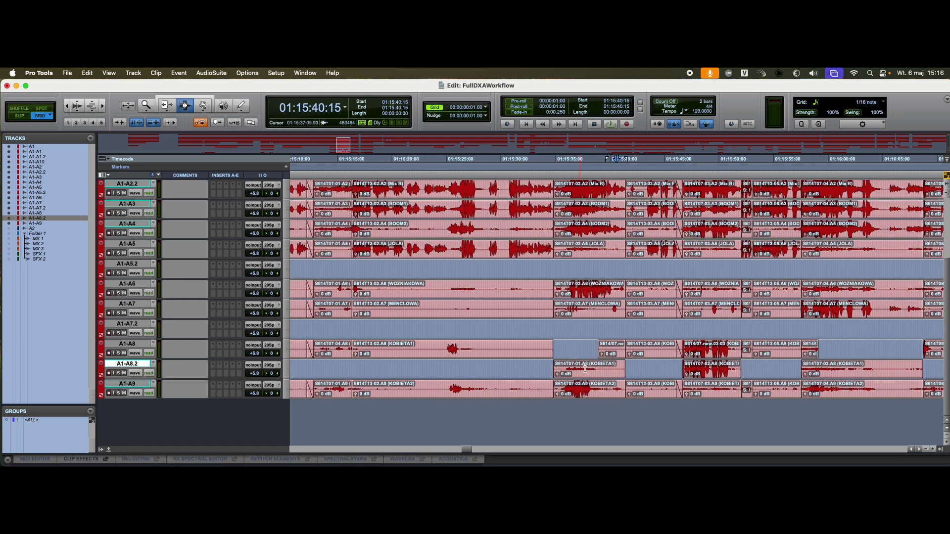
key(super+bracketright)
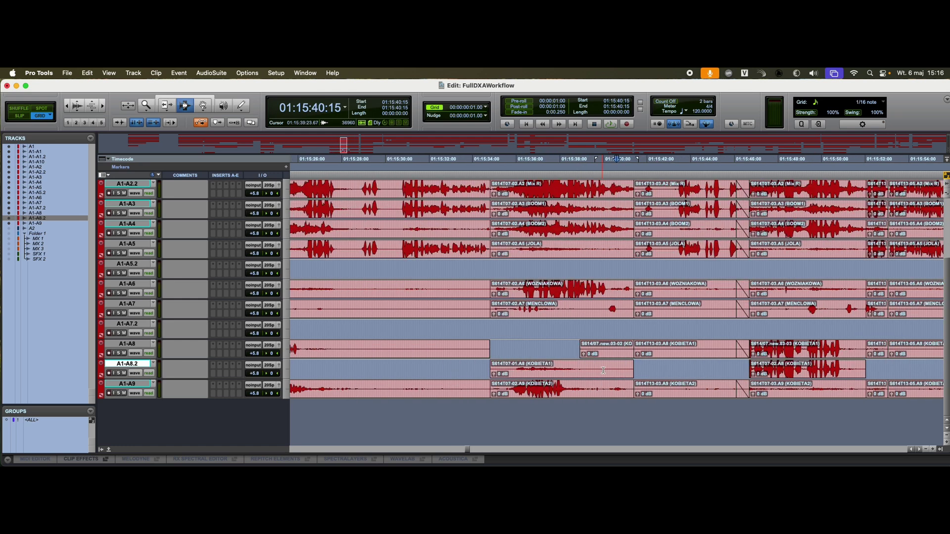
key(super+bracketleft)
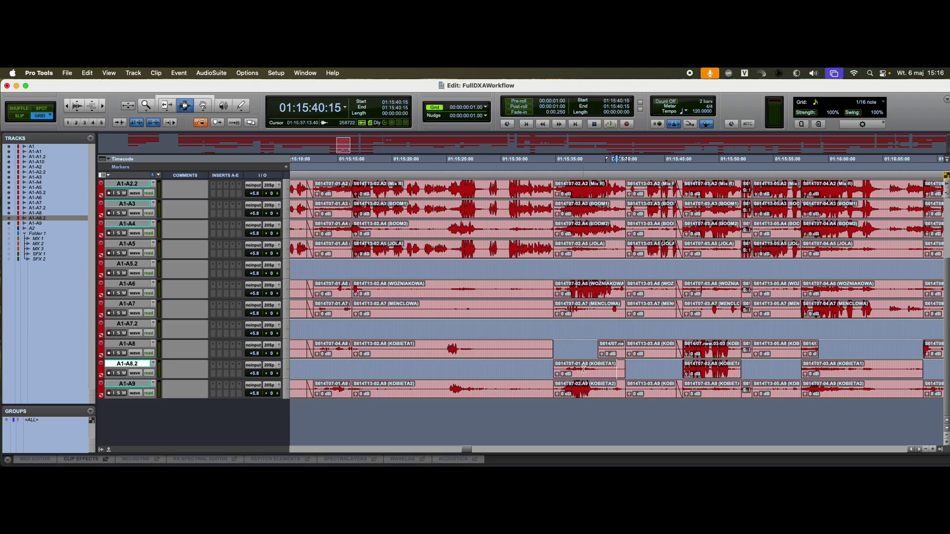
key(F8)
drag(590, 370, 591, 350)
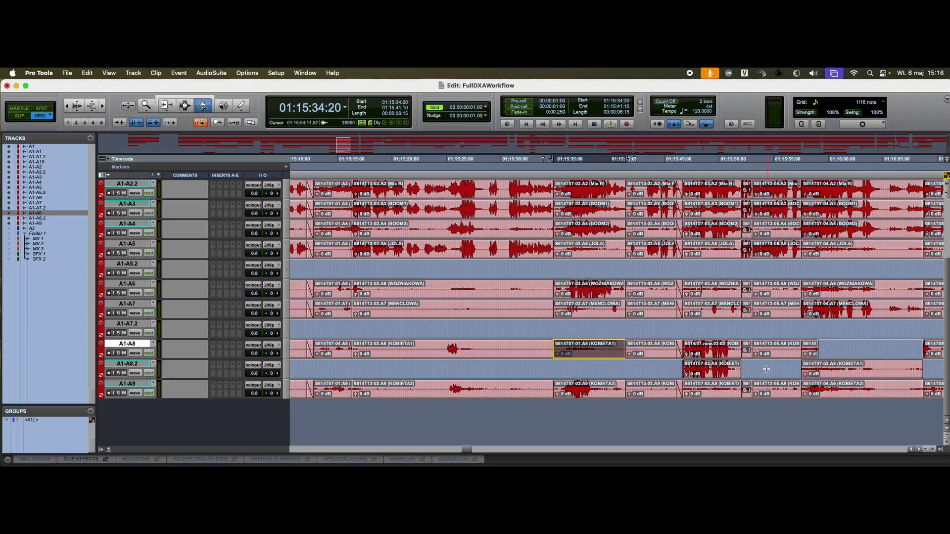
drag(830, 369, 830, 352)
Step: Delete the remaining clip on track A1-A8.2 so that the track is empty
key(super+bracketleft)
key(super+bracketleft)
key(super+bracketleft)
key(super+bracketleft)
key(super+bracketleft)
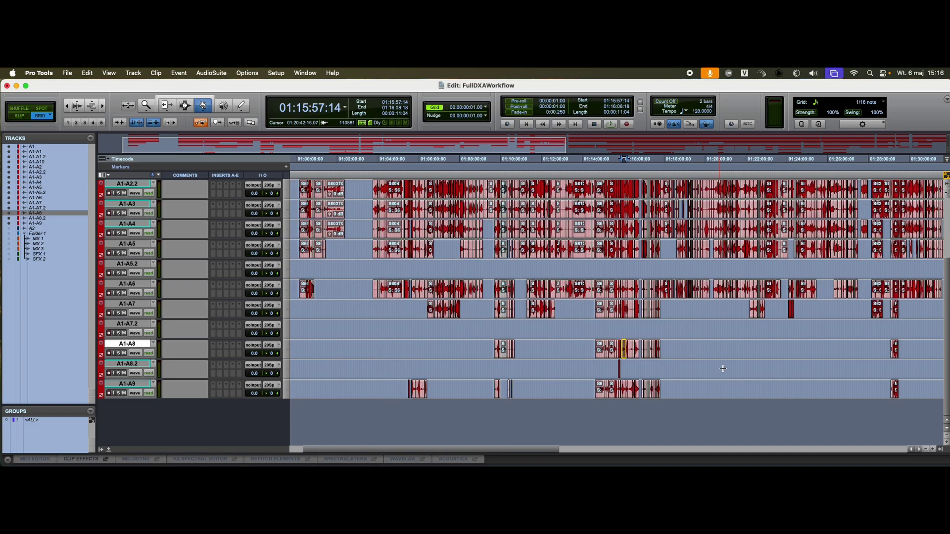
key(super+bracketleft)
drag(714, 371, 443, 369)
key(Delete)
Step: Delete the emptied tracks A1-A5.2, A1-A7.2 and A1-A8.2 from the session
super+click(143, 324)
super+click(140, 265)
right_click(140, 265)
click(158, 431)
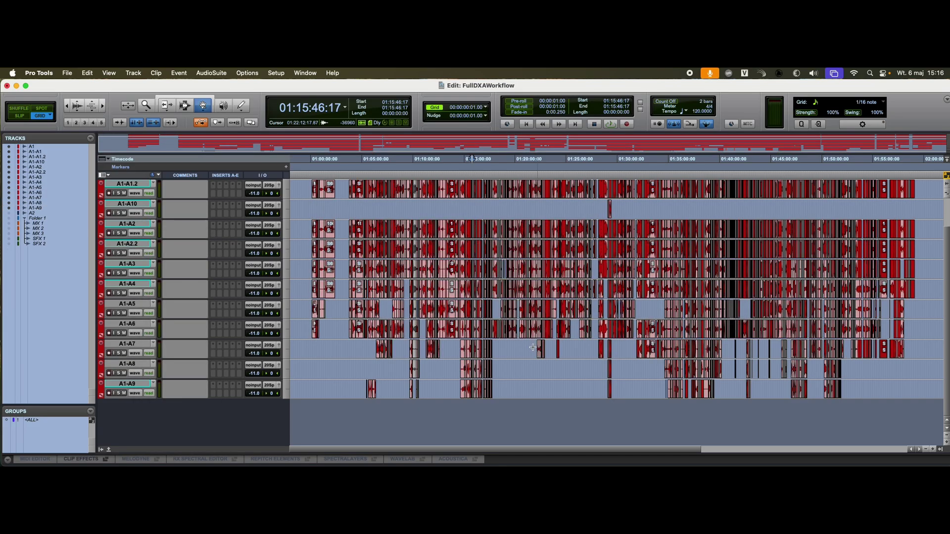
Step: Inspect the clips on track A1-A10 around 01:29:18 and move the track below A1-A9
scroll(474, 297, up, 2)
click(610, 250)
key(t)
key(t)
key(t)
key(t)
key(t)
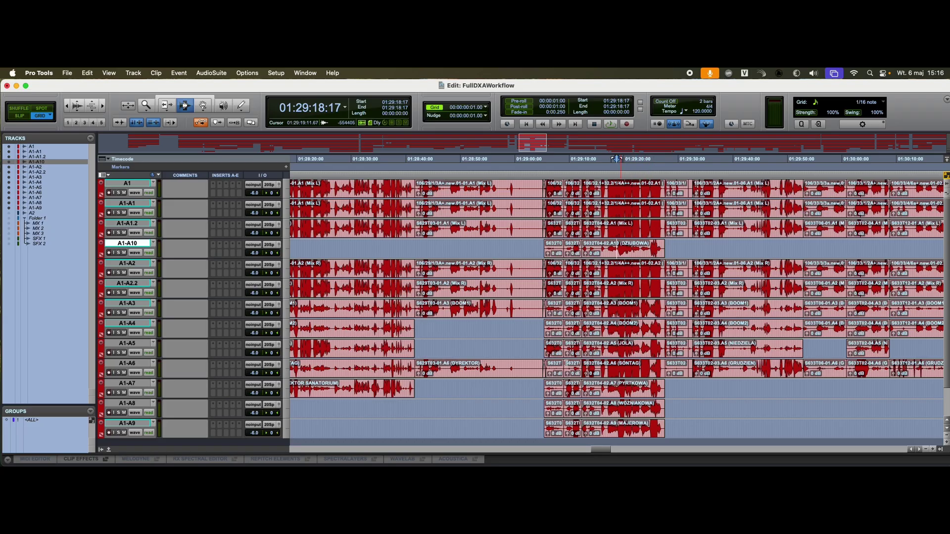
key(super+bracketleft)
click(133, 433)
drag(132, 433, 132, 434)
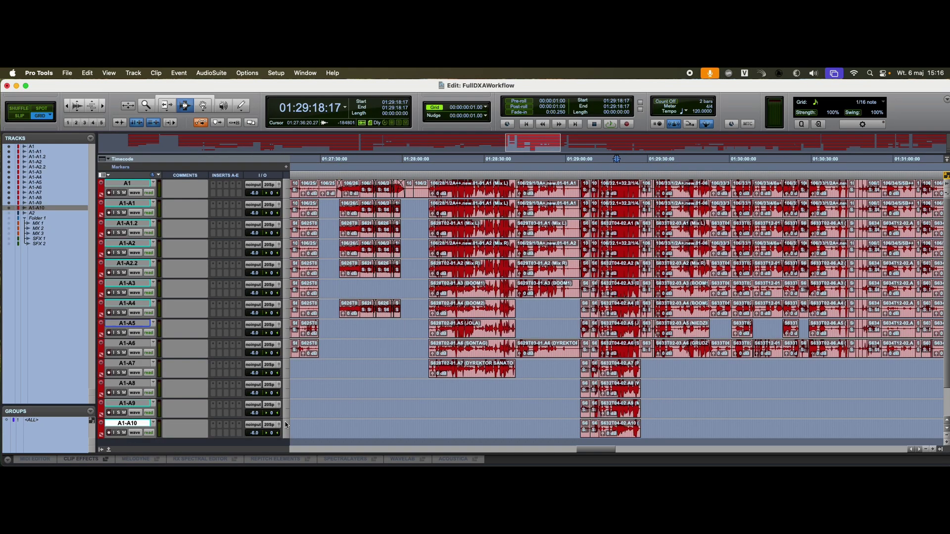
Step: Hide and make inactive the guide and mix tracks A1, A1-A1, A1-A1.2, A1-A2 and A1-A2.2
key(r)
key(r)
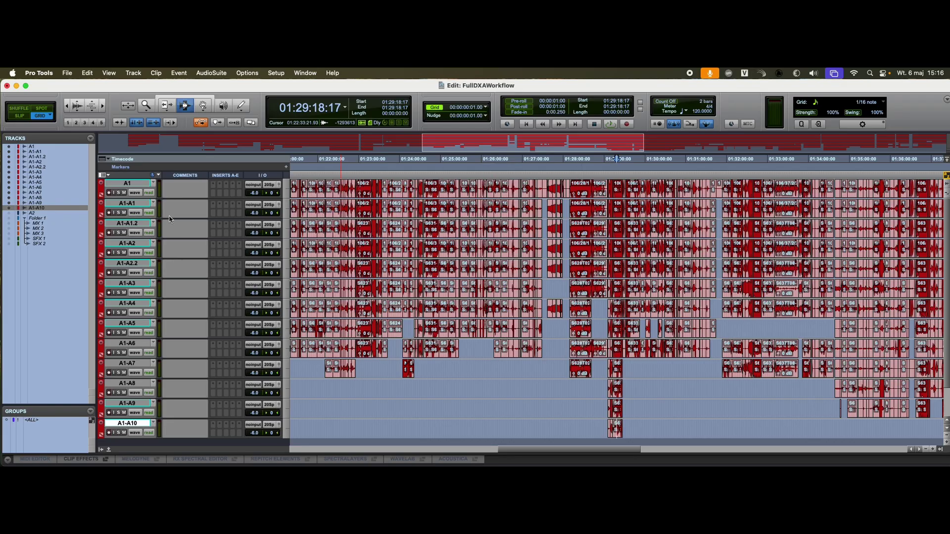
click(393, 206)
key(super+bracketright)
key(super+bracketright)
key(super+bracketright)
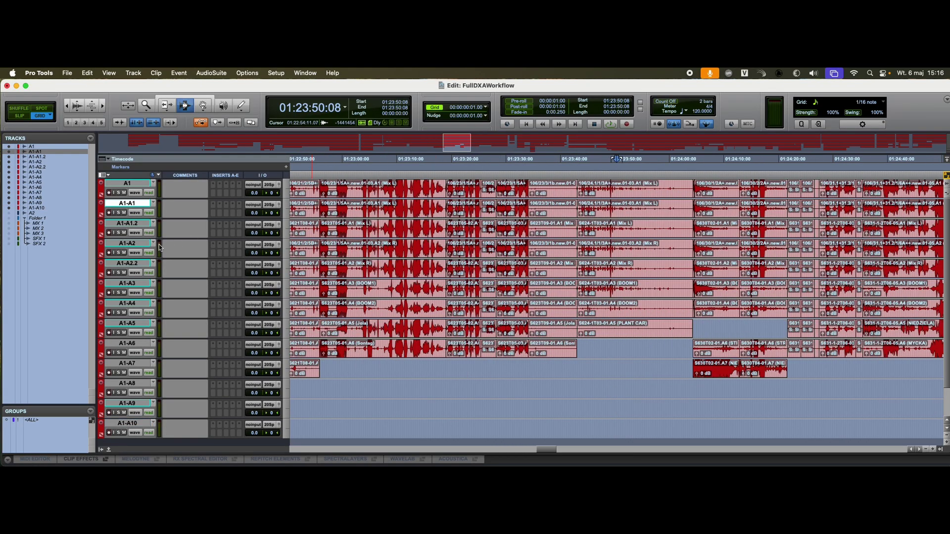
click(134, 265)
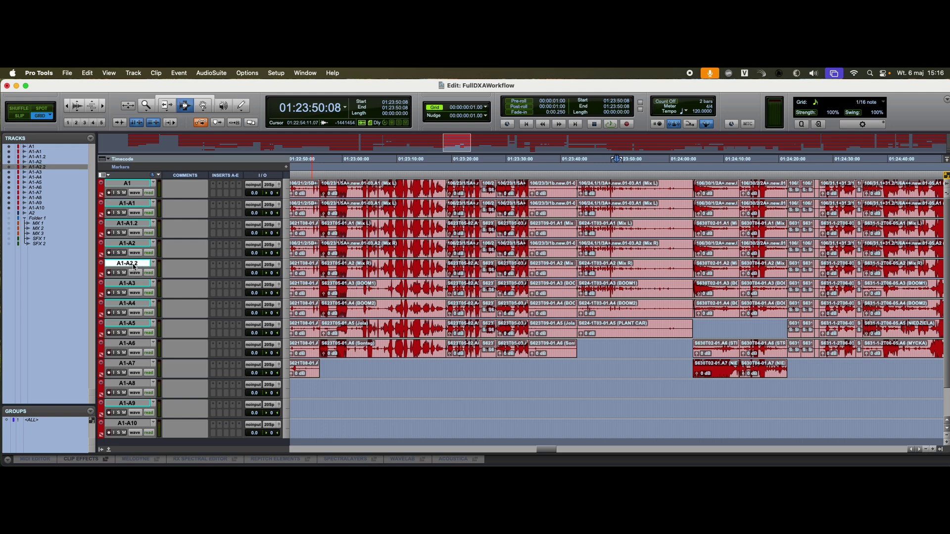
shift+click(129, 184)
right_click(129, 182)
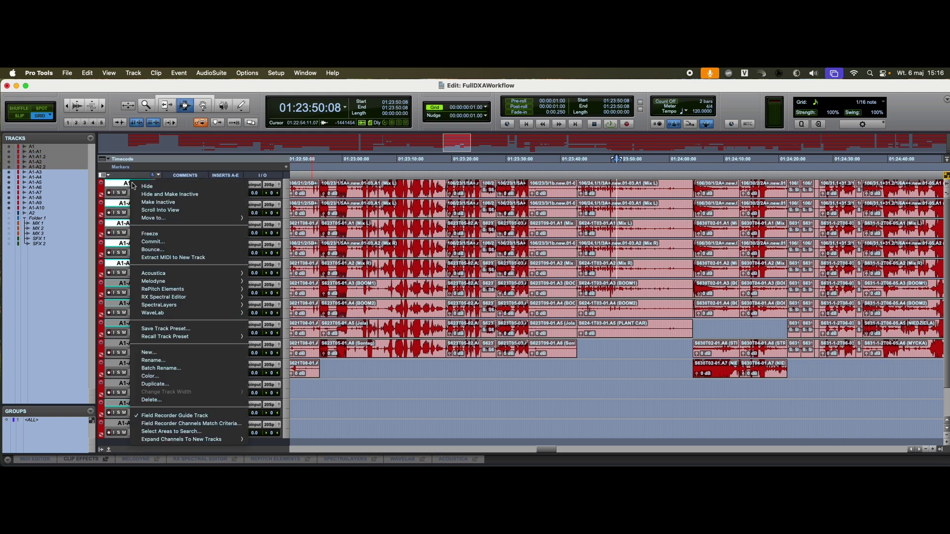
click(167, 195)
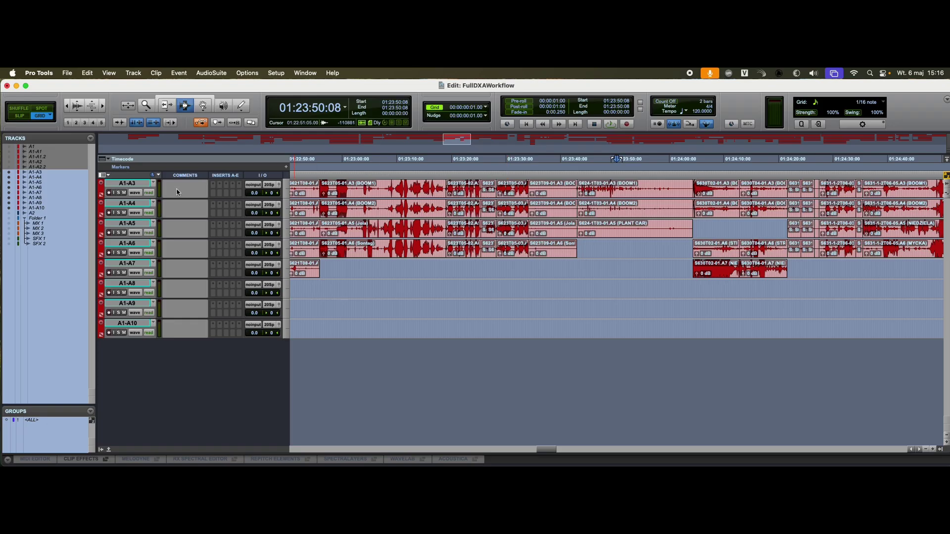
Step: Colour the boom tracks A1-A3 and A1-A4 lime green
click(126, 184)
shift+click(126, 204)
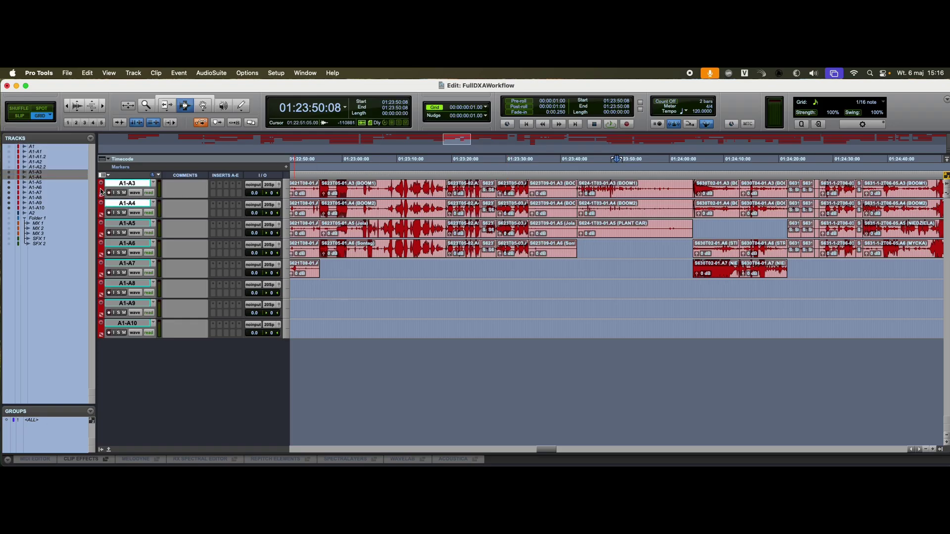
double_click(102, 193)
click(297, 208)
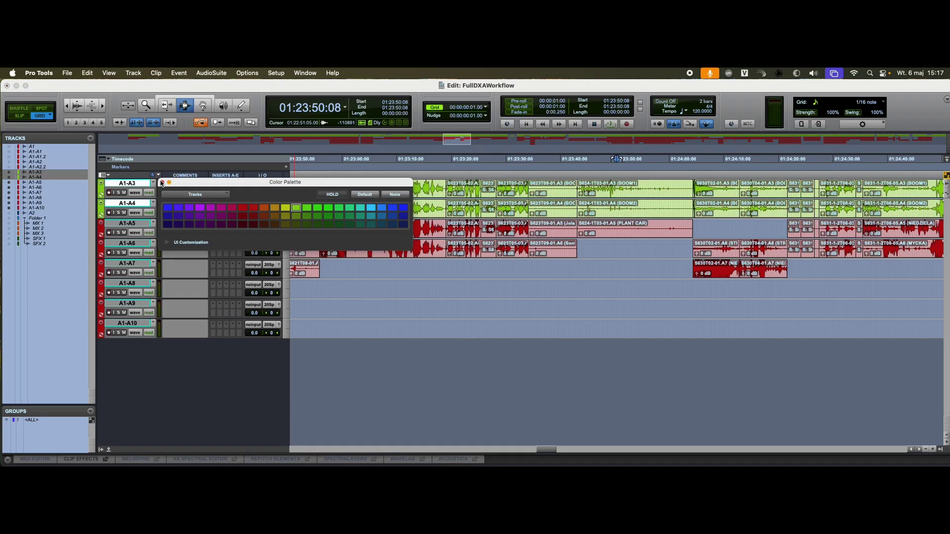
click(162, 182)
Step: Colour the tracks A1-A5 through A1-A10 brown
click(129, 224)
shift+click(138, 325)
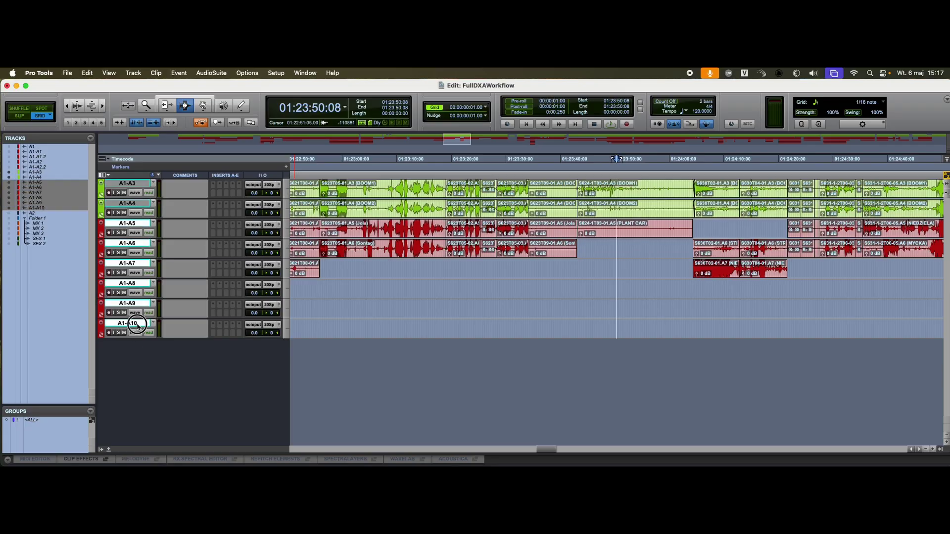
double_click(99, 233)
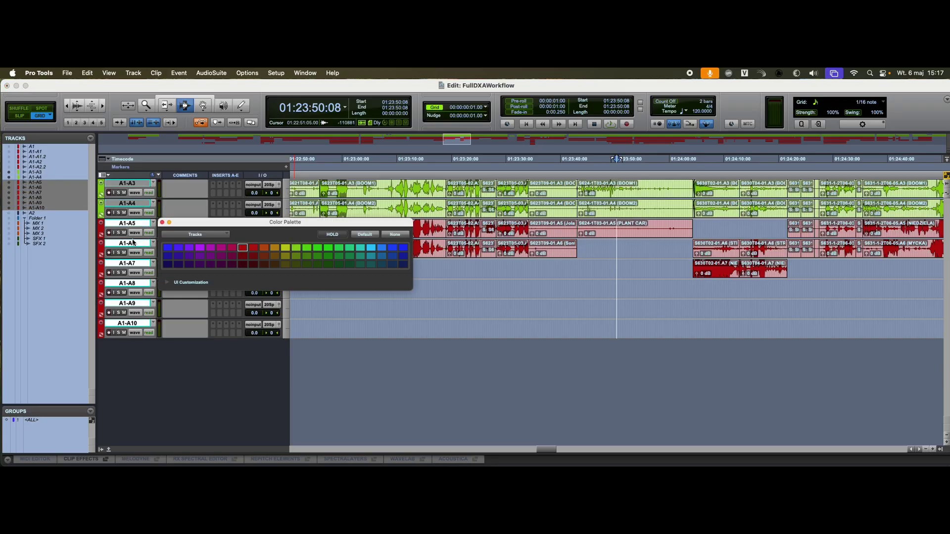
click(162, 222)
Step: Label the boom tracks in their comments, with B1 for A1-A3 and B2 for A1-A4
click(178, 193)
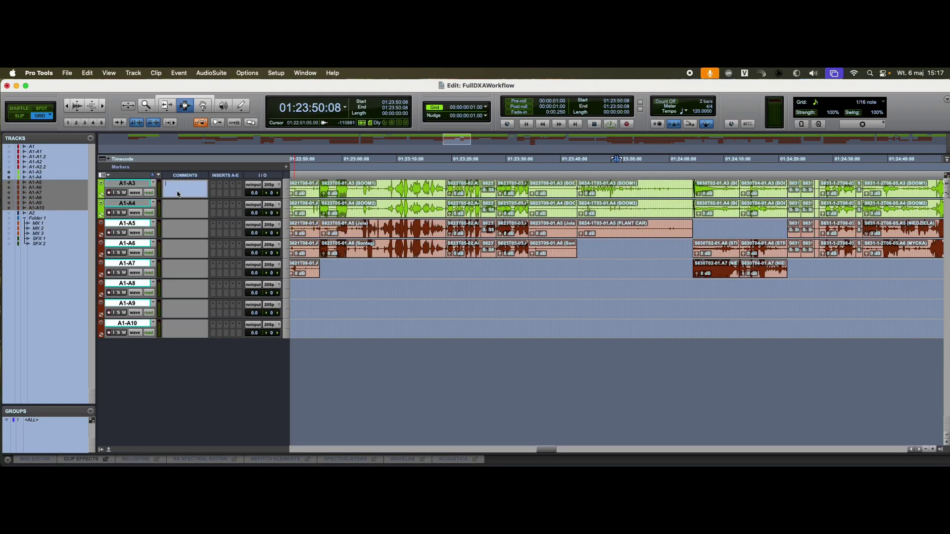
text(B)
click(174, 212)
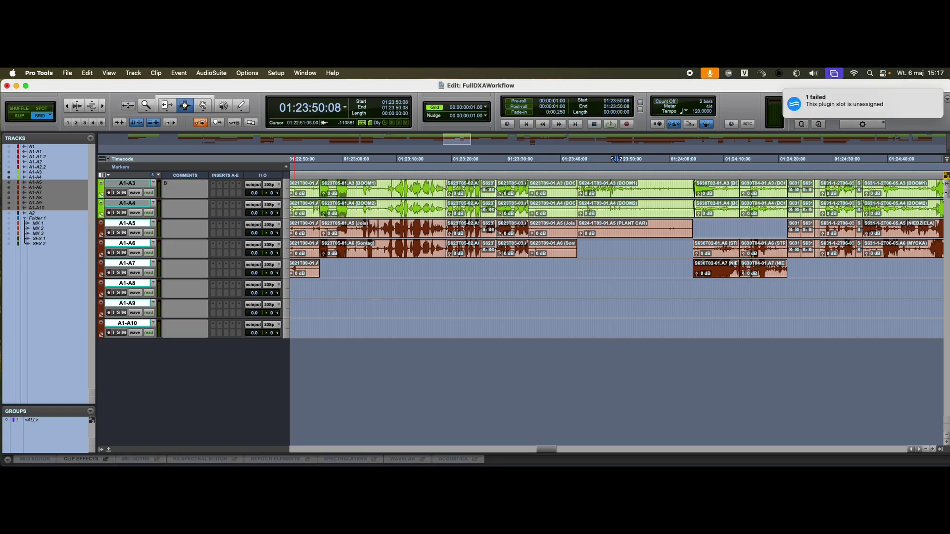
text(B2)
key(Return)
click(177, 186)
text(1)
key(Return)
Step: Label the tracks A1-A5, A1-A6 and A1-A7 in their comments as L1, L2 and L3
click(177, 230)
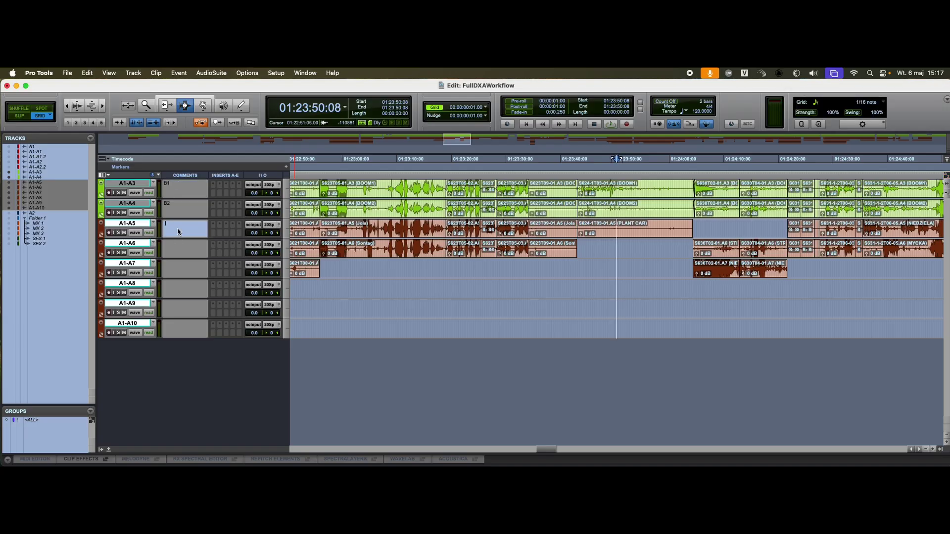
text(L1)
key(Return)
click(174, 247)
text(L2)
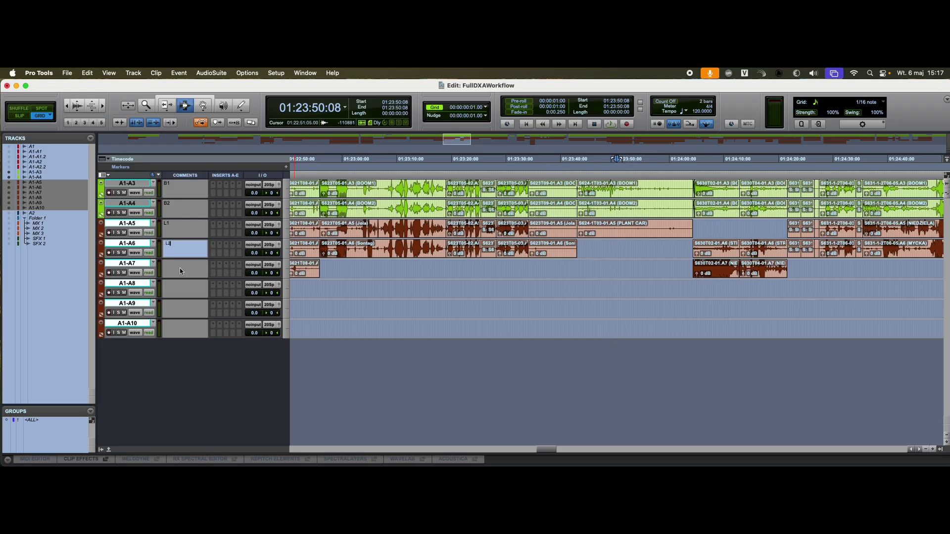
key(Return)
click(180, 269)
text(L3)
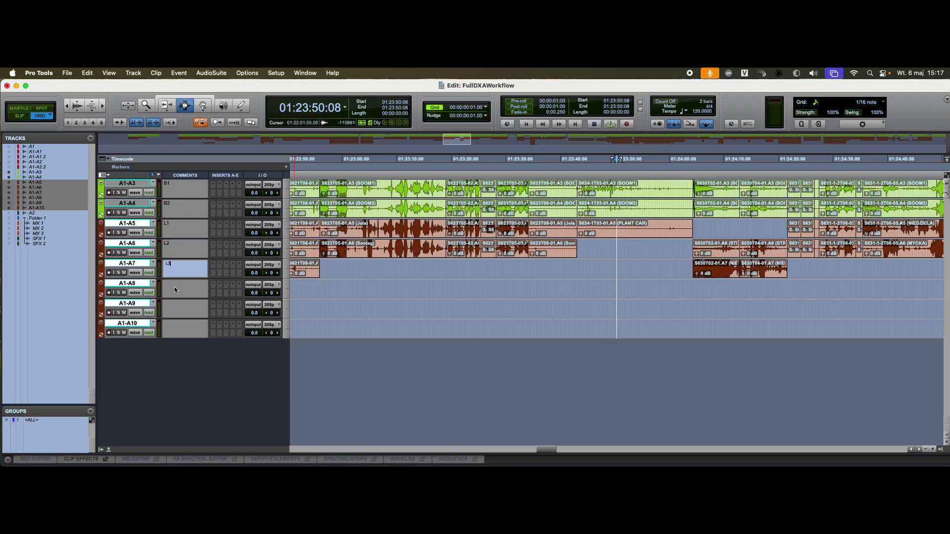
key(Return)
Step: Label the tracks A1-A8, A1-A9 and A1-A10 in their comments as L4, L5 and L6
click(175, 286)
text(L)
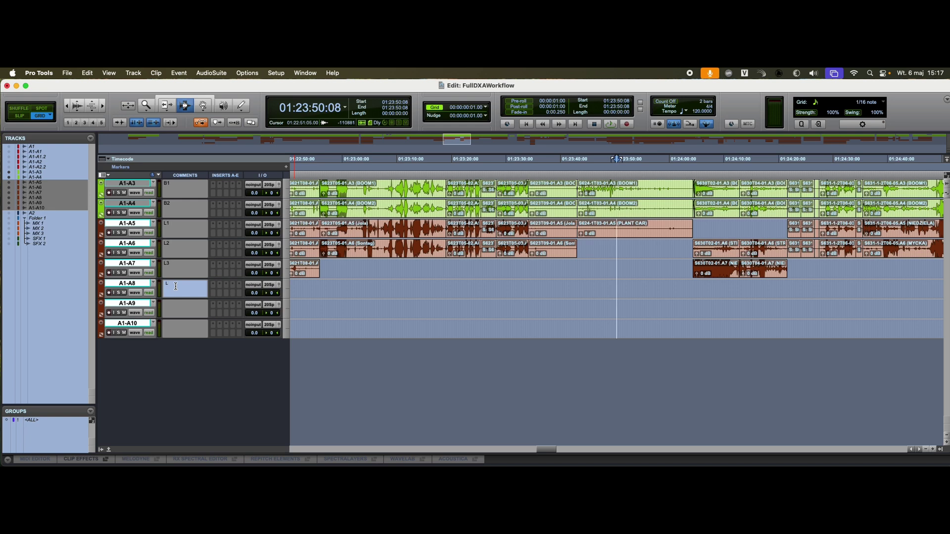
text(4)
key(Return)
click(176, 306)
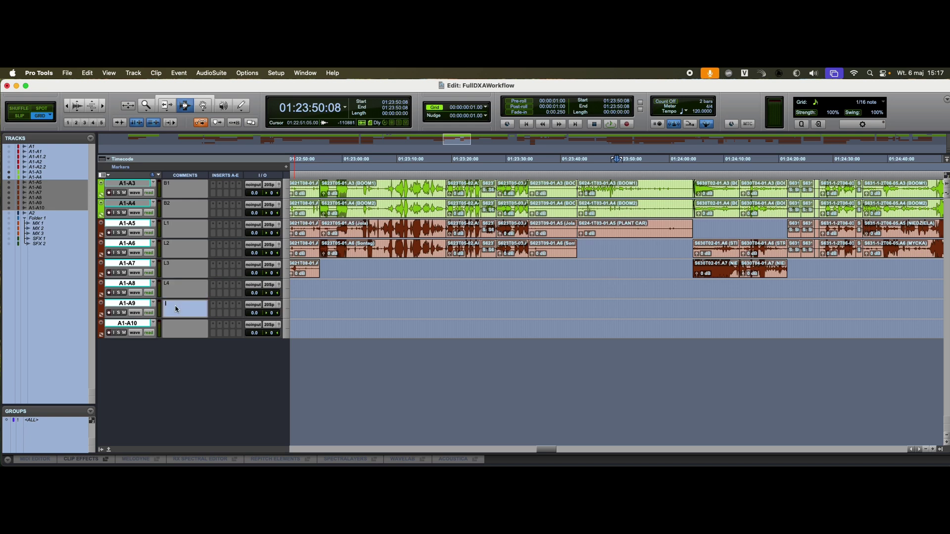
text(L5)
key(Return)
click(177, 327)
text(L6)
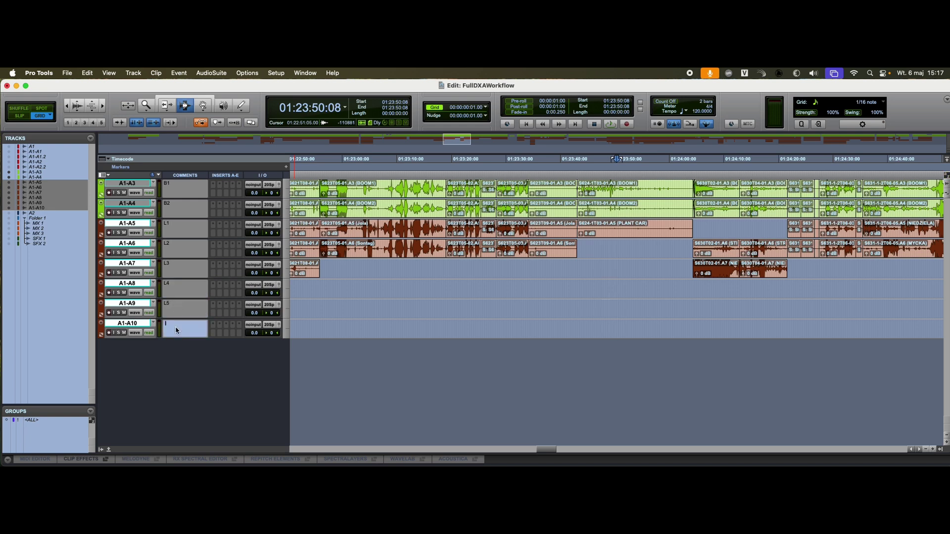
key(Return)
Step: Examine the clip layout of the boom and L tracks over the whole timeline and in detail around 01:29:29
key(super+bracketleft)
key(super+bracketleft)
click(558, 288)
key(super+bracketleft)
key(super+bracketleft)
key(super+bracketleft)
key(super+bracketleft)
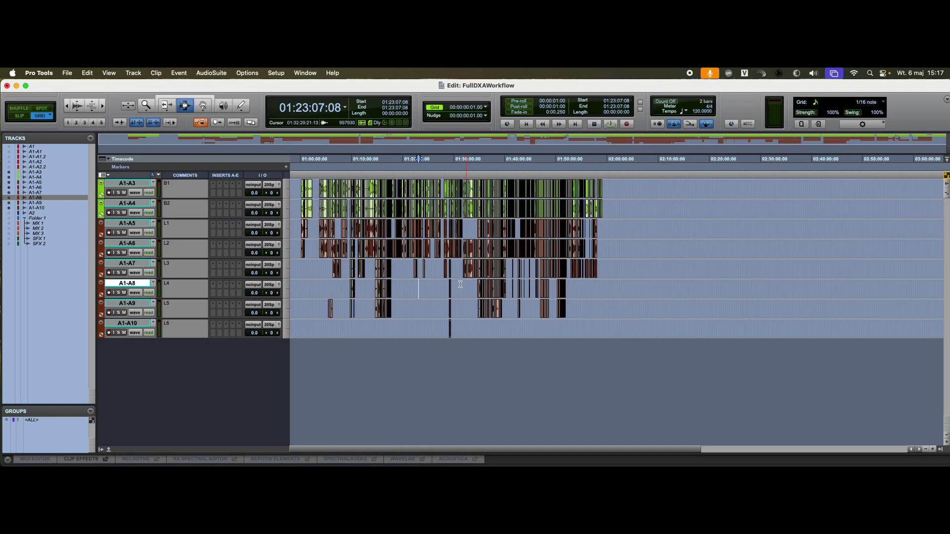
click(466, 294)
key(super+bracketright)
key(super+bracketright)
key(super+bracketright)
key(super+bracketright)
key(super+bracketright)
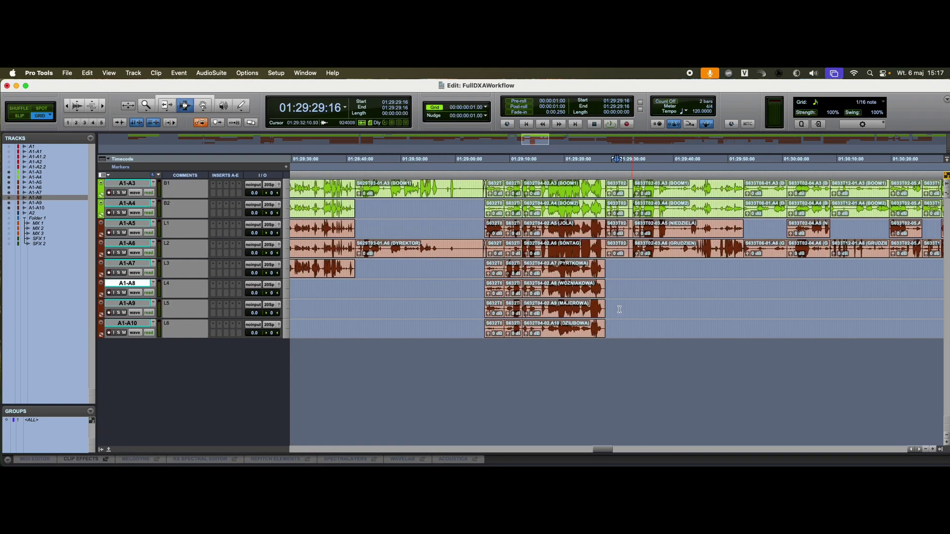
key(super+bracketleft)
key(super+bracketleft)
key(super+bracketleft)
key(super+bracketleft)
key(super+bracketleft)
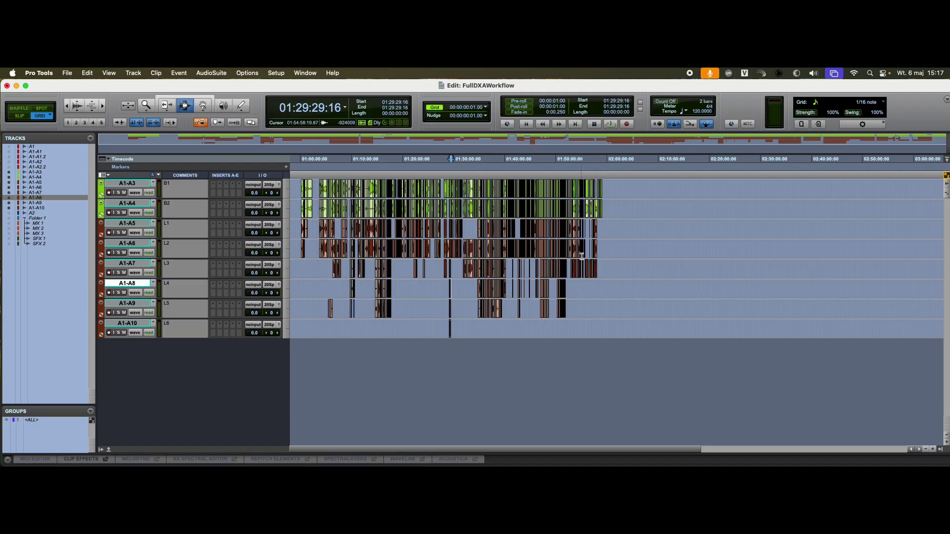
key(super+shift+5)
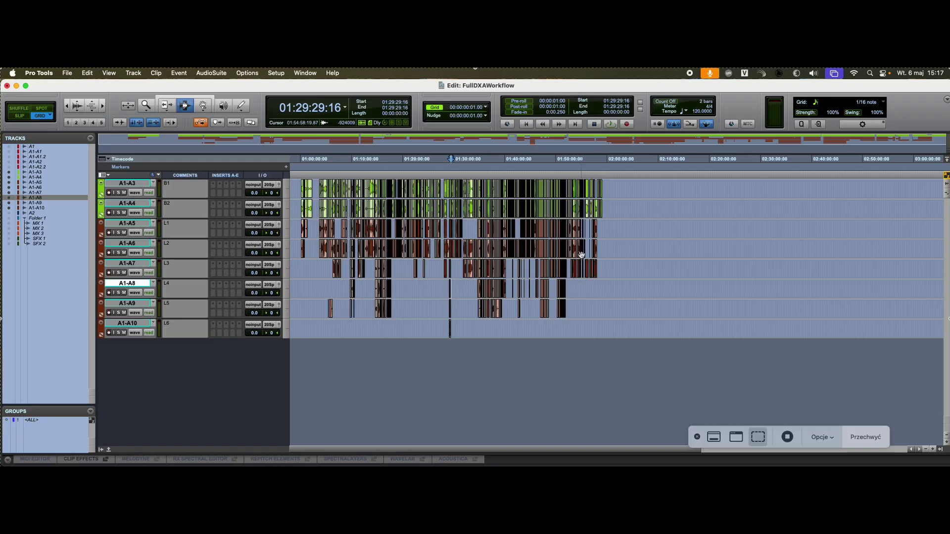
click(788, 437)
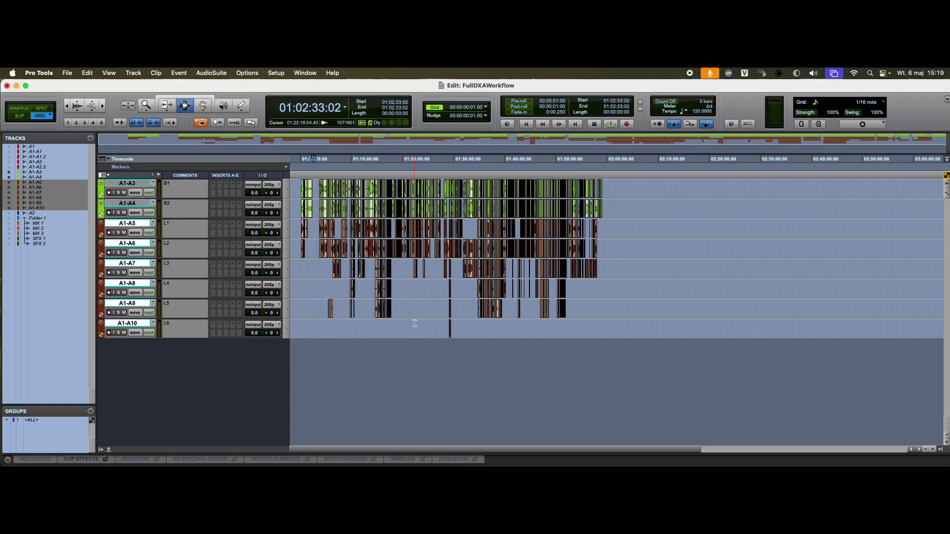
Step: Select all clips on tracks A1-A5 through A1-A10 and set up their export as an AAF with embedded audio
click(415, 323)
drag(295, 222, 610, 335)
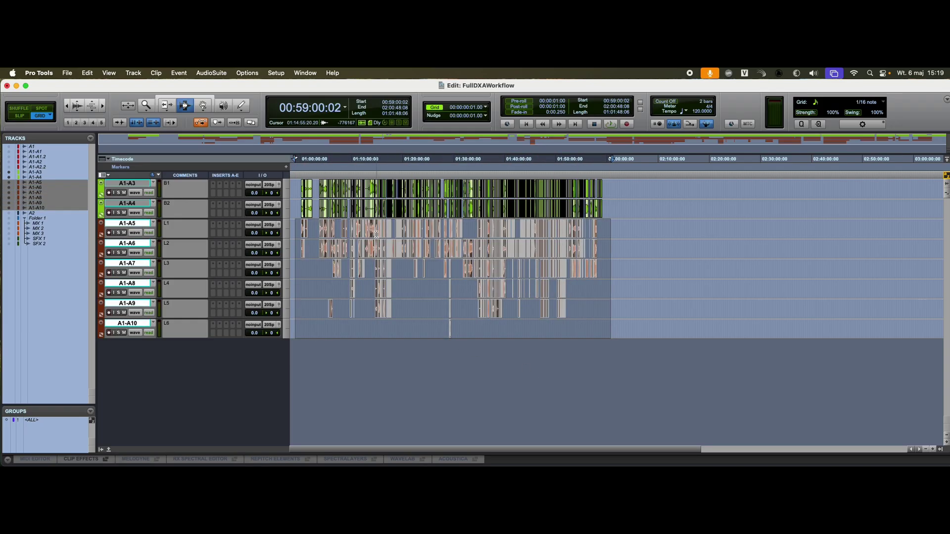
click(67, 73)
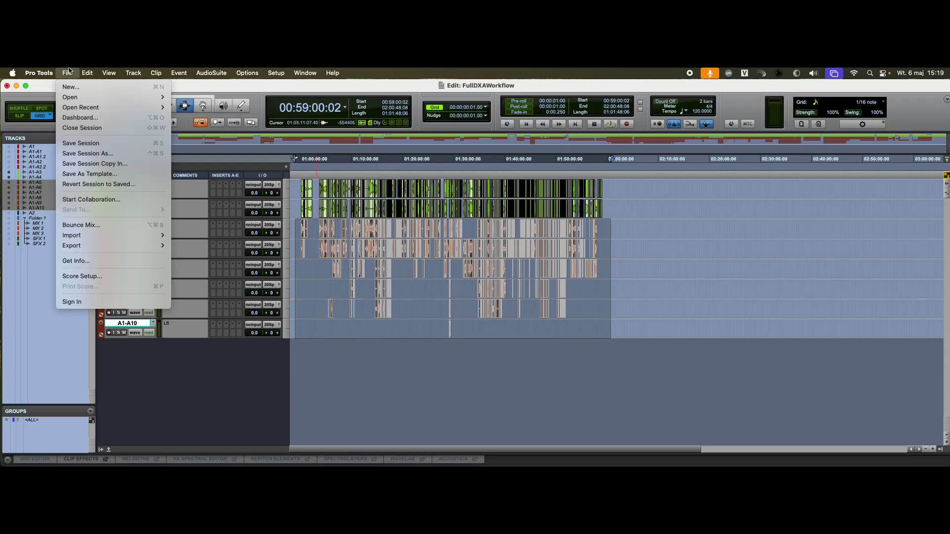
mouse_move(89, 246)
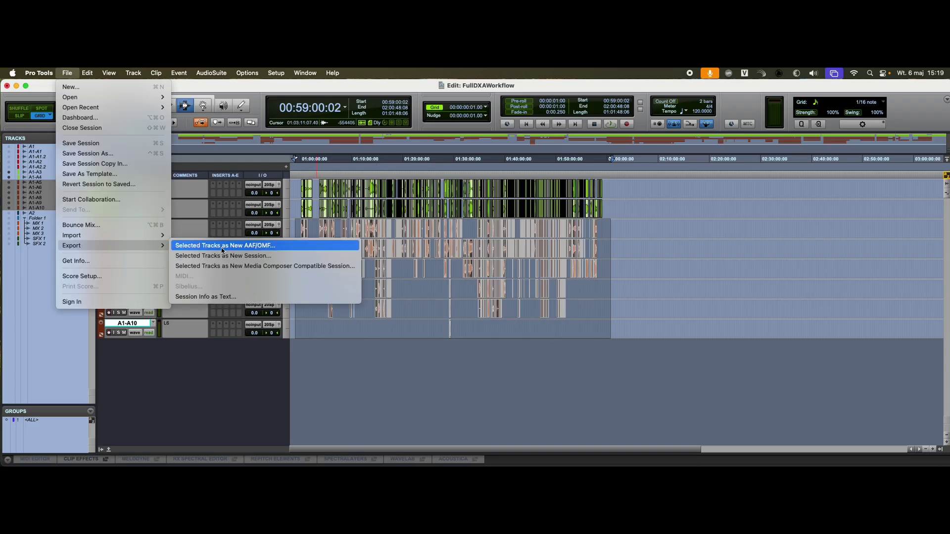
click(267, 250)
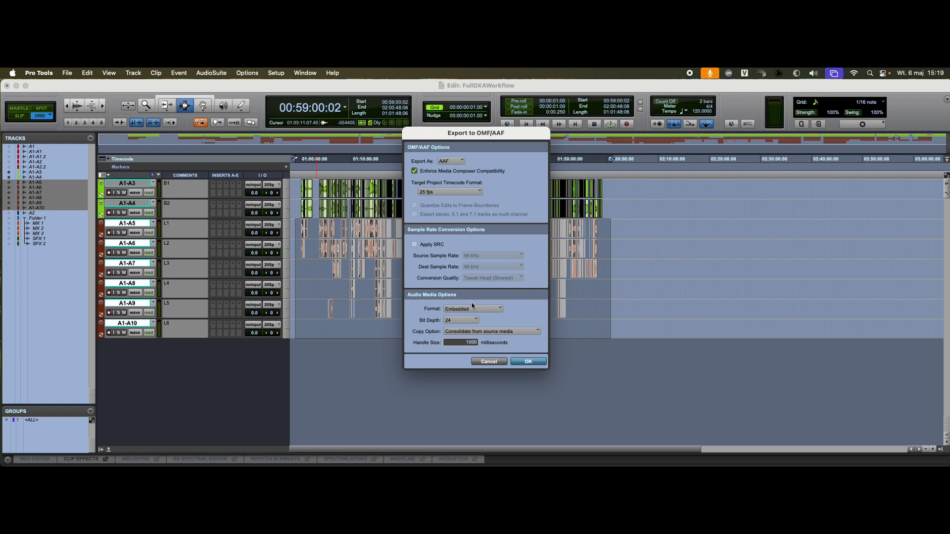
click(468, 309)
click(470, 309)
click(529, 361)
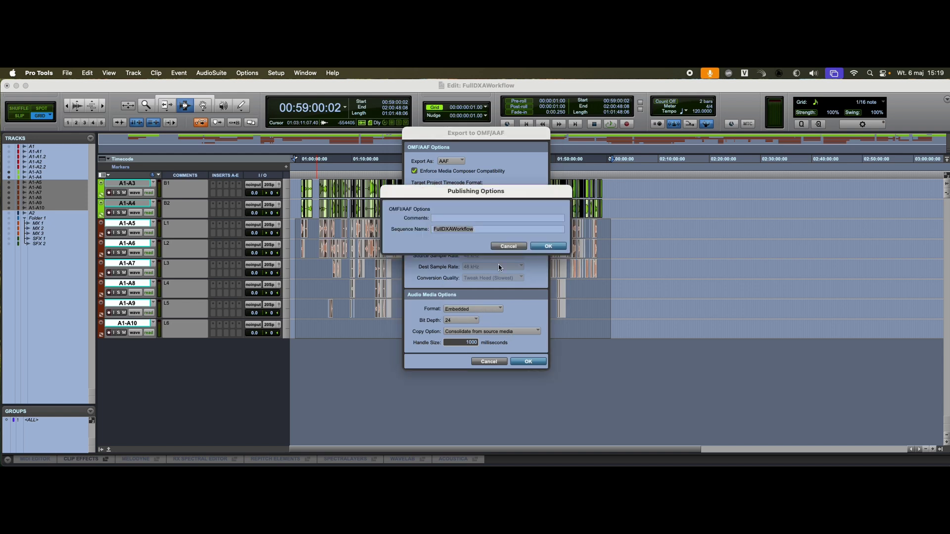
Step: Name the exported sequence FullDXAWorkflow1 and save the AAF as FullDXAWorkflow1 in the DXAWorkflows folder
click(490, 229)
text(1)
click(549, 246)
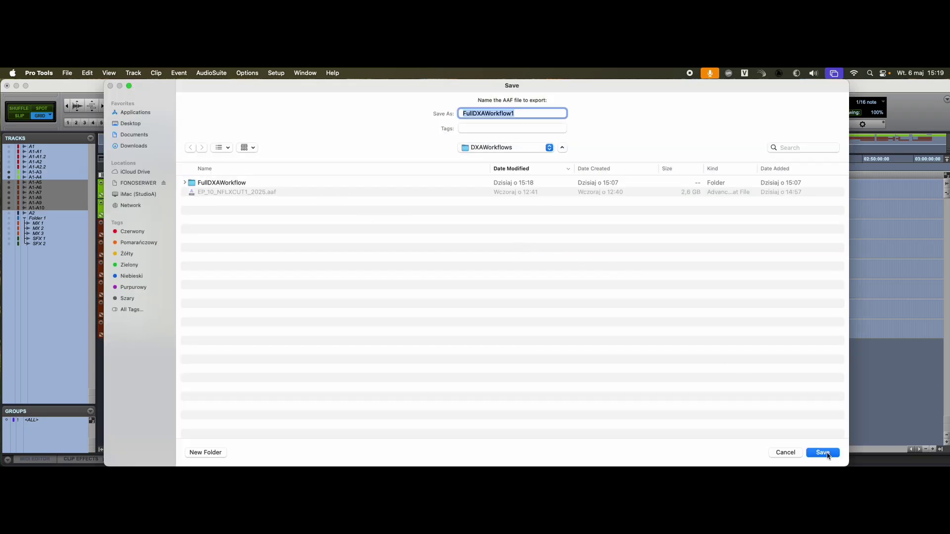
click(823, 452)
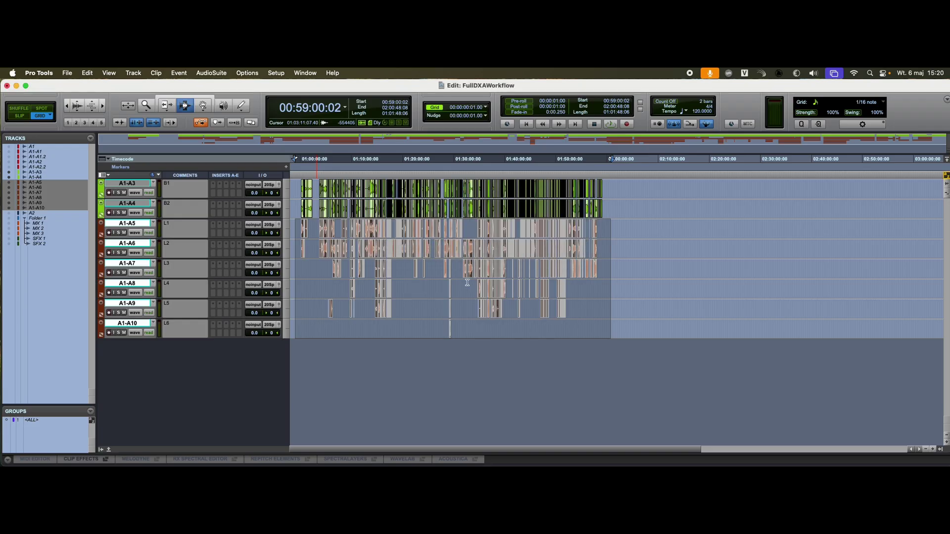
Step: Switch to DX Assist and load FullDXAWorkflow1.aaf from the DXAWorkflows folder
key(super+Tab)
key(super+Tab)
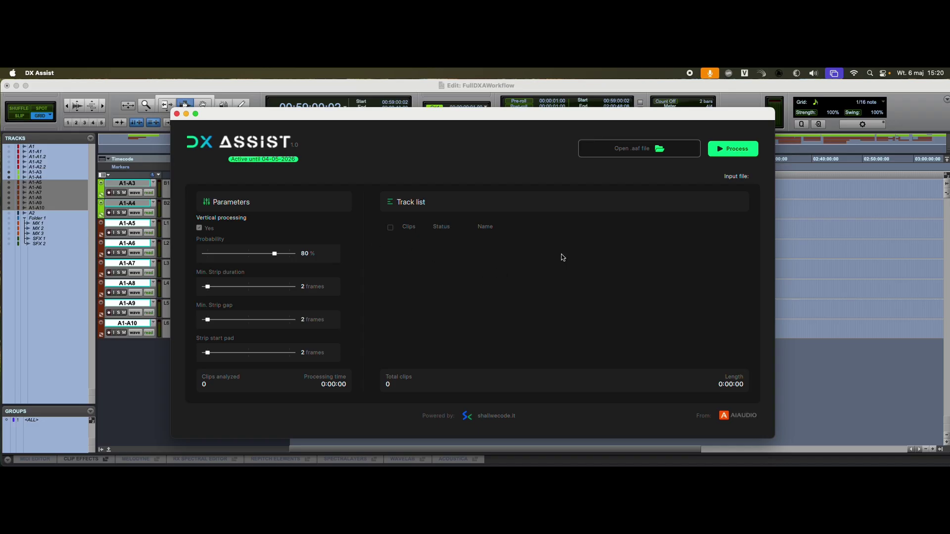
click(641, 154)
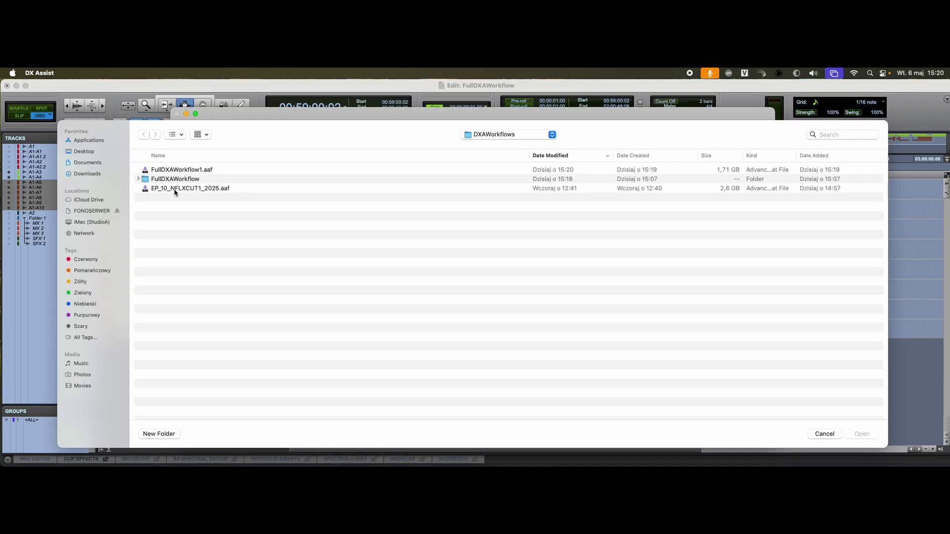
double_click(204, 170)
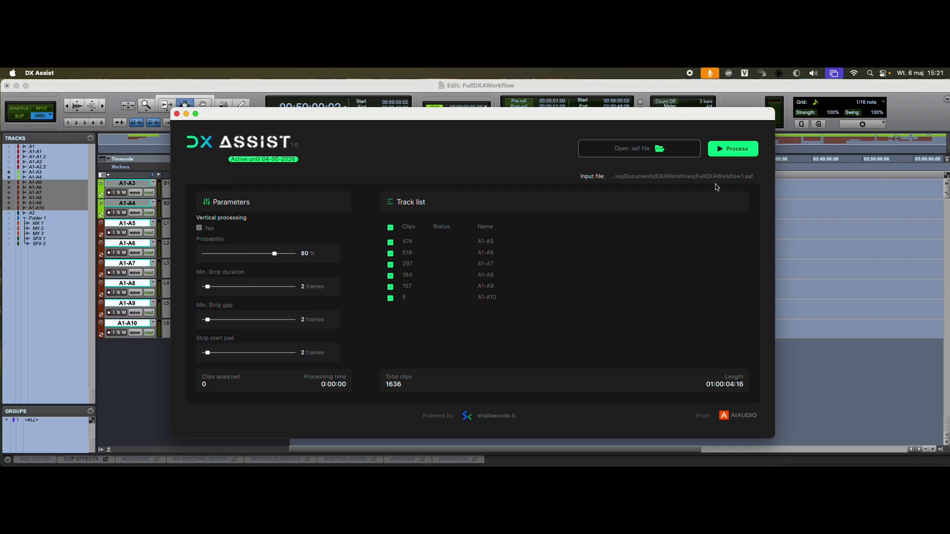
Step: Process all listed tracks and save the output as FullDXAWorkflow1_DXA.aaf in the DXAWorkflows folder
click(733, 149)
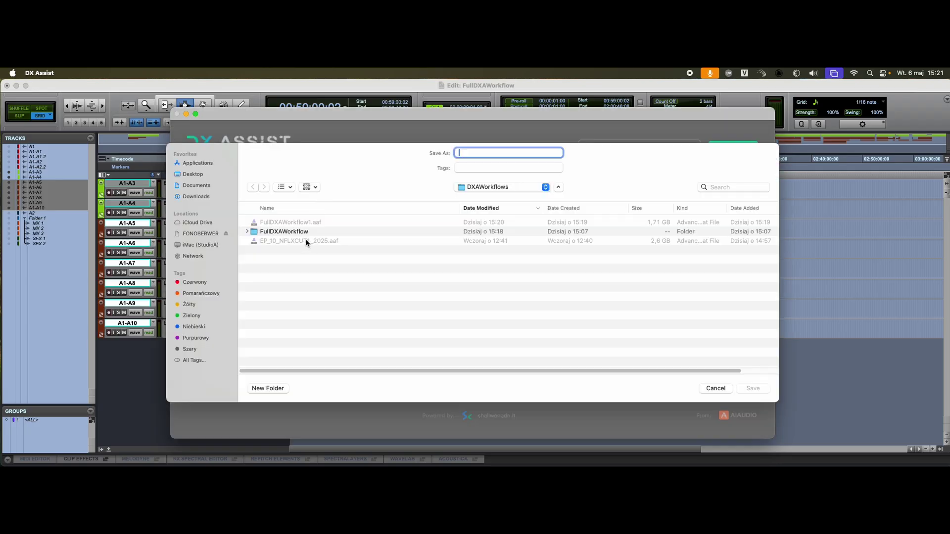
click(314, 223)
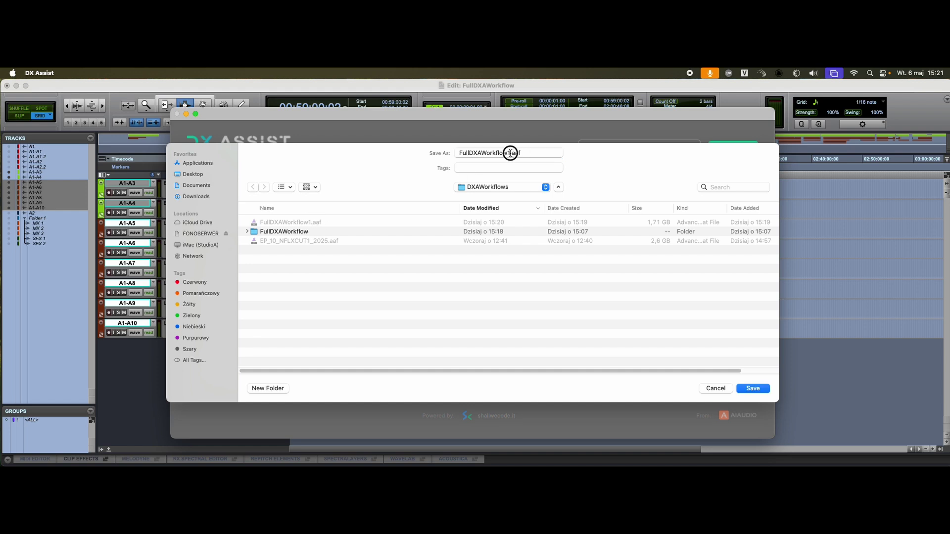
click(510, 153)
text(_D)
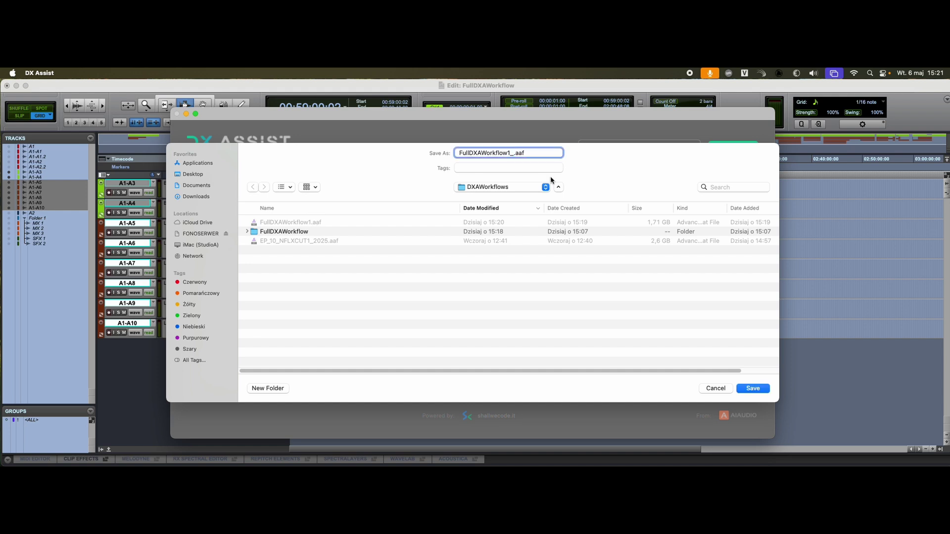
text(XA)
key(Return)
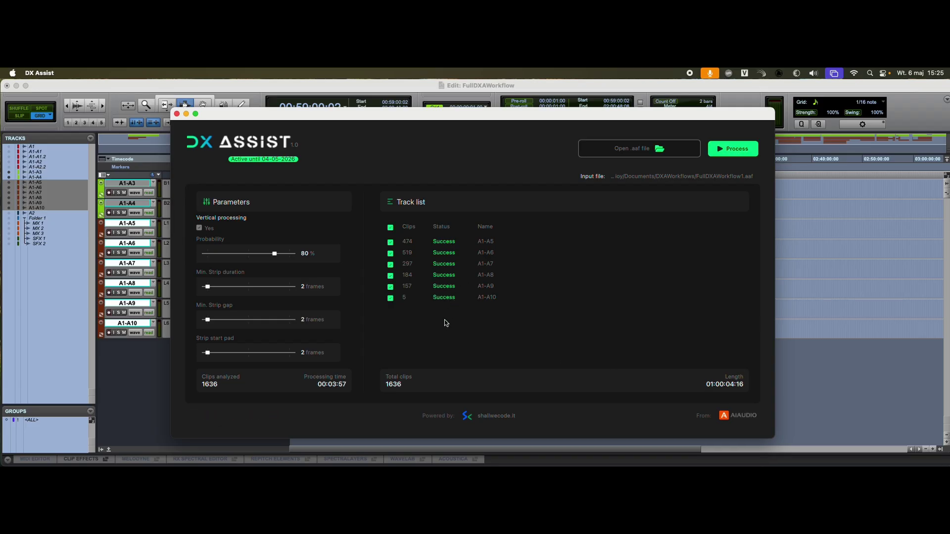
Step: Switch back to Pro Tools and duplicate the tracks A1-A5 through A1-A10
key(super+Tab)
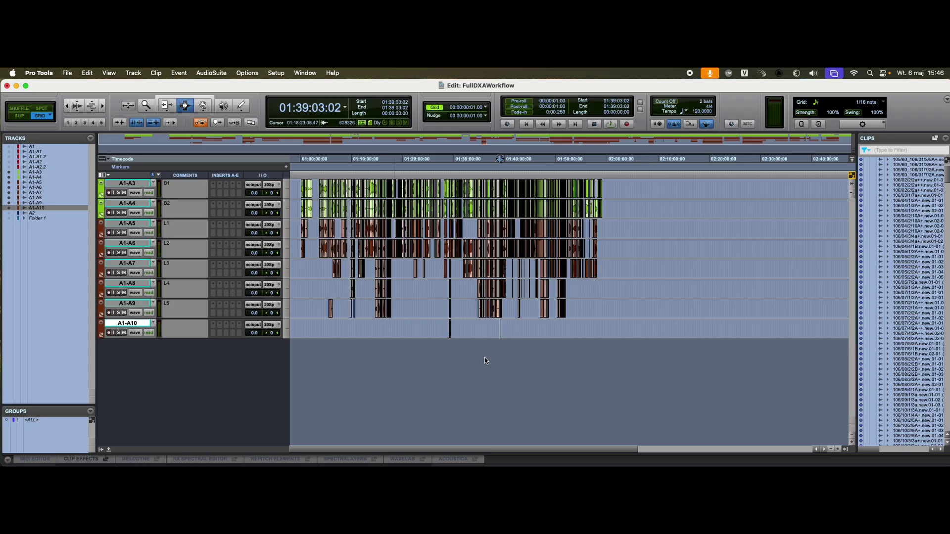
shift+click(132, 225)
right_click(132, 225)
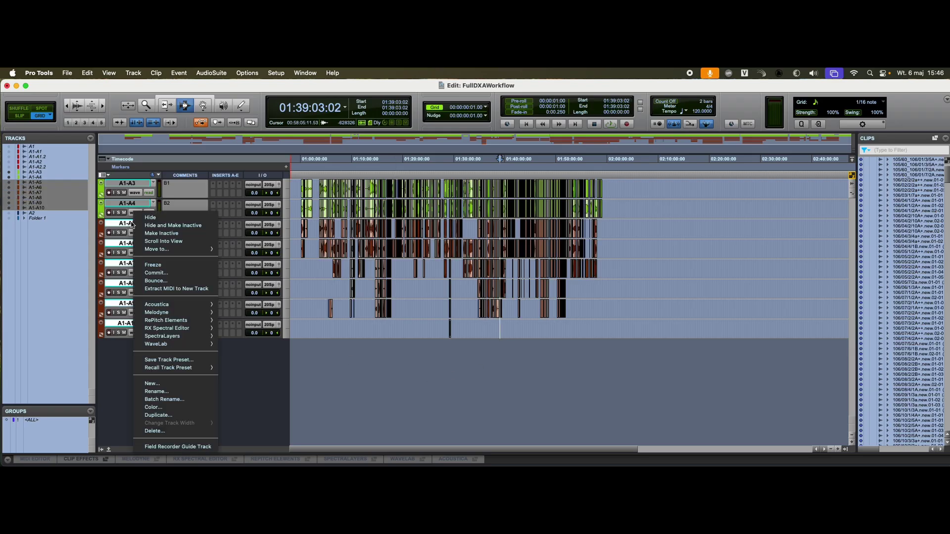
click(172, 414)
key(Return)
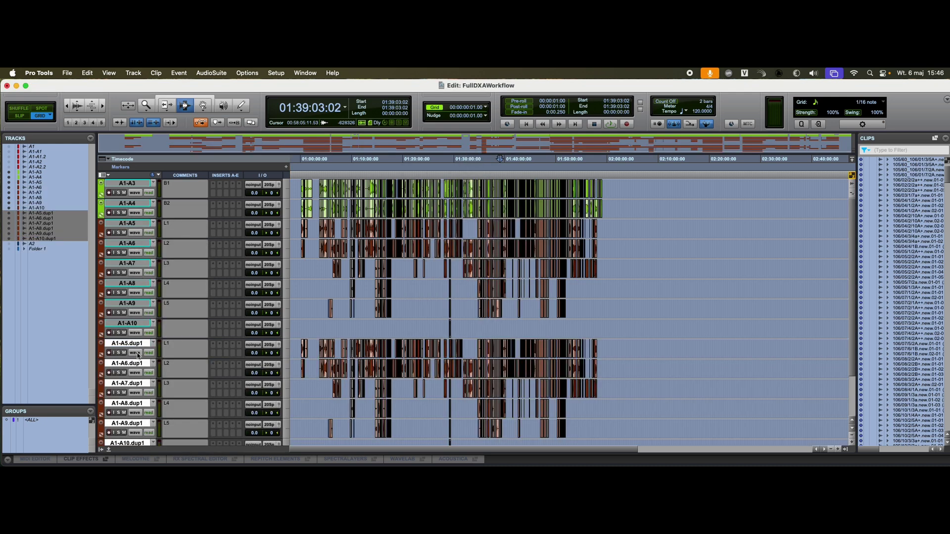
Step: Move the duplicated tracks into a new basic folder named BackupAAF, and hide the folder and make it inactive
right_click(137, 344)
mouse_move(195, 249)
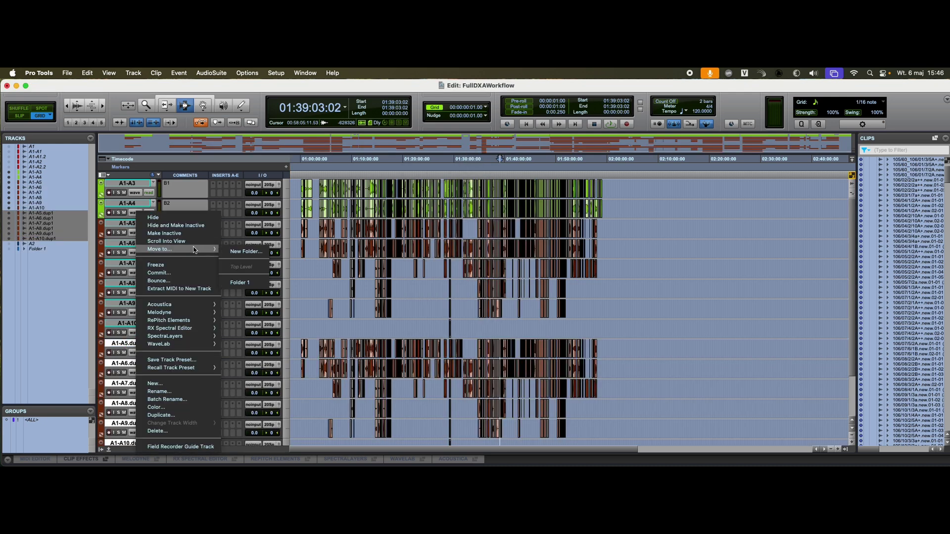
click(230, 249)
text(Back)
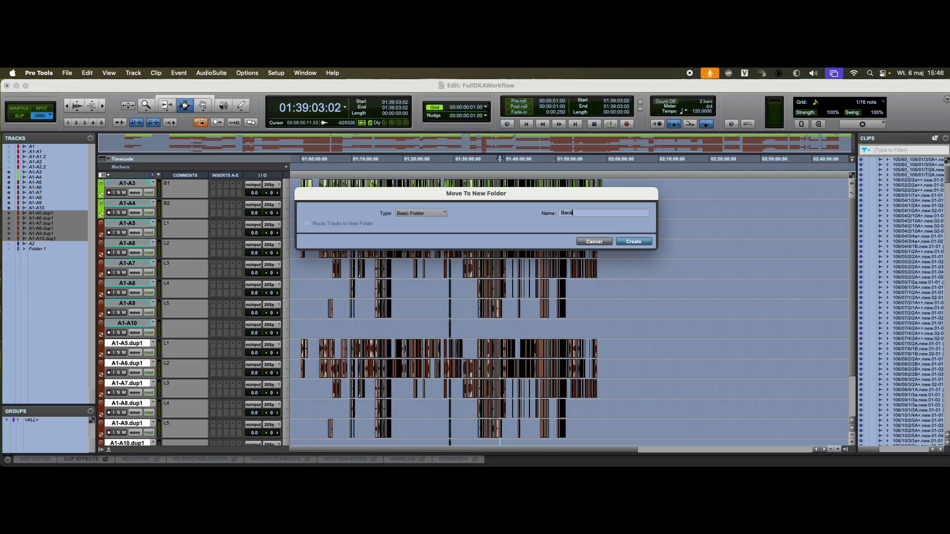
text(upAAF)
key(Return)
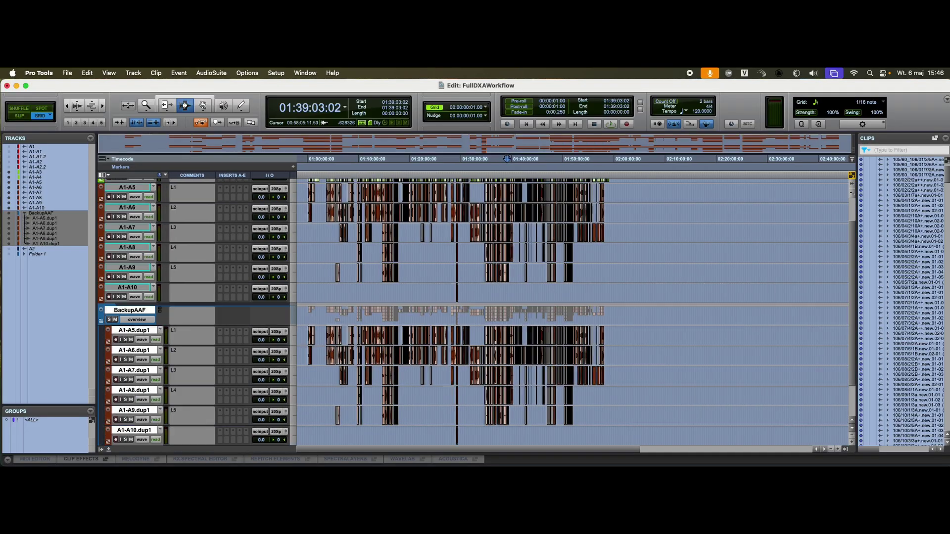
right_click(129, 310)
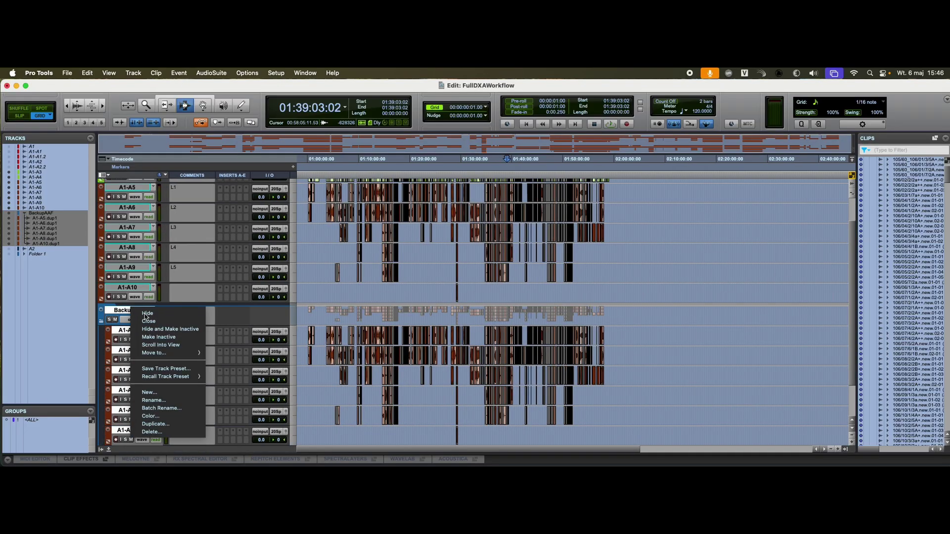
click(167, 328)
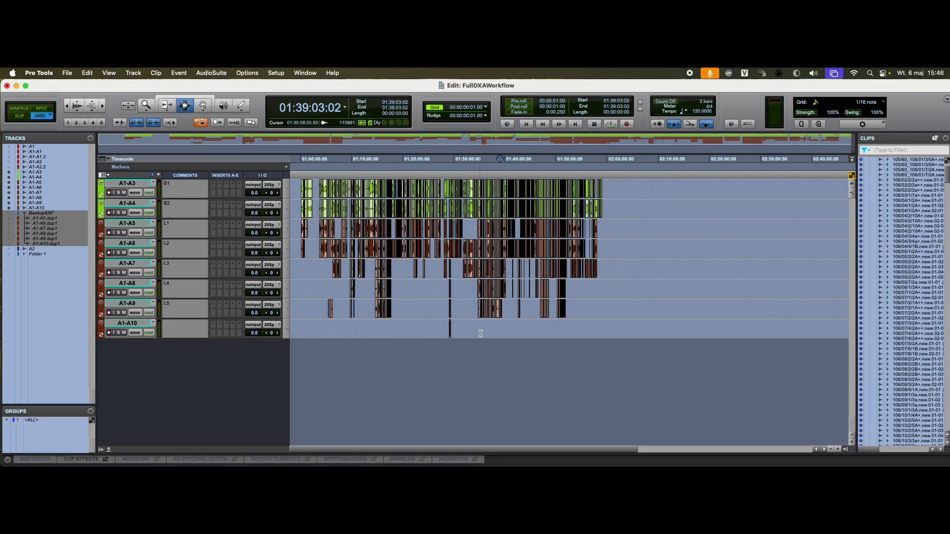
Step: Import the session data of FullDXAWorkflow1_DXA.aaf from the DXAWorkflows folder, with all six source tracks as new tracks
click(142, 324)
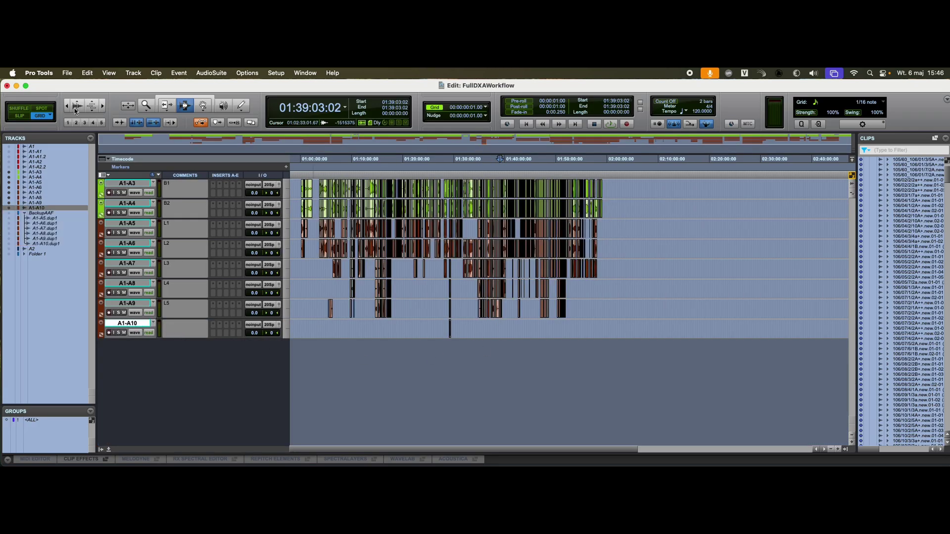
click(67, 73)
mouse_move(114, 236)
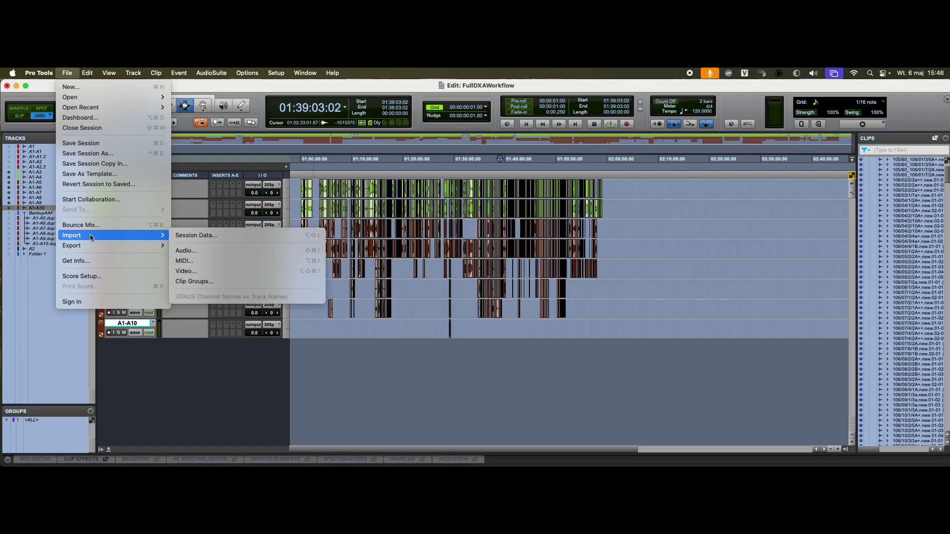
click(187, 236)
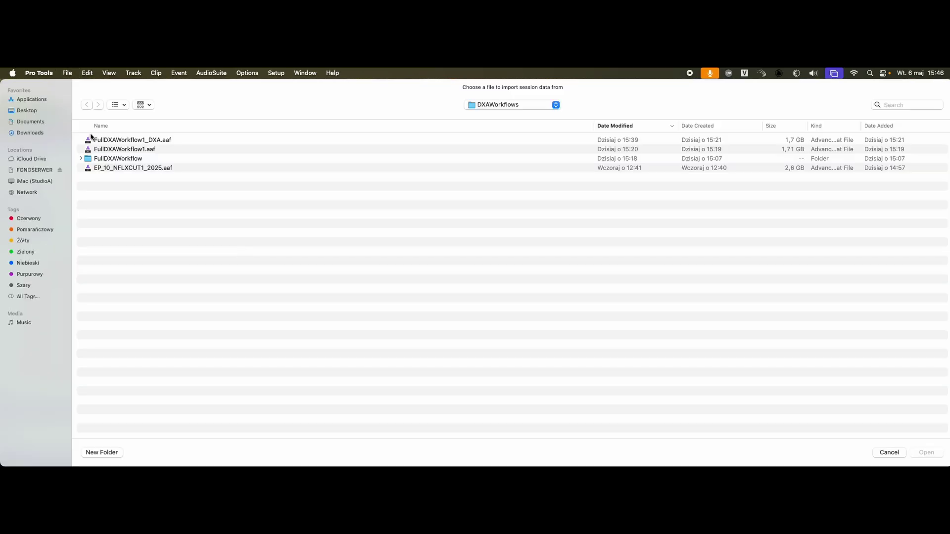
double_click(141, 140)
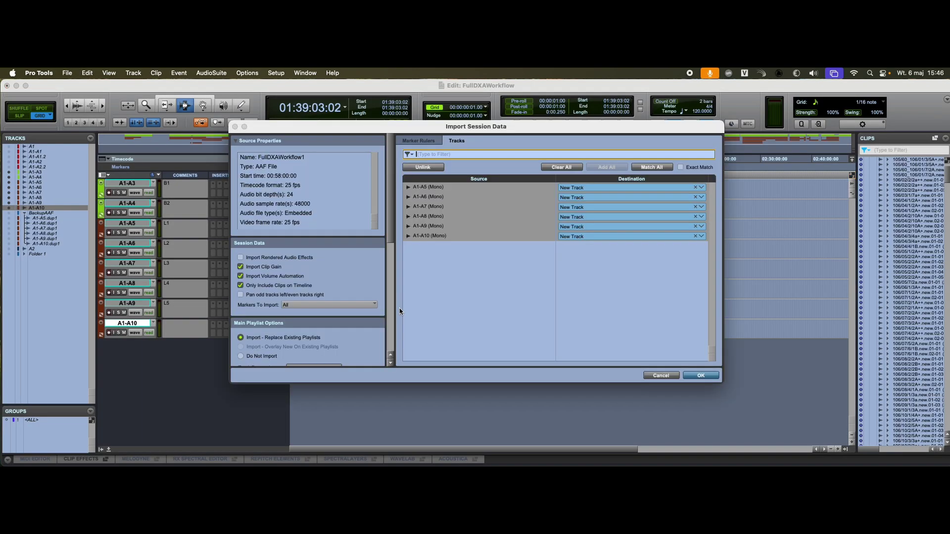
click(710, 375)
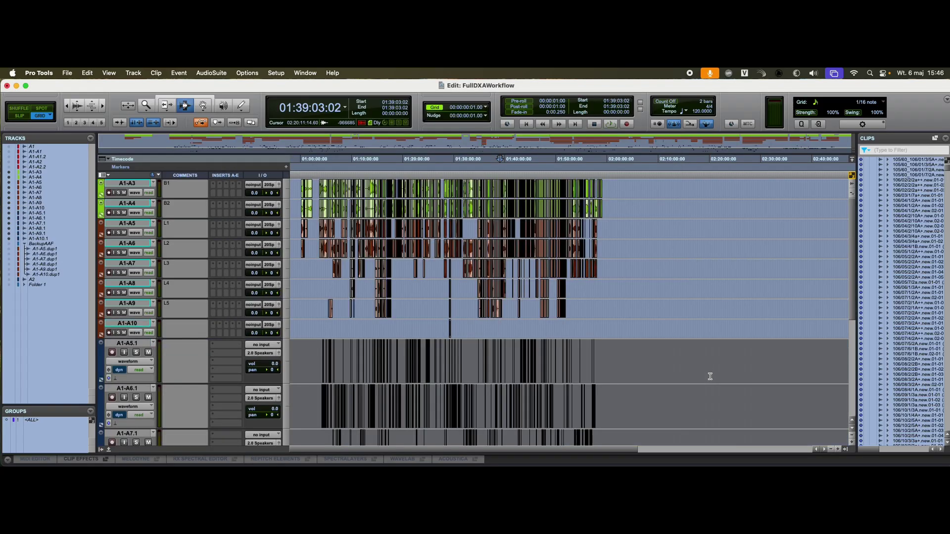
Step: Reduce the height of the imported tracks A1-A5.1 through A1-A10.1 to match the compact tracks above them
scroll(356, 369, down, 5)
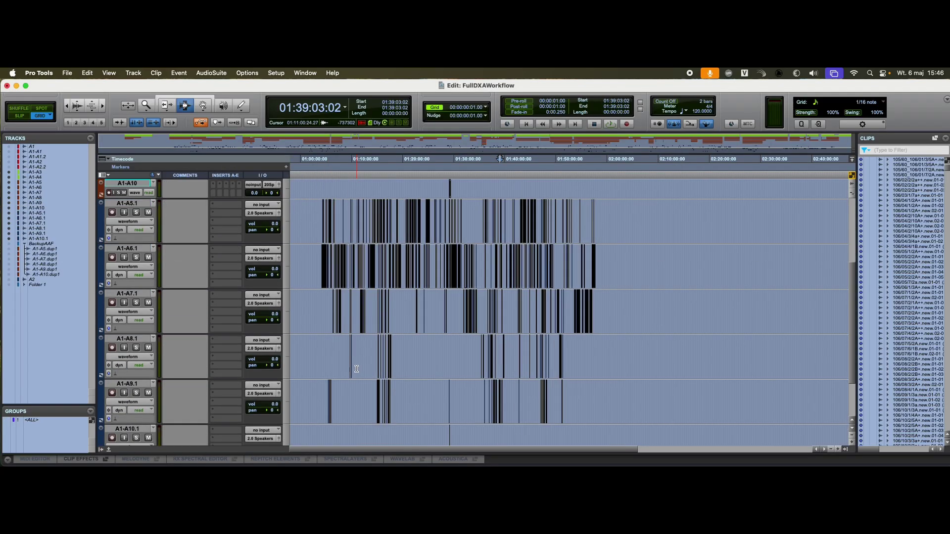
scroll(322, 327, up, 3)
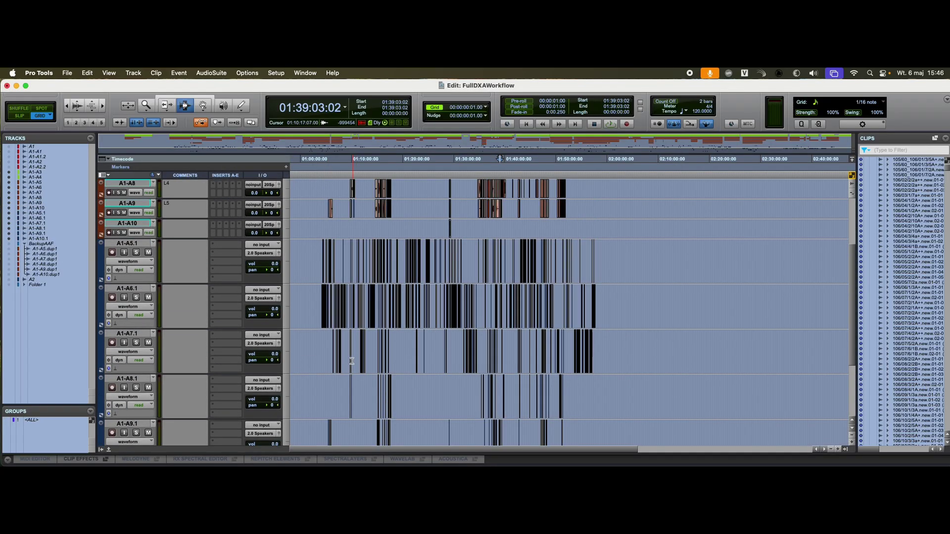
click(290, 266)
scroll(334, 331, up, 3)
Step: Compare the imported clips on A1-A5.1 and A1-A6.1 with the original lavalier waveforms on A1-A5 and A1-A6
click(330, 327)
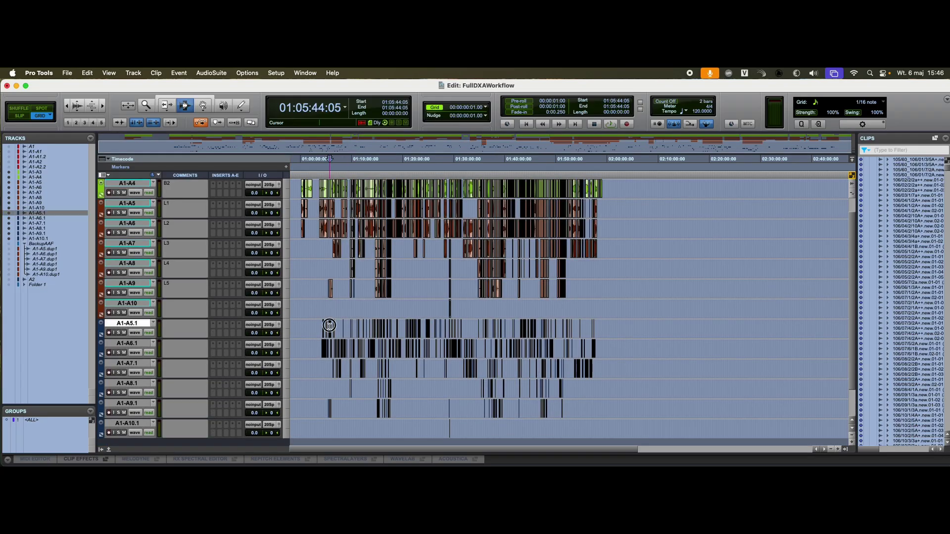
key(t)
key(t)
key(t)
key(t)
click(492, 329)
key(t)
key(t)
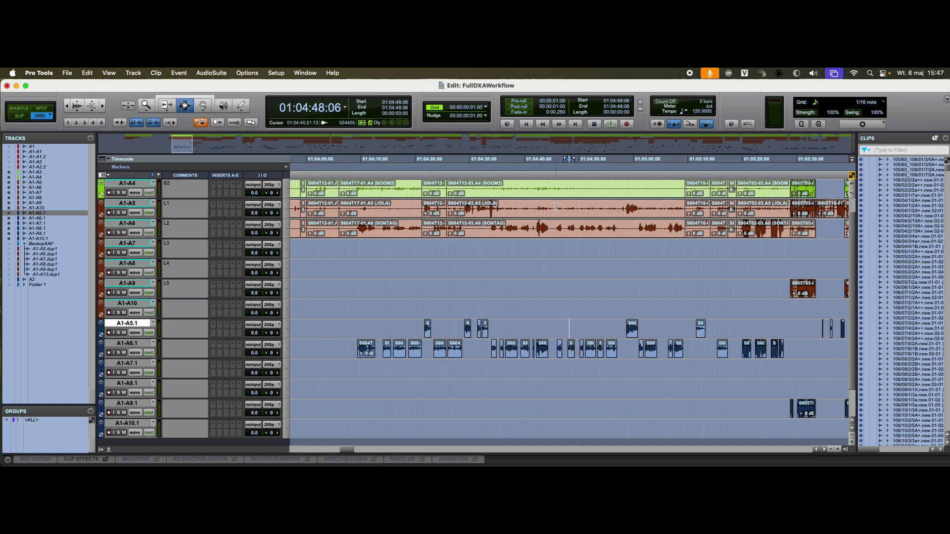
click(465, 326)
scroll(465, 326, up, 2)
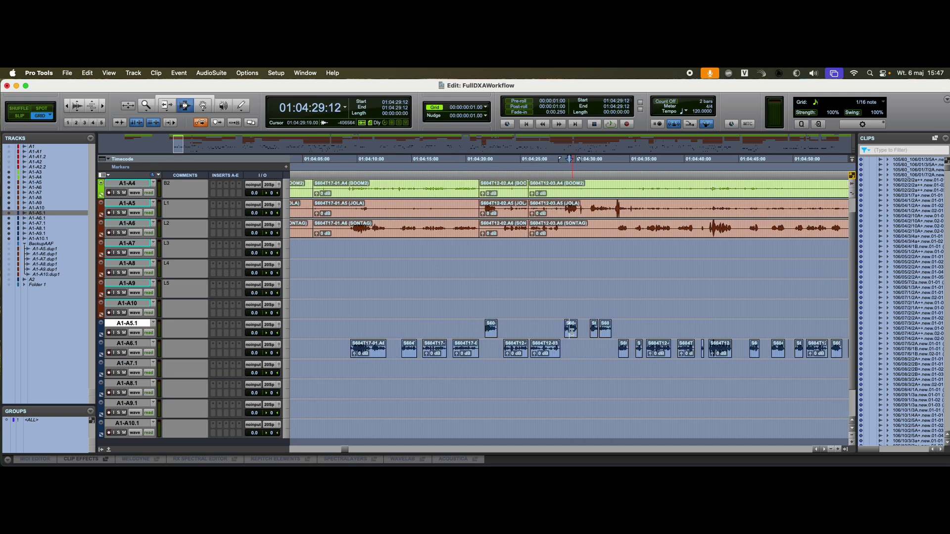
drag(561, 328, 714, 353)
key(r)
click(733, 228)
key(t)
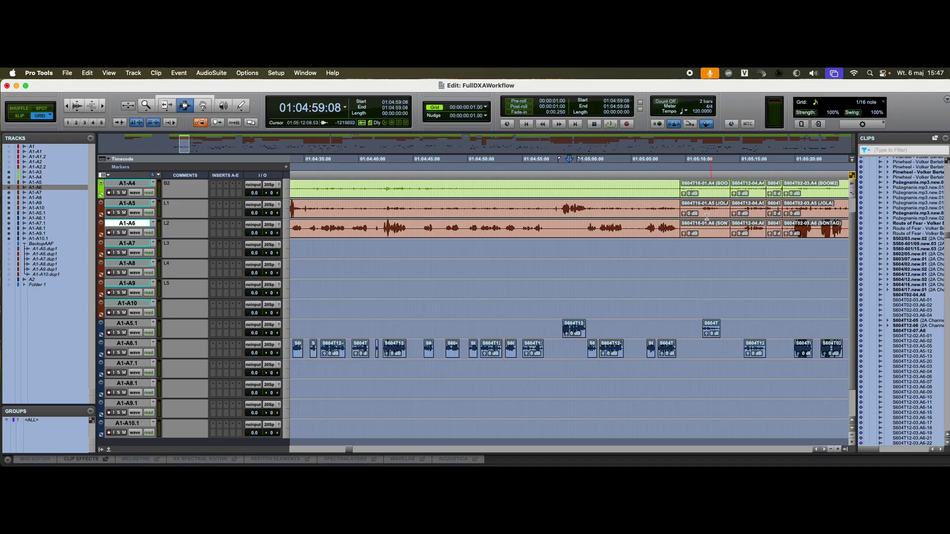
Step: Examine the imported dialogue clips on A1-A6.1 up close around 01:04:56, ending with the whole session in view
click(587, 349)
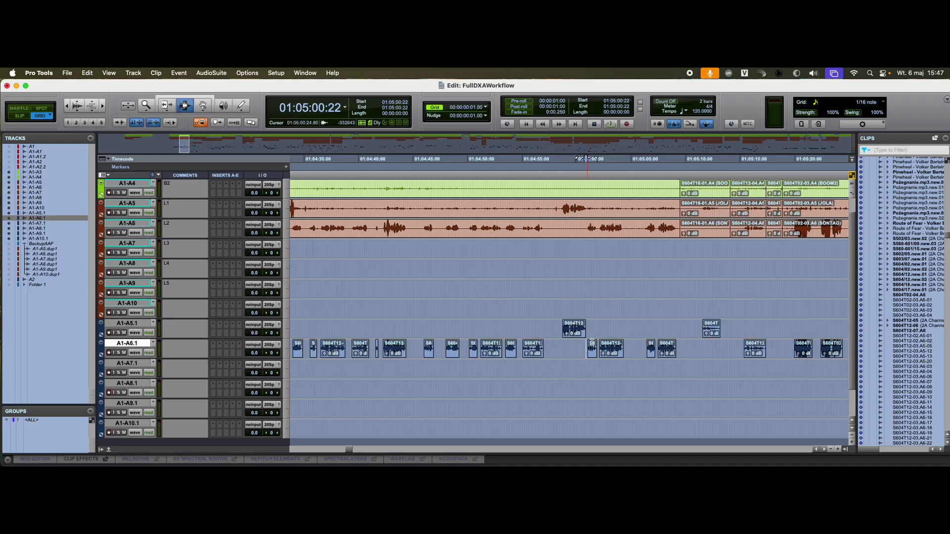
drag(598, 352, 671, 348)
click(660, 348)
click(540, 346)
key(t)
key(t)
key(ctrl+Up)
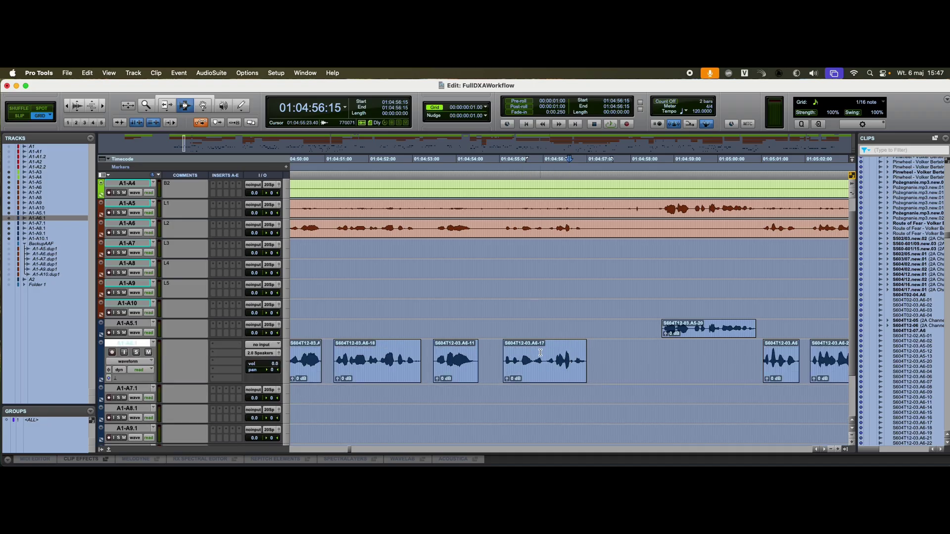
key(ctrl+Down)
scroll(559, 362, down, 4)
scroll(559, 362, down, 15)
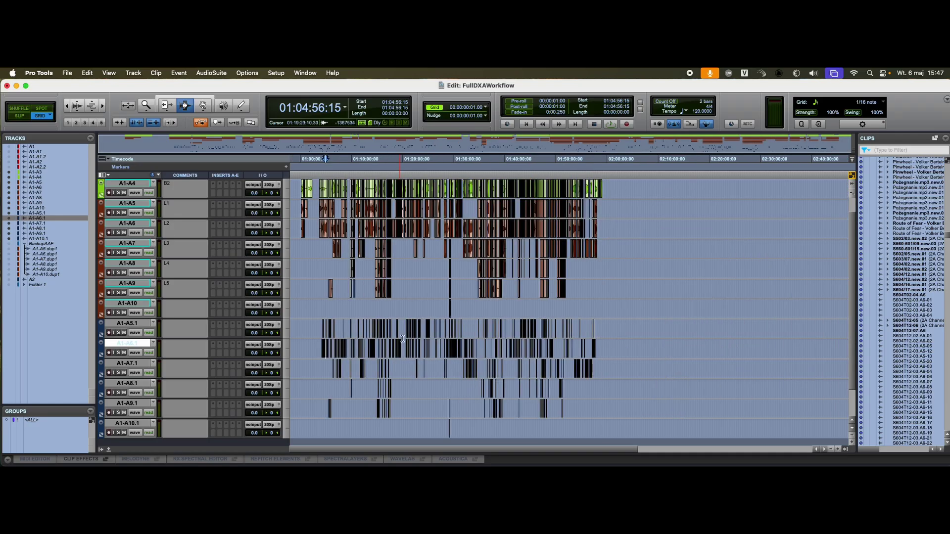
Step: Duplicate the original lavalier tracks A1-A5 through A1-A10
click(388, 332)
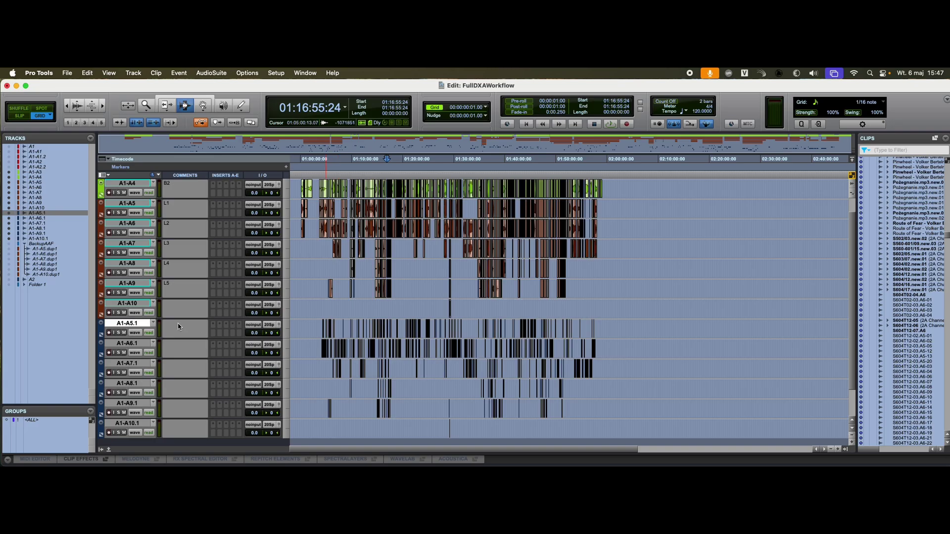
click(138, 305)
shift+click(138, 210)
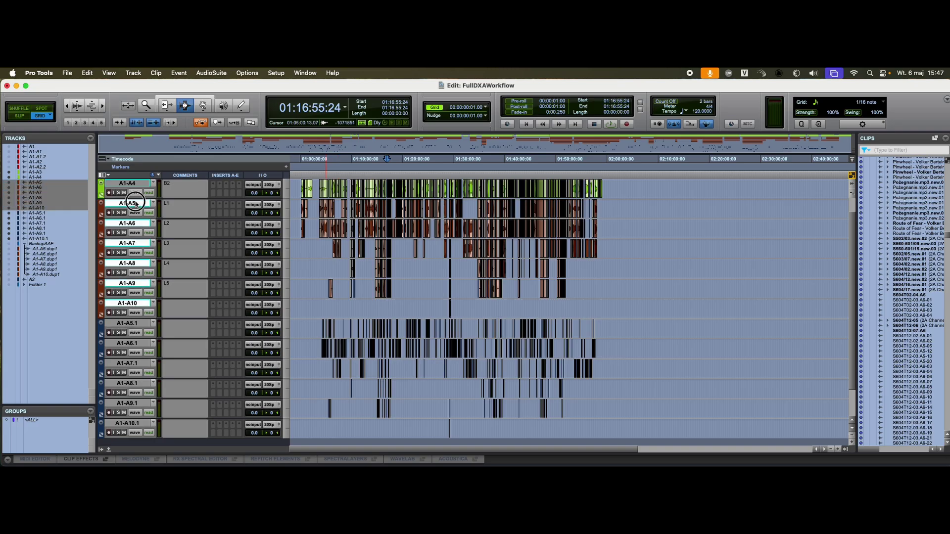
right_click(128, 203)
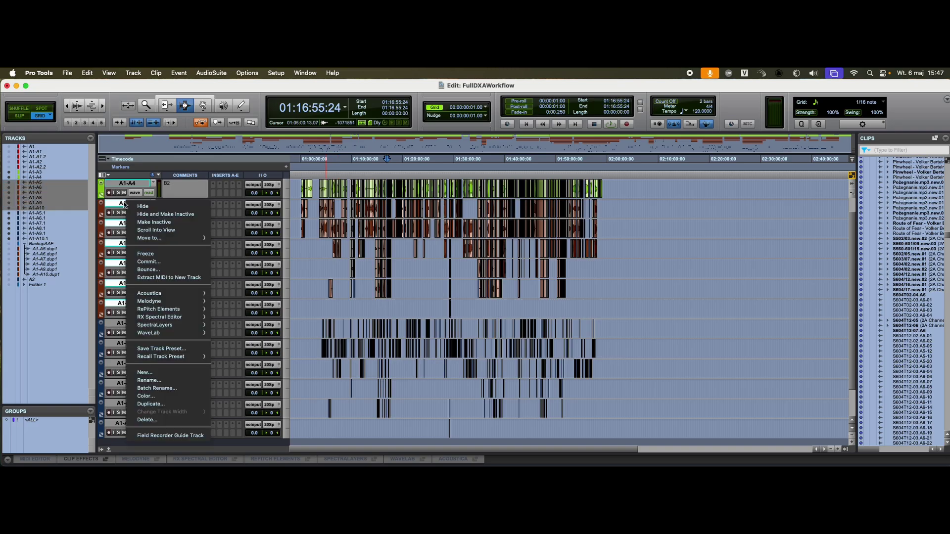
click(162, 405)
key(Return)
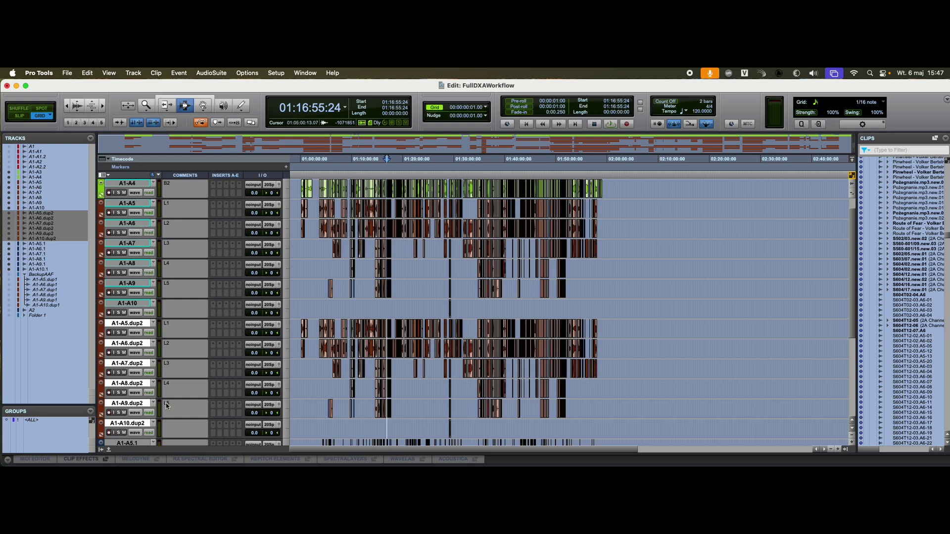
Step: Color the duplicated tracks A1-A5.dup2 through A1-A10.dup2 green
double_click(101, 330)
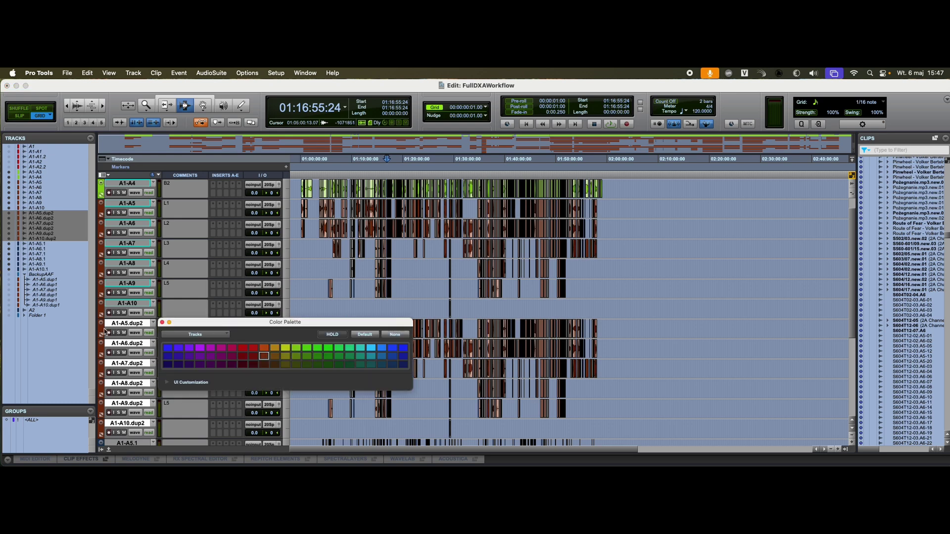
click(338, 348)
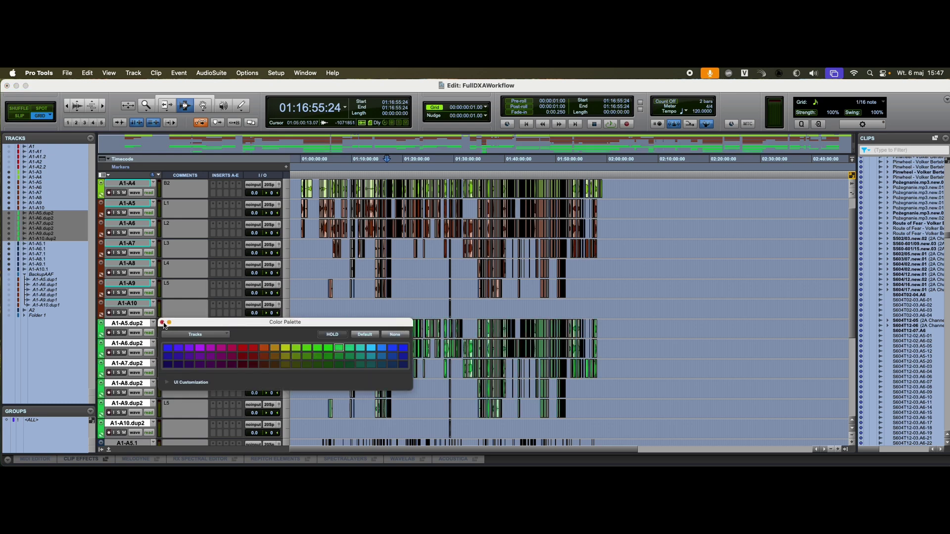
click(162, 322)
Step: Copy all clips from the imported tracks A1-A5.1 through A1-A10.1 onto the green dup2 tracks at the same timecode
scroll(613, 409, down, 7)
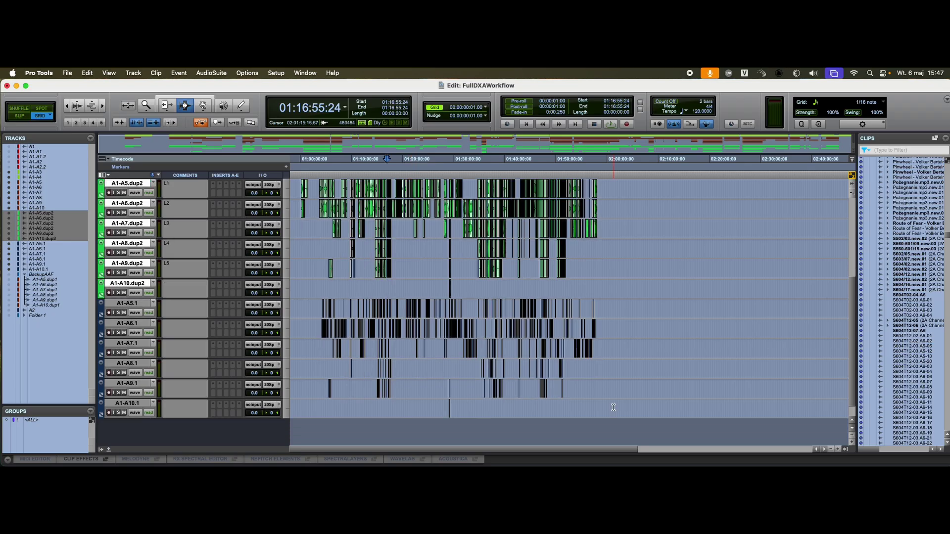
drag(613, 409, 329, 318)
key(t)
key(t)
key(t)
scroll(484, 373, up, 4)
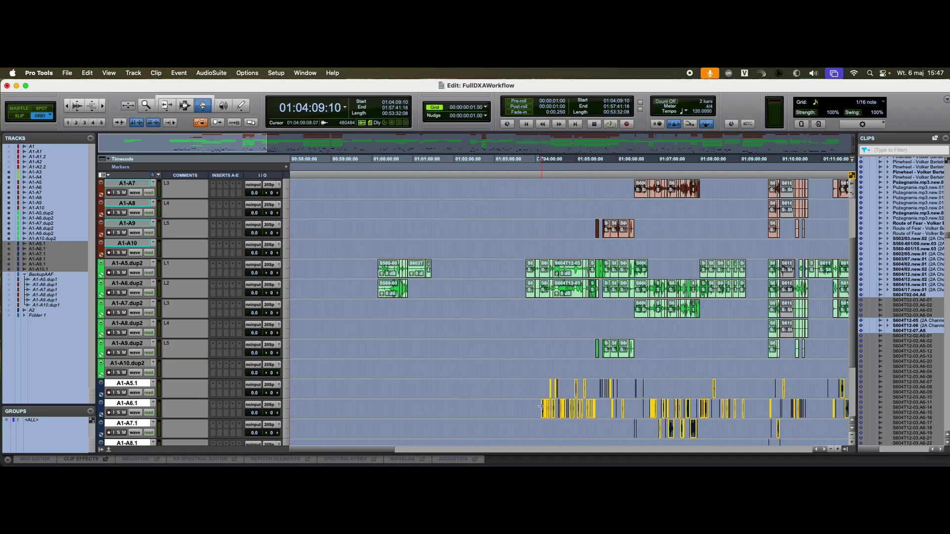
drag(542, 410, 550, 291)
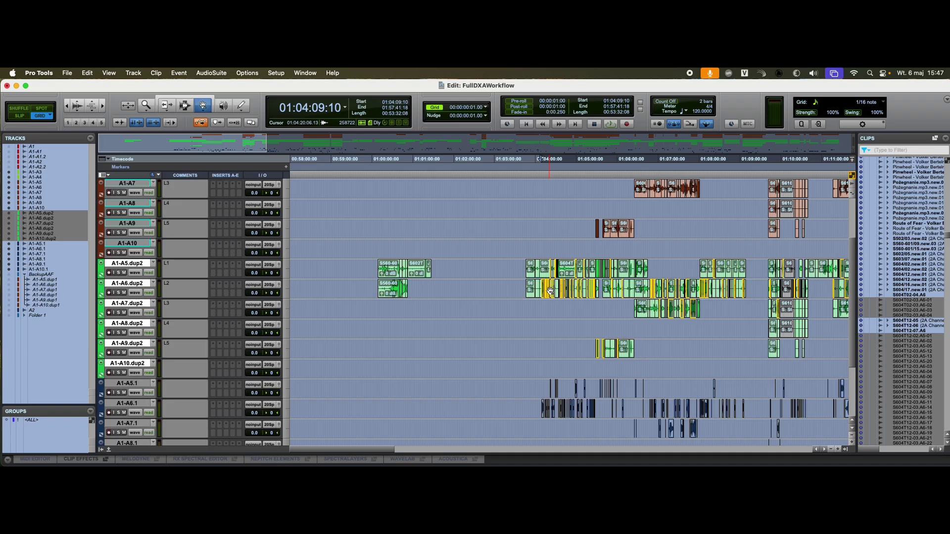
Step: Delete the copied clips from the dup2 tracks so that gaps remain where the imported dialogue lies
key(t)
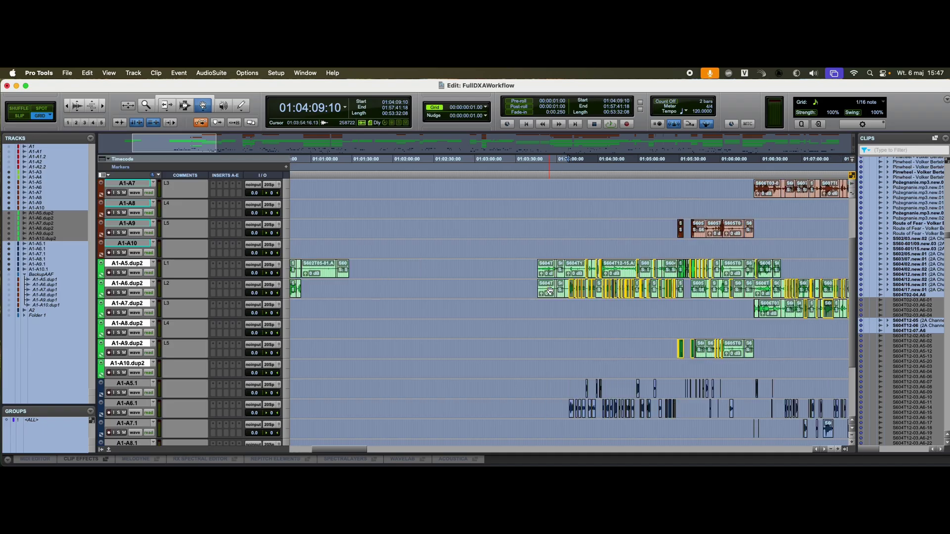
key(t)
key(Delete)
key(r)
Step: Move all remaining clips from the dup2 tracks up onto the original tracks A1-A5 through A1-A10 at the same timecode
scroll(550, 290, down, 5)
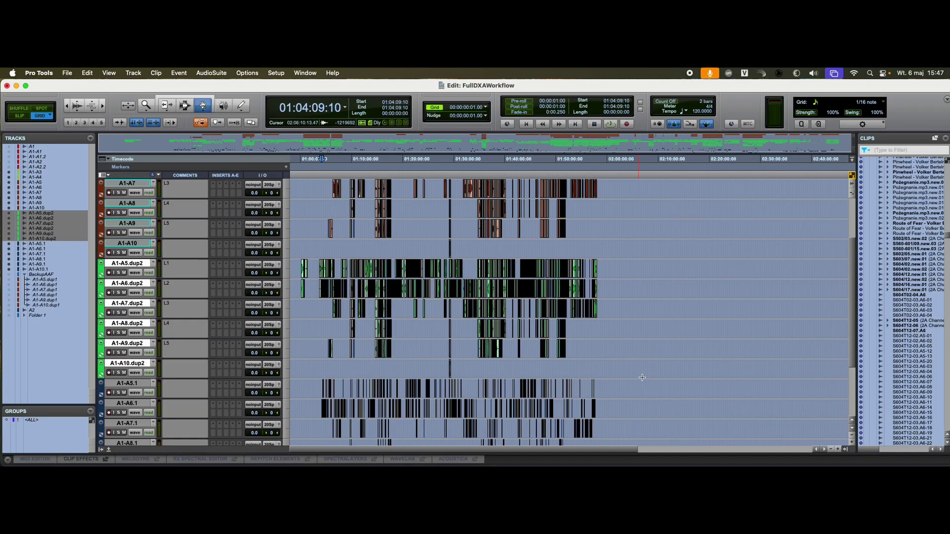
drag(644, 377, 294, 267)
key(t)
key(t)
scroll(612, 370, up, 4)
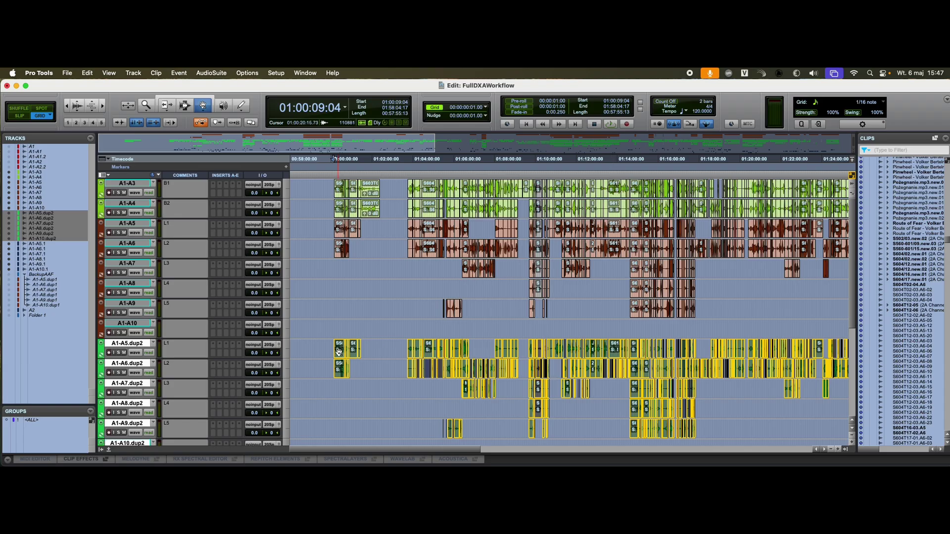
drag(339, 351, 340, 235)
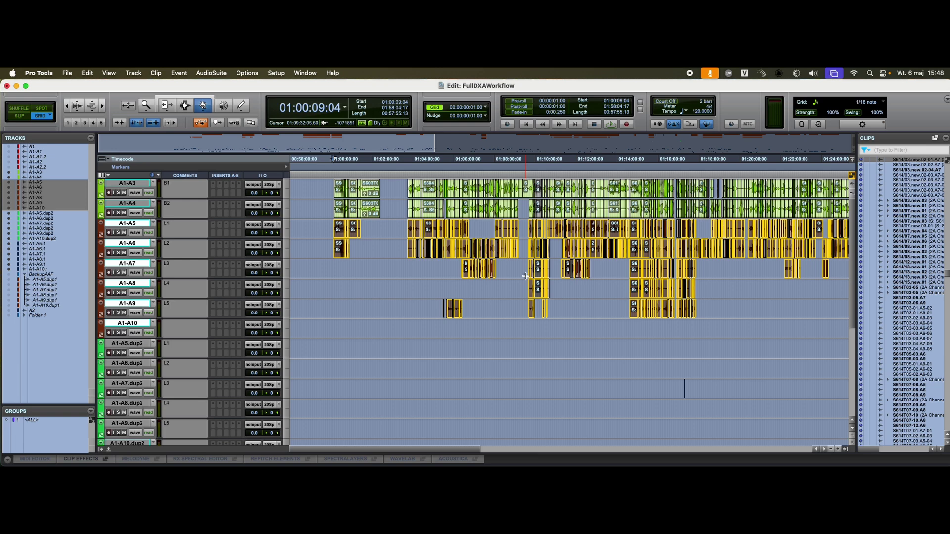
Step: Delete the moved clips from A1-A5 through A1-A10, keeping only the original dialogue segments that match the imported clips
key(super+bracketleft)
key(super+bracketright)
key(super+bracketright)
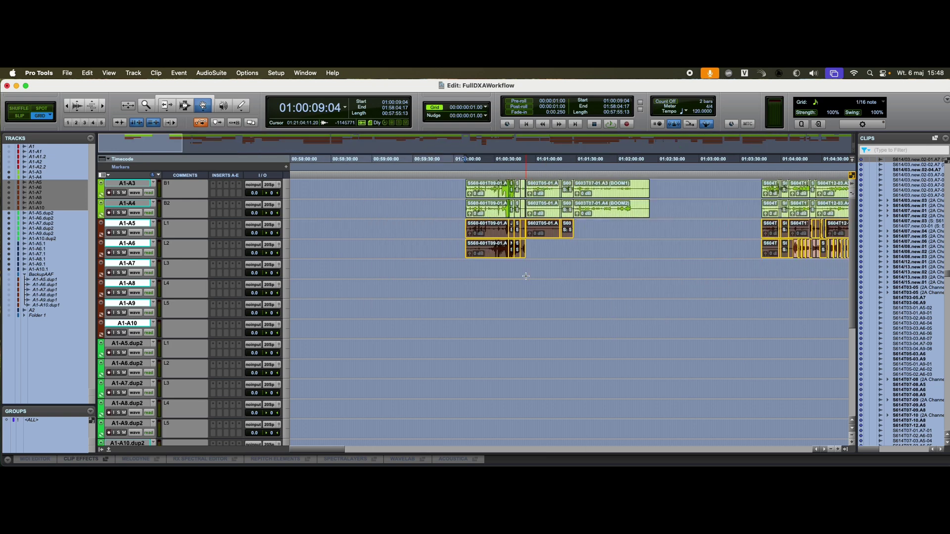
key(super+bracketleft)
key(super+bracketleft)
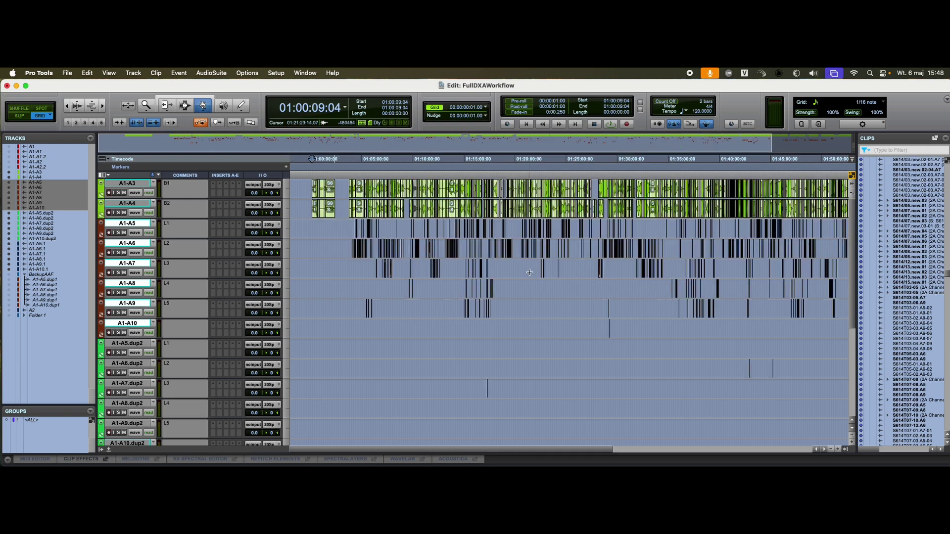
Step: Move the imported tracks A1-A5.1 through A1-A10.1 above the green dup2 tracks, directly below A1-A10
scroll(473, 312, down, 6)
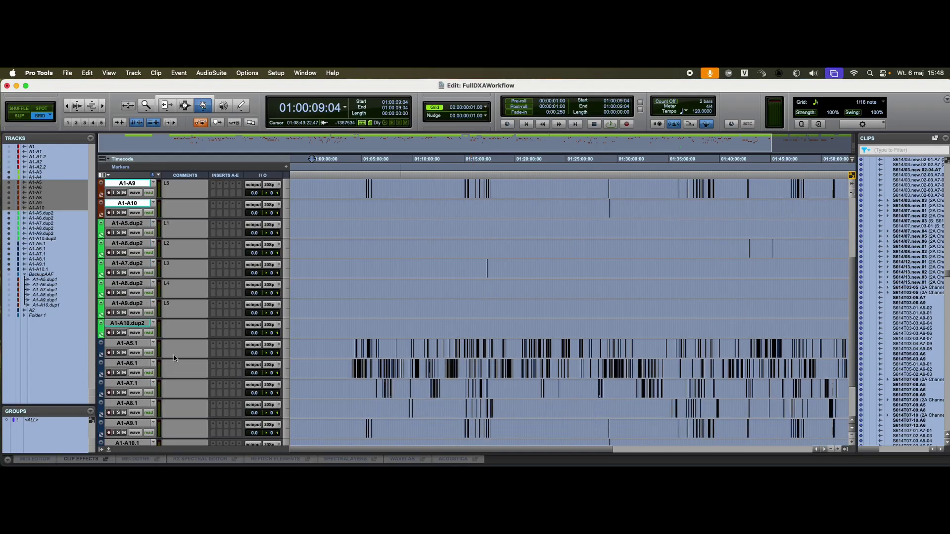
click(128, 343)
scroll(129, 347, down, 3)
shift+click(130, 384)
scroll(149, 368, up, 2)
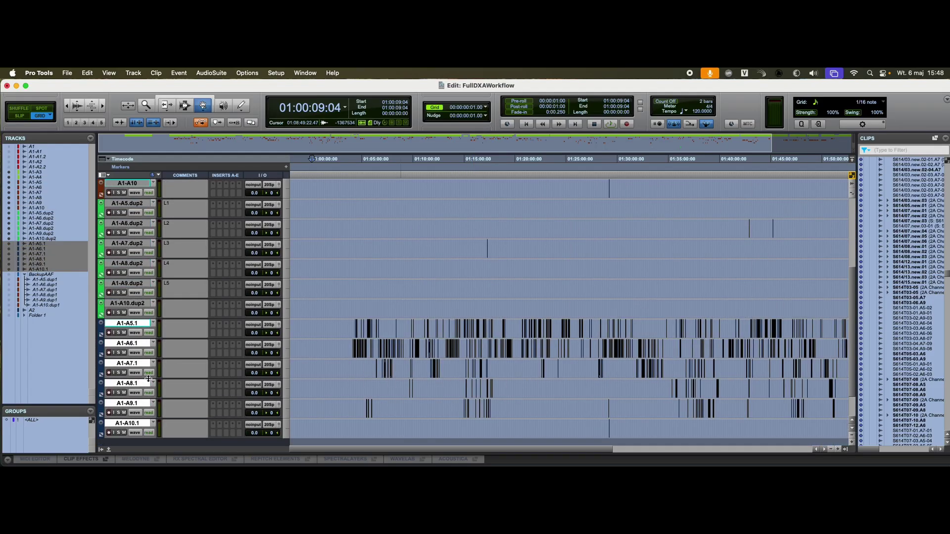
drag(135, 327, 128, 203)
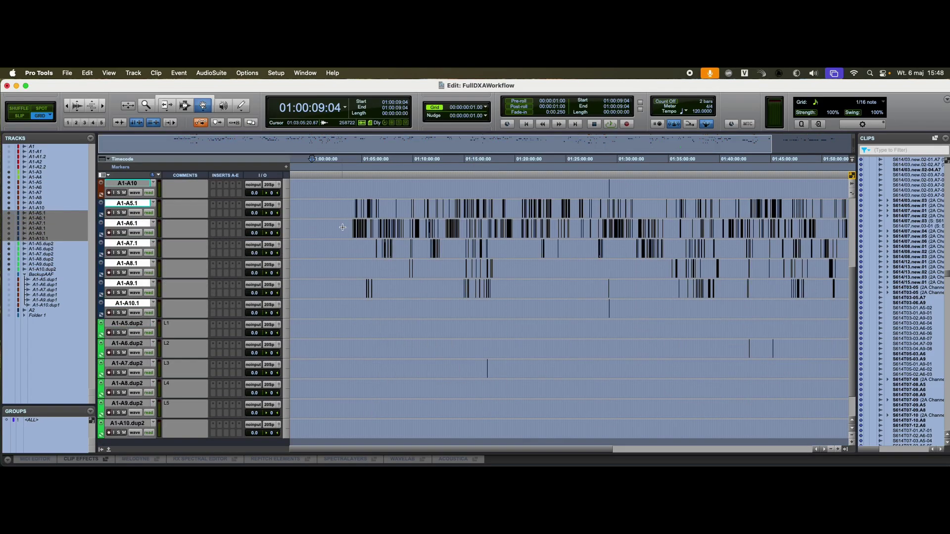
Step: Compare the trimmed original clips on A1-A6, including their scene and take names, with the imported clips on A1-A6.1
click(365, 230)
key(t)
key(t)
key(t)
key(t)
scroll(557, 335, up, 6)
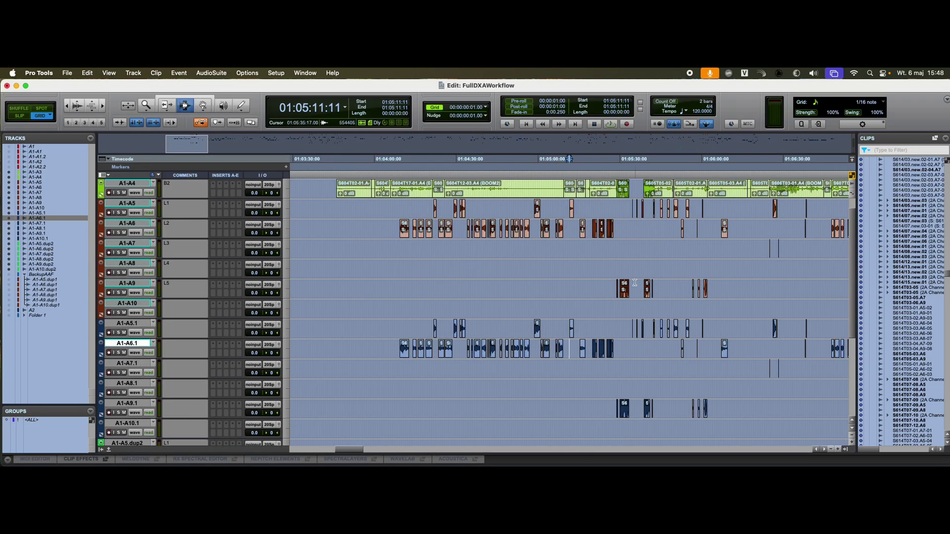
click(520, 232)
key(e)
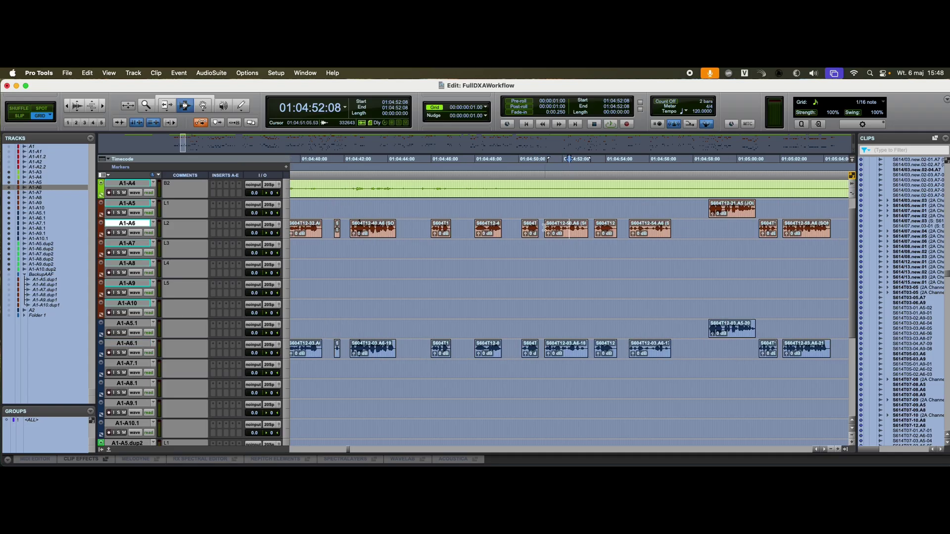
click(492, 227)
key(e)
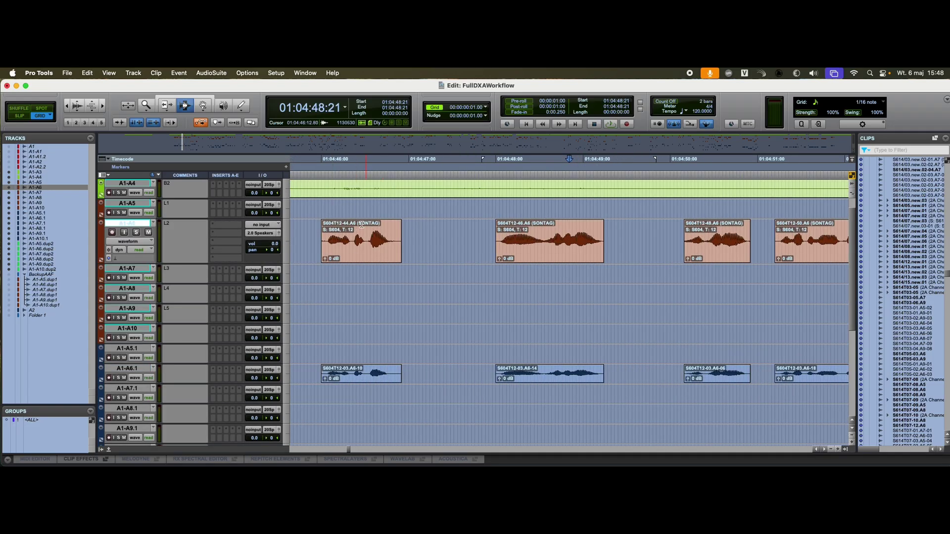
Step: Try to extend the end of the A1-A6 clip starting at 01:04:46:00 with the Trim tool
key(r)
key(r)
key(r)
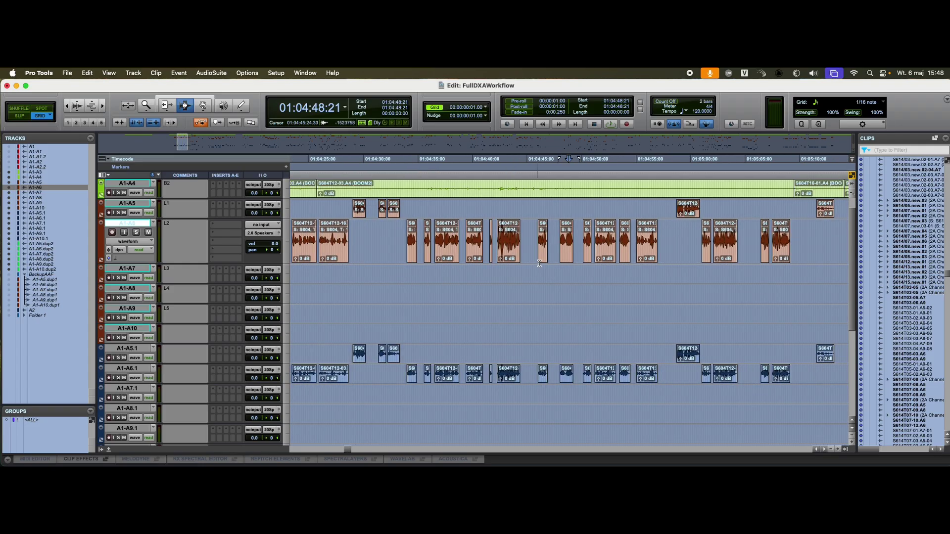
key(F6)
drag(547, 255, 829, 256)
click(723, 281)
key(F7)
click(567, 289)
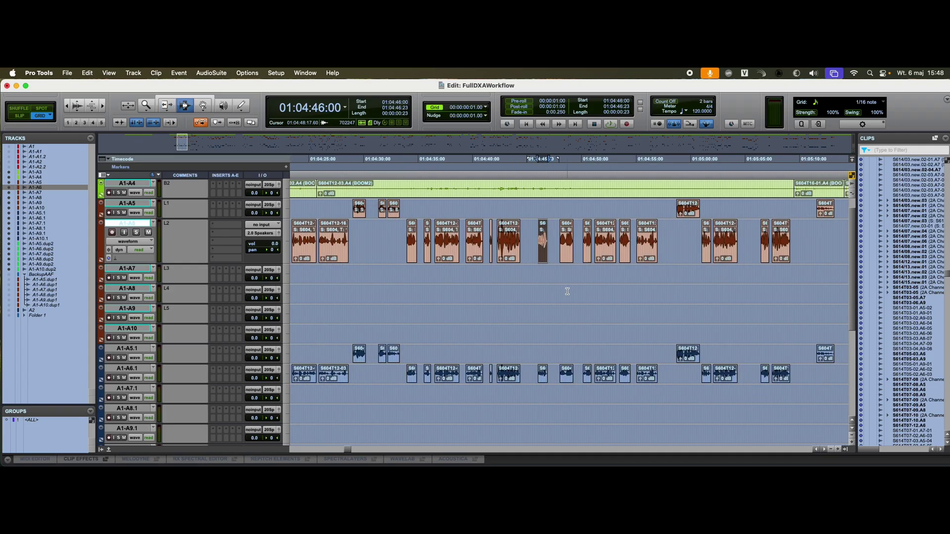
Step: Delete the imported tracks A1-A5.1 through A1-A10.1 and the green dup2 tracks A1-A5.dup2 through A1-A10.dup2, including their clips
key(r)
key(r)
key(r)
key(r)
key(r)
key(r)
key(r)
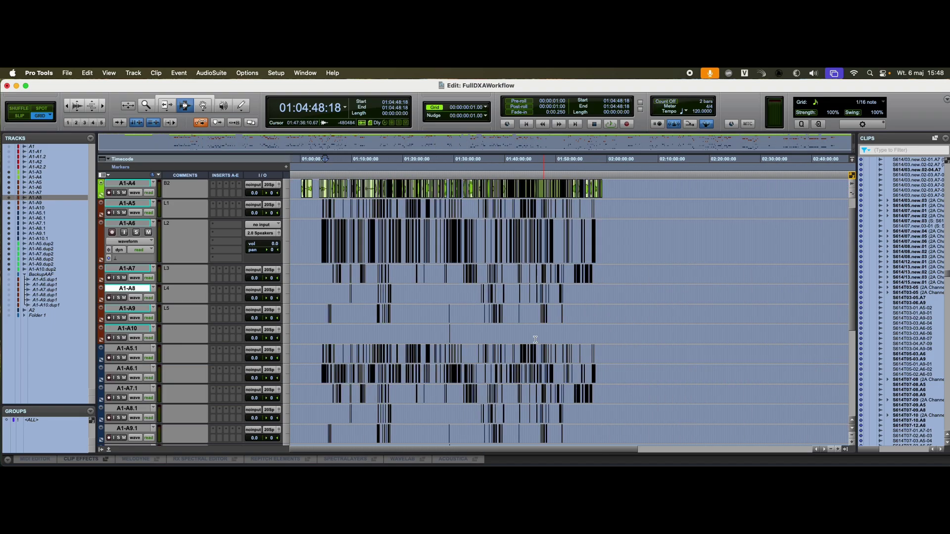
click(126, 349)
scroll(127, 349, down, 5)
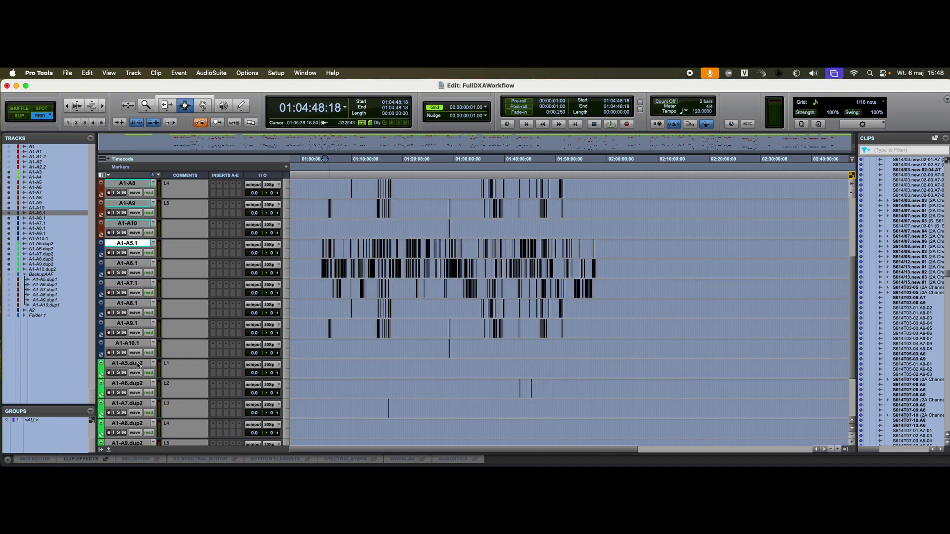
scroll(136, 356, down, 4)
shift+click(136, 384)
right_click(137, 385)
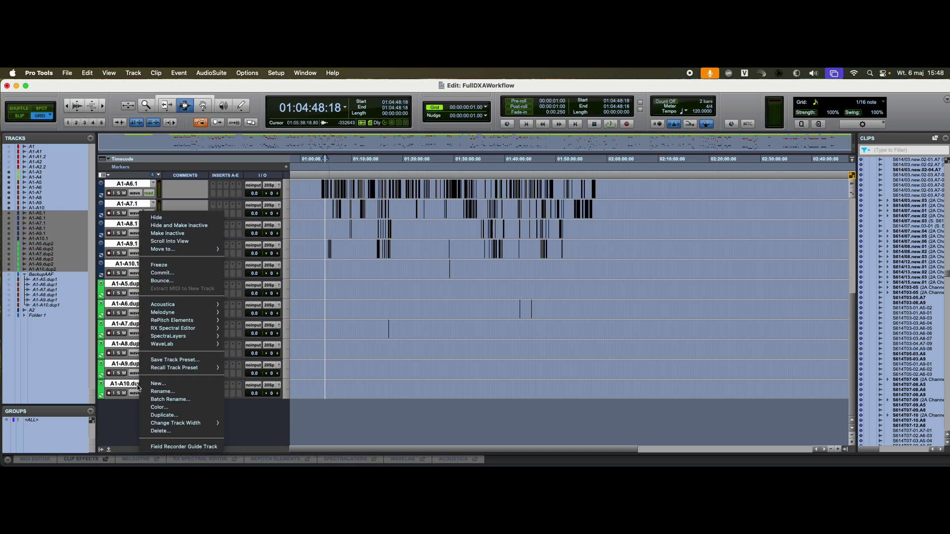
click(164, 431)
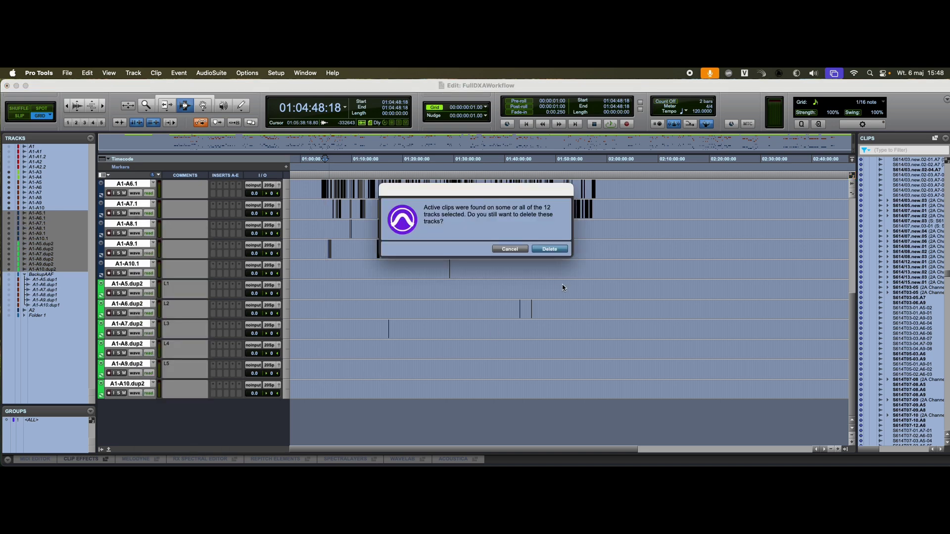
key(Return)
Step: Audition the boom track A1-A3 and the trimmed dialogue on A1-A6 around 01:04:42, using solo
click(341, 271)
key(t)
key(t)
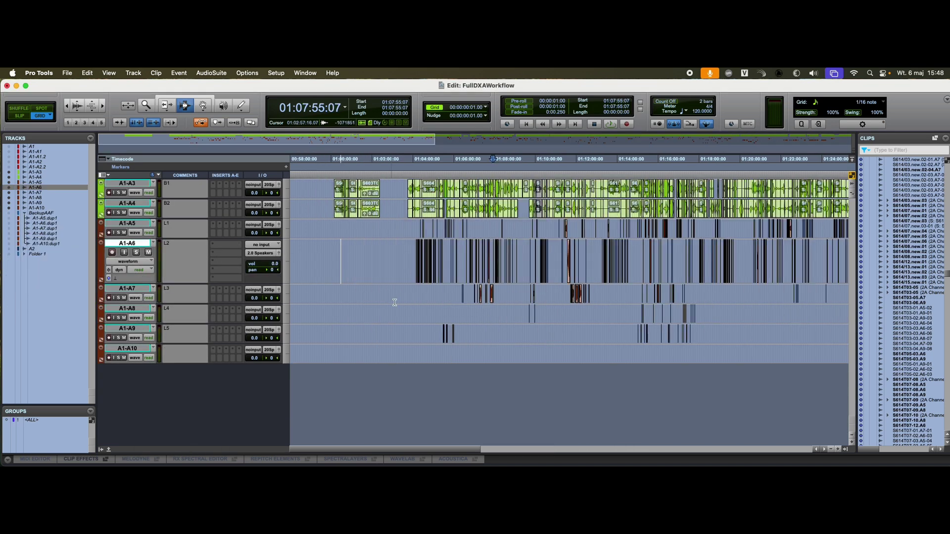
click(446, 258)
key(t)
key(t)
key(t)
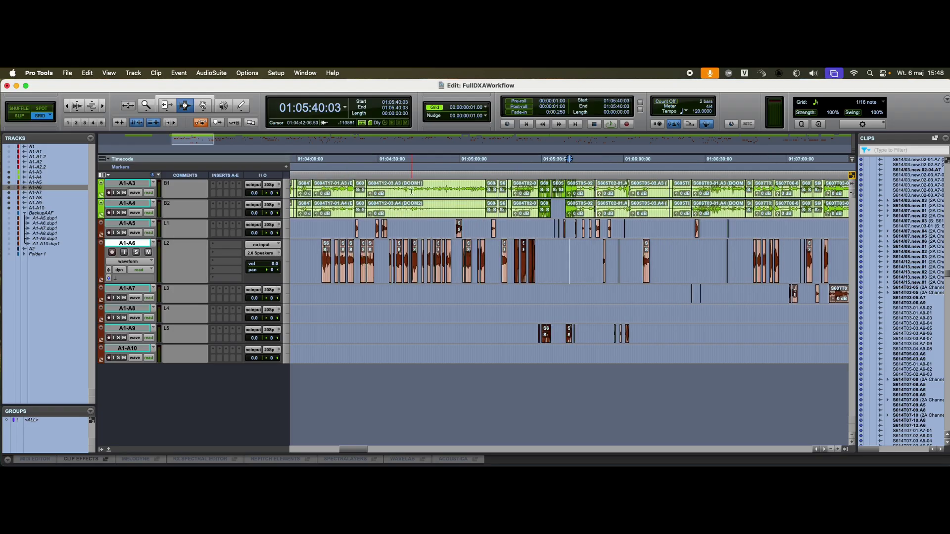
click(413, 262)
click(410, 188)
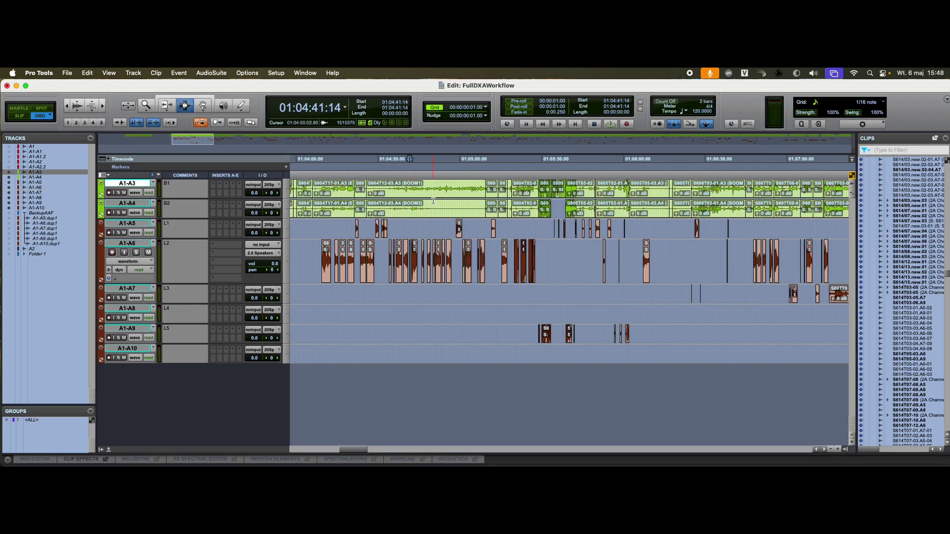
key(shift+s)
key(space)
key(space)
key(space)
click(413, 262)
key(space)
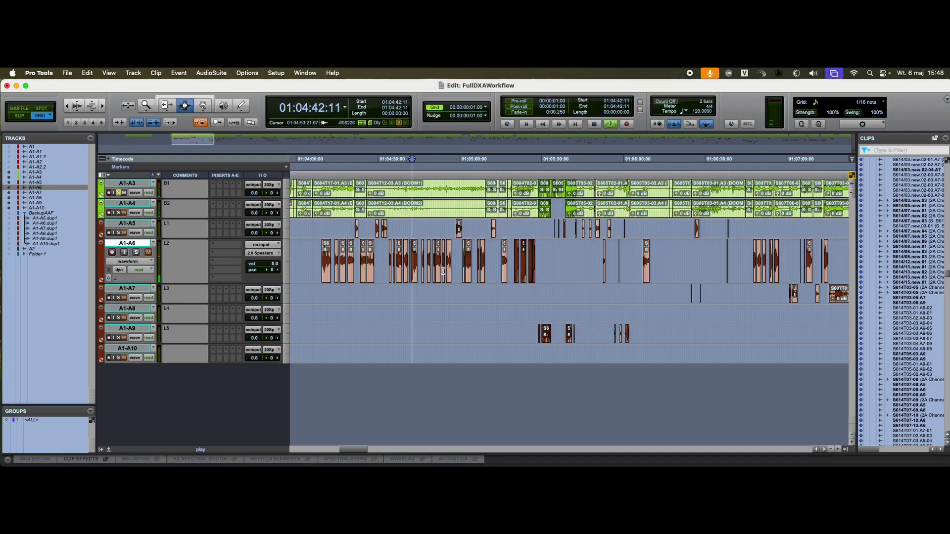
key(shift+s)
key(space)
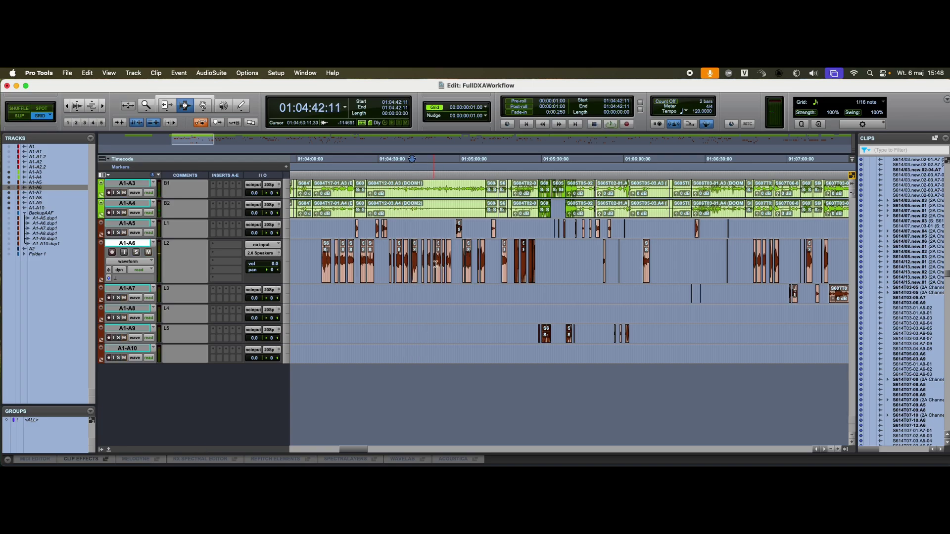
Step: Delete all unused auto-created clips from the session
key(r)
key(r)
Step: Reduce the height of track A1-A6 to match the neighbouring dialogue tracks
key(r)
scroll(461, 275, right, 5)
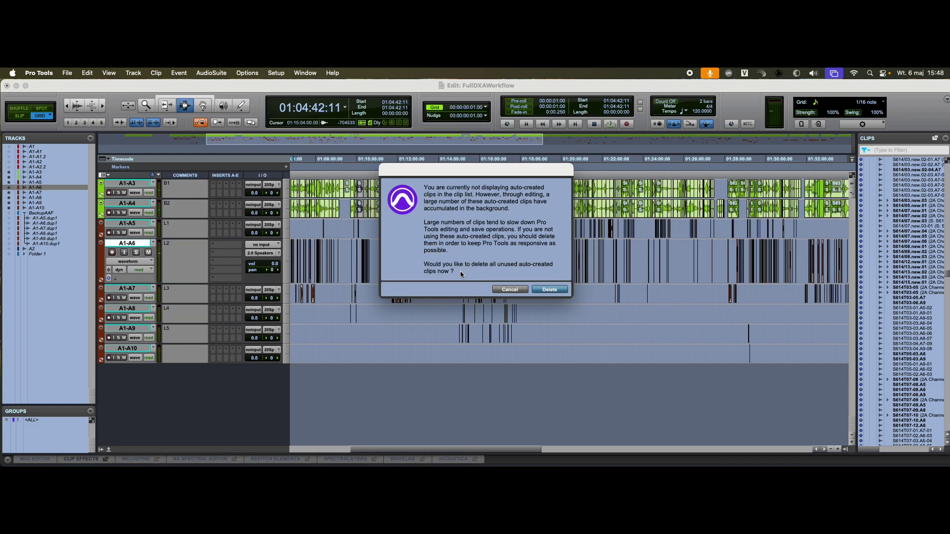
click(549, 290)
key(r)
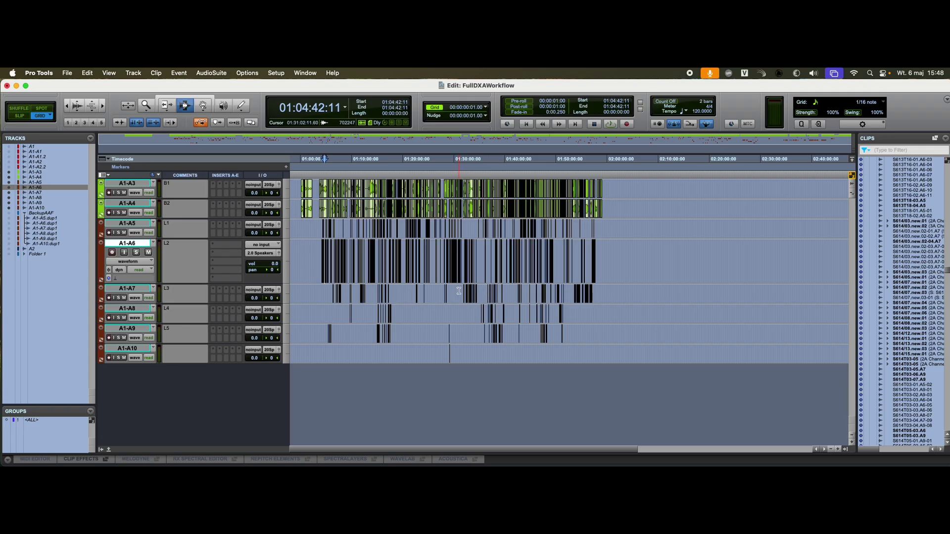
click(286, 252)
click(301, 249)
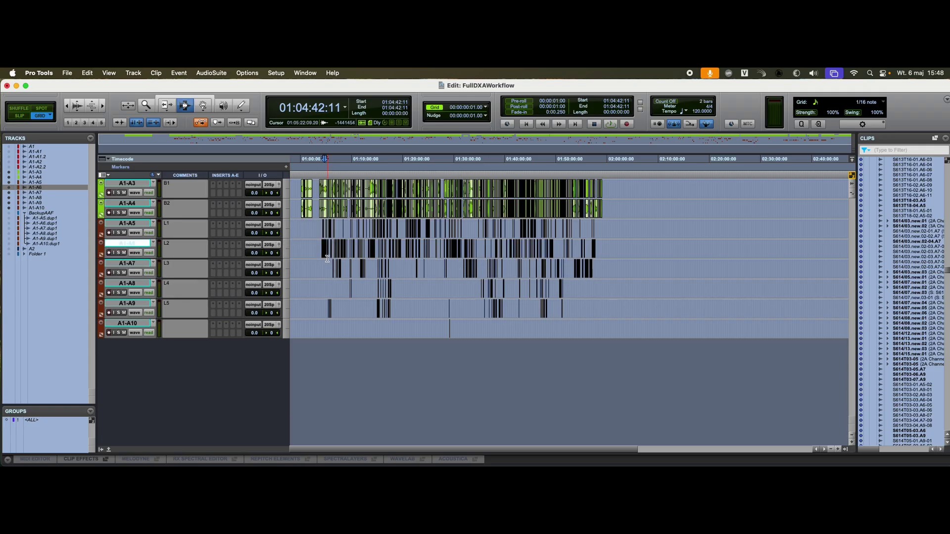
Step: Examine the boundaries and names of the individual trimmed clips on A1-A6 around 01:04:36 to 01:04:39
click(323, 249)
key(t)
key(t)
key(t)
key(t)
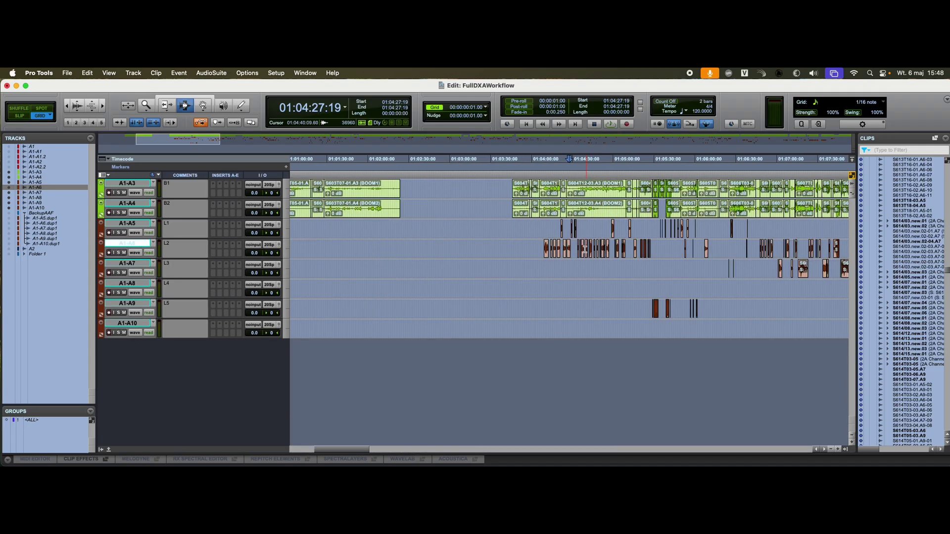
click(585, 250)
key(t)
key(t)
key(t)
key(t)
key(t)
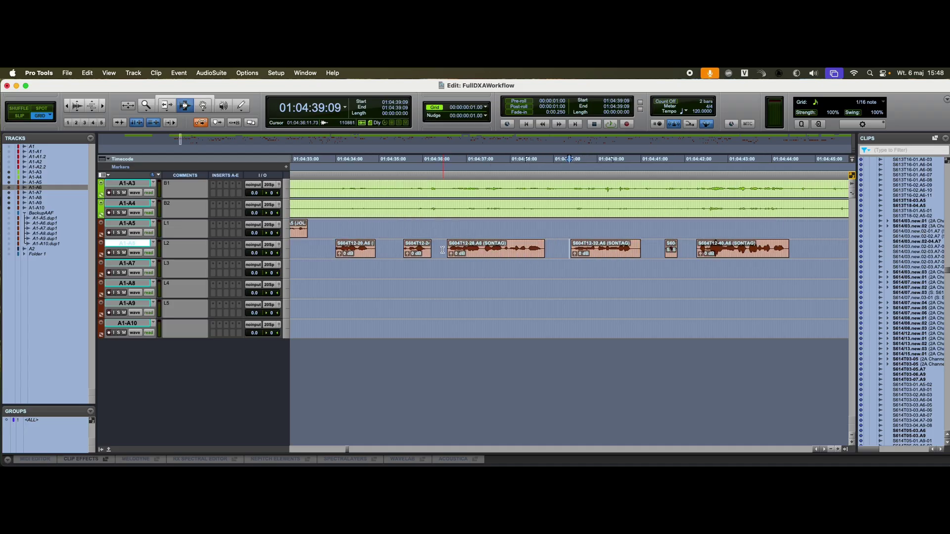
drag(443, 250, 557, 253)
click(541, 255)
key(t)
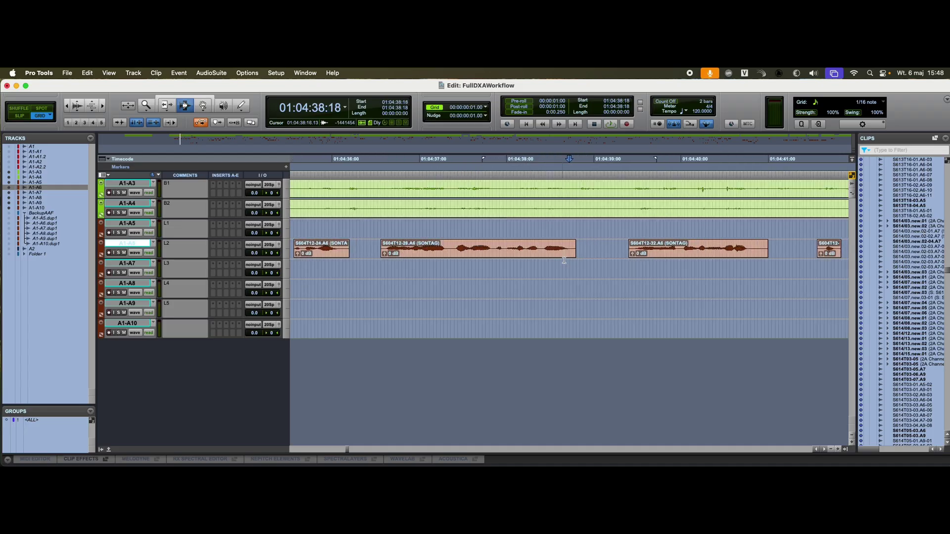
key(t)
key(r)
key(r)
click(475, 248)
key(Tab)
click(481, 250)
Step: Review the remaining boom and lavalier tracks A1-A3 through A1-A10 across the whole timeline
key(r)
key(r)
key(r)
key(r)
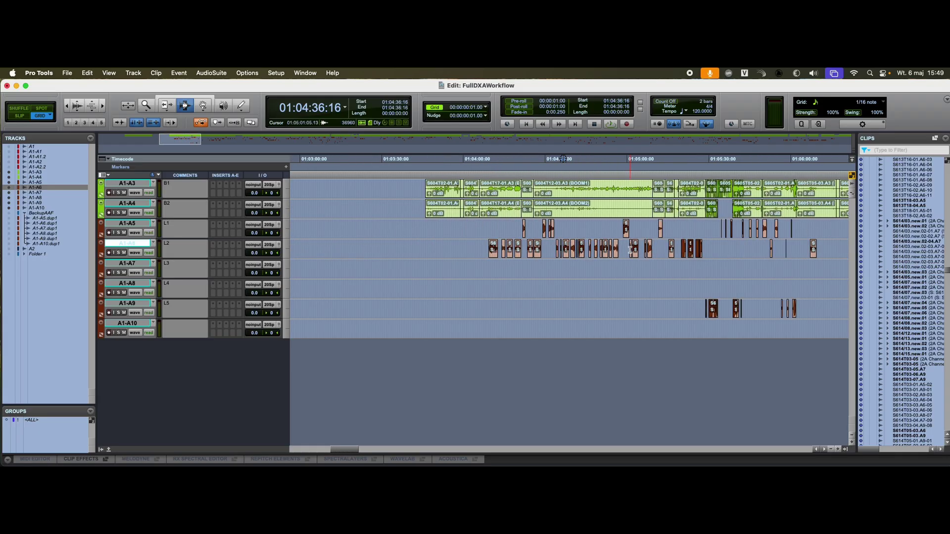
key(r)
key(r)
key(r)
key(r)
key(r)
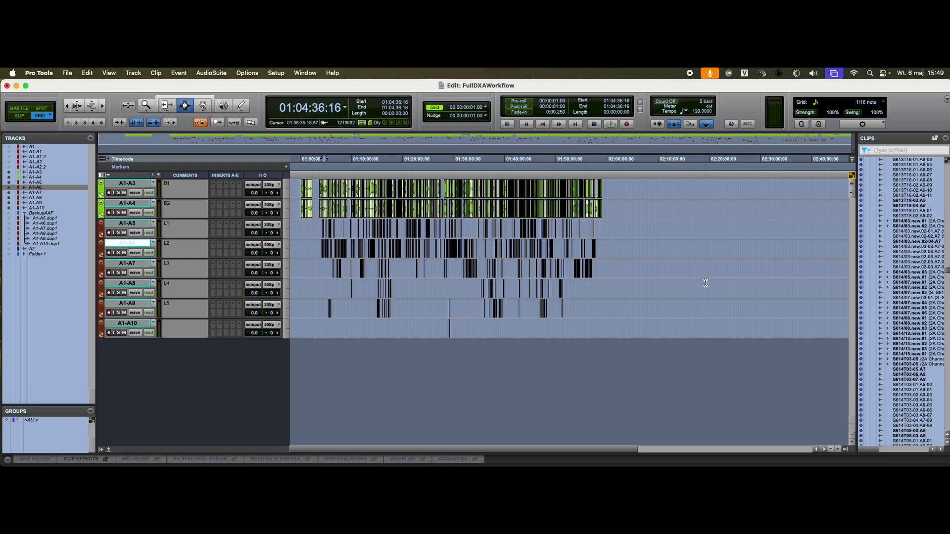